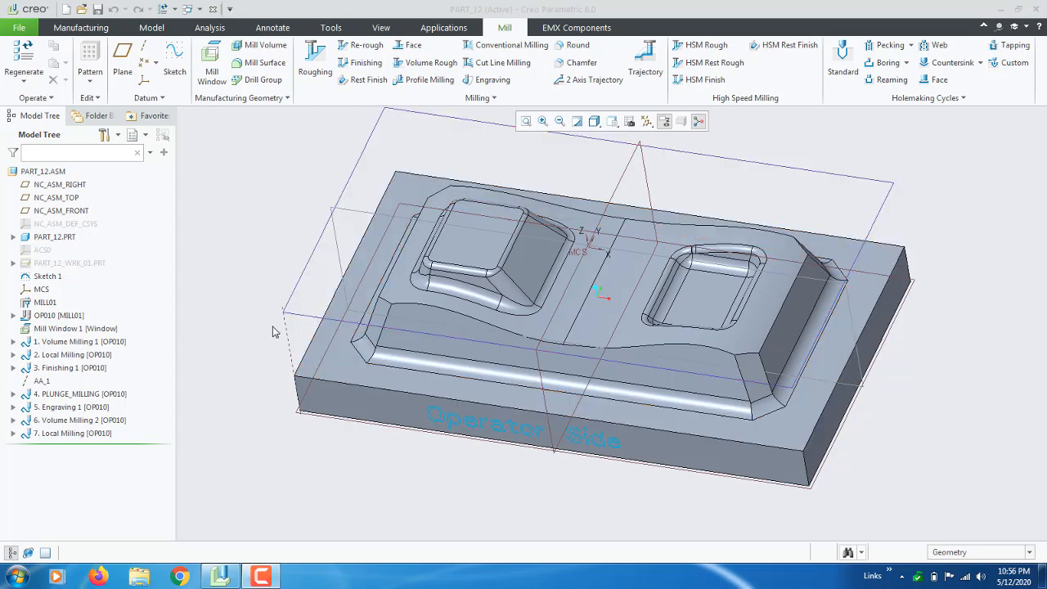
Orbit the part and browse the additional milling operations list without choosing one.
{"action": "mouse_move", "coordinate": [277, 331]}
{"action": "middle_mouse_down"}
{"action": "mouse_move", "coordinate": [296, 260]}
{"action": "mouse_move", "coordinate": [300, 272]}
{"action": "mouse_move", "coordinate": [283, 234]}
{"action": "mouse_move", "coordinate": [273, 236]}
{"action": "mouse_move", "coordinate": [293, 227]}
{"action": "middle_mouse_up"}
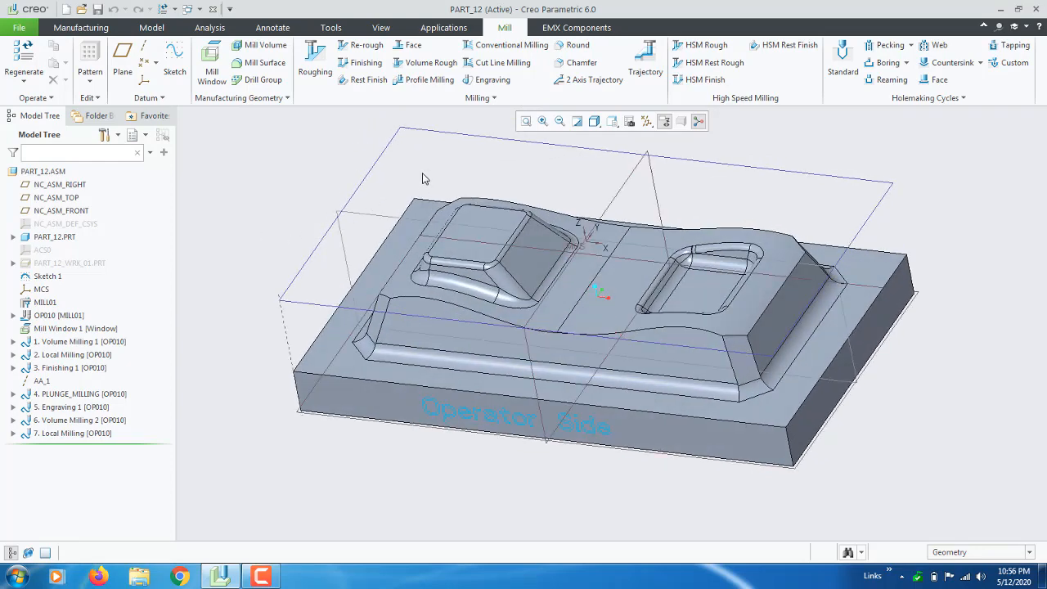
{"action": "left_click", "coordinate": [480, 97]}
{"action": "mouse_move", "coordinate": [458, 239]}
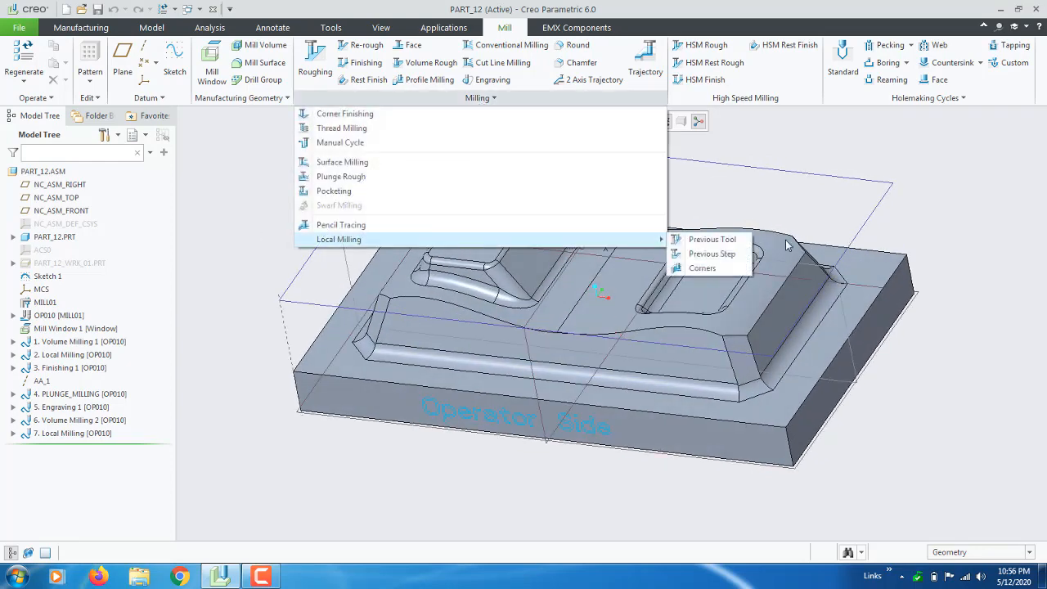
{"action": "left_click", "coordinate": [769, 133]}
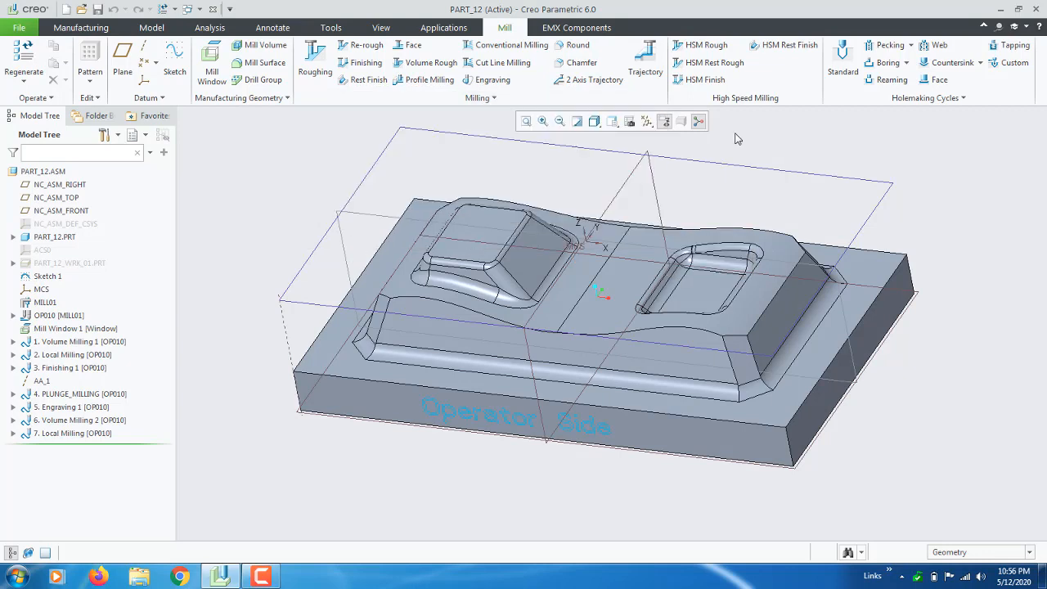
Orbit and zoom the part through top-down and lower oblique views.
{"action": "mouse_move", "coordinate": [605, 302]}
{"action": "middle_mouse_down"}
{"action": "mouse_move", "coordinate": [660, 292]}
{"action": "mouse_move", "coordinate": [597, 316]}
{"action": "mouse_move", "coordinate": [598, 297]}
{"action": "middle_mouse_up"}
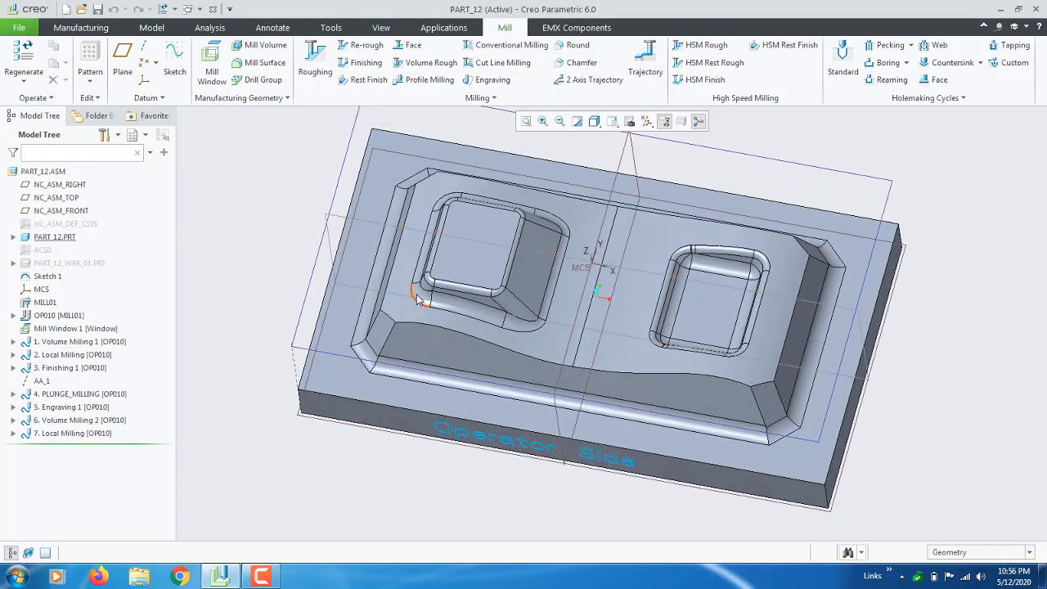
{"action": "middle_click_drag", "start_coordinate": [416, 296], "coordinate": [427, 268]}
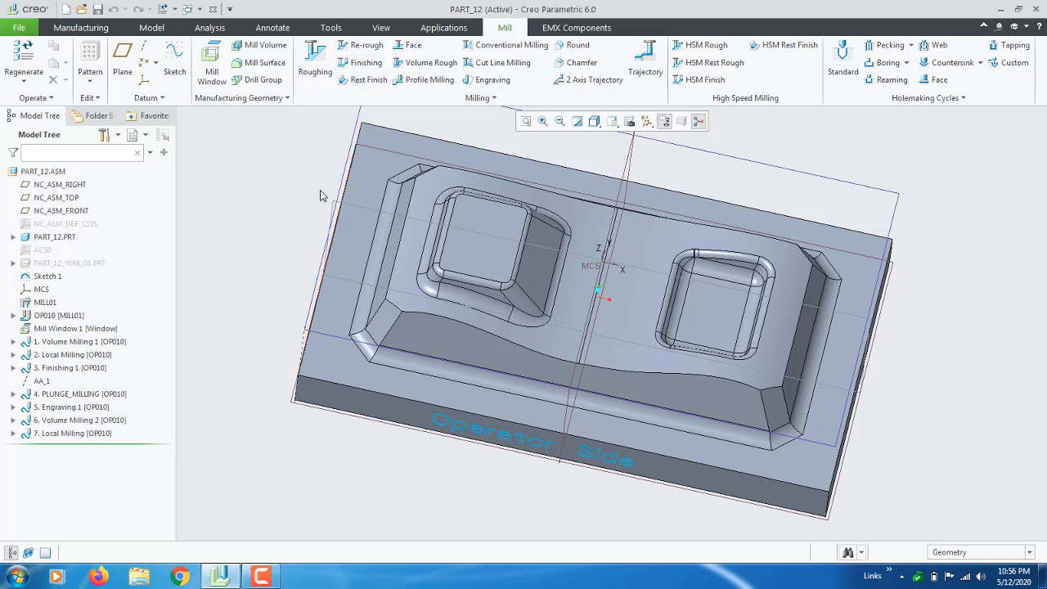
{"action": "middle_click_drag", "start_coordinate": [322, 195], "coordinate": [311, 182]}
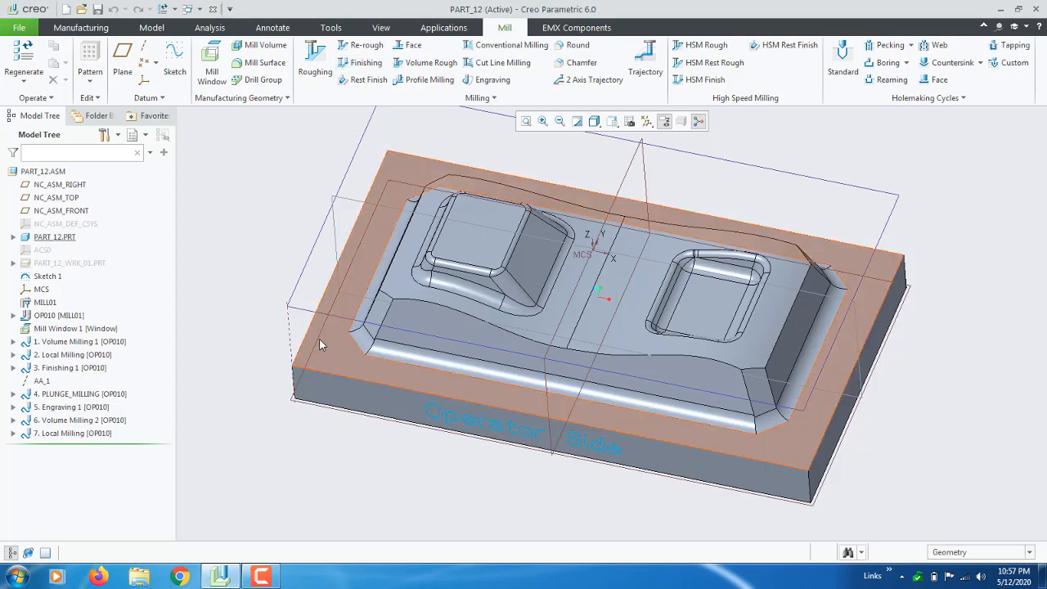
{"action": "scroll", "coordinate": [317, 353], "scroll_direction": "up", "scroll_amount": 3}
{"action": "scroll", "coordinate": [318, 372], "scroll_direction": "down", "scroll_amount": 2}
{"action": "scroll", "coordinate": [307, 369], "scroll_direction": "up", "scroll_amount": 3}
{"action": "scroll", "coordinate": [311, 323], "scroll_direction": "down", "scroll_amount": 3}
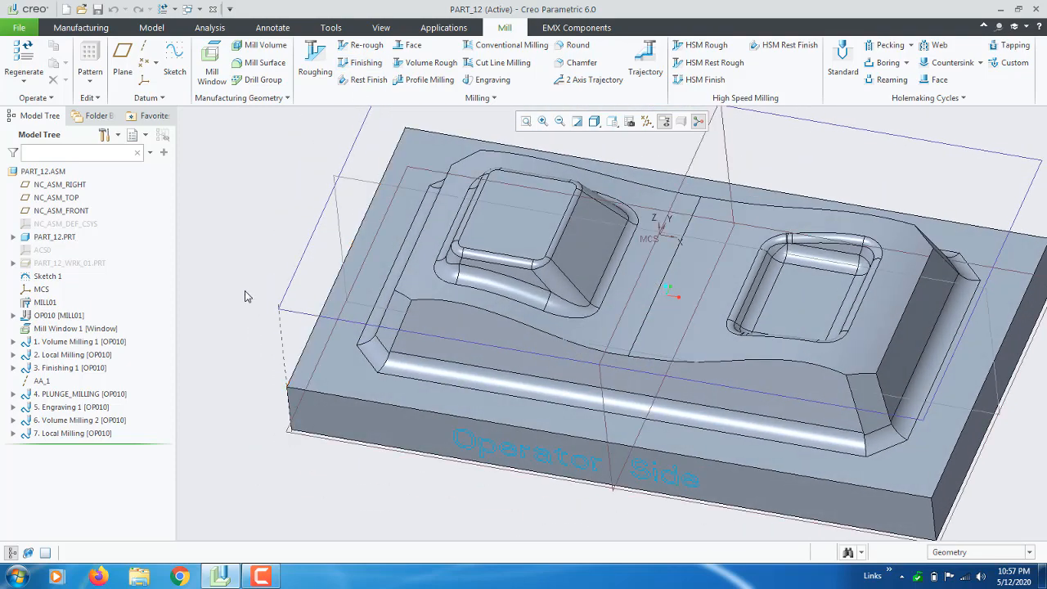
{"action": "scroll", "coordinate": [246, 291], "scroll_direction": "up", "scroll_amount": 3}
{"action": "scroll", "coordinate": [248, 294], "scroll_direction": "down", "scroll_amount": 4}
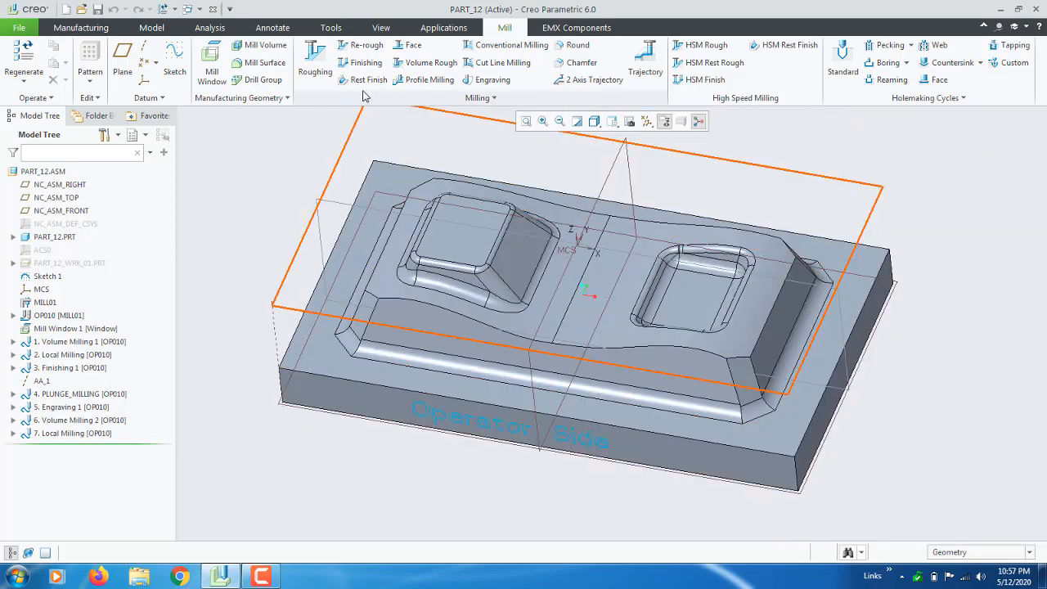
Start a new Finishing sequence and review Tools Setup, leaving it without changes.
{"action": "left_click", "coordinate": [364, 63]}
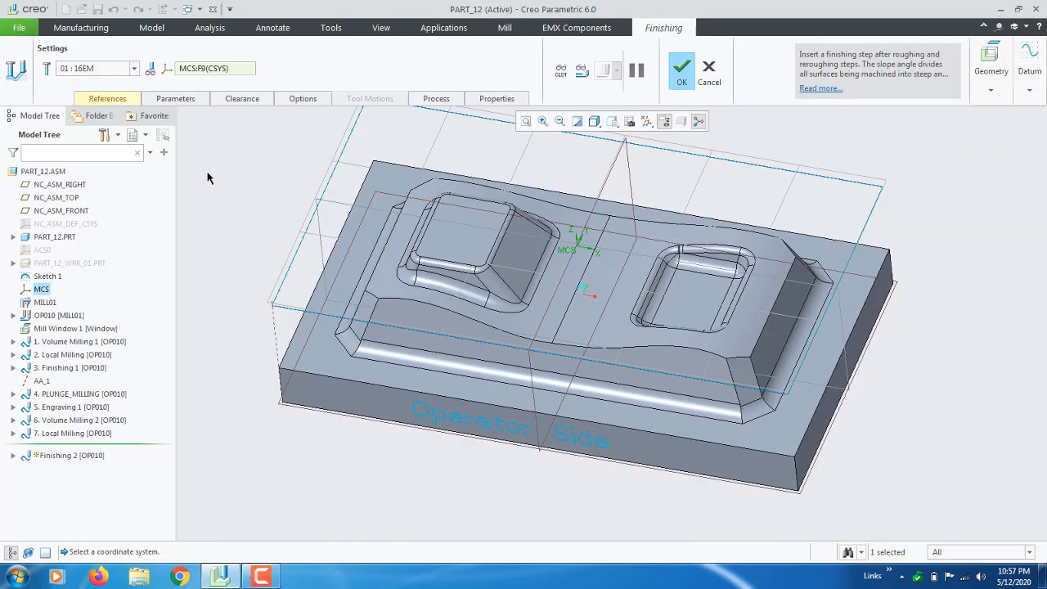
{"action": "left_click", "coordinate": [134, 69]}
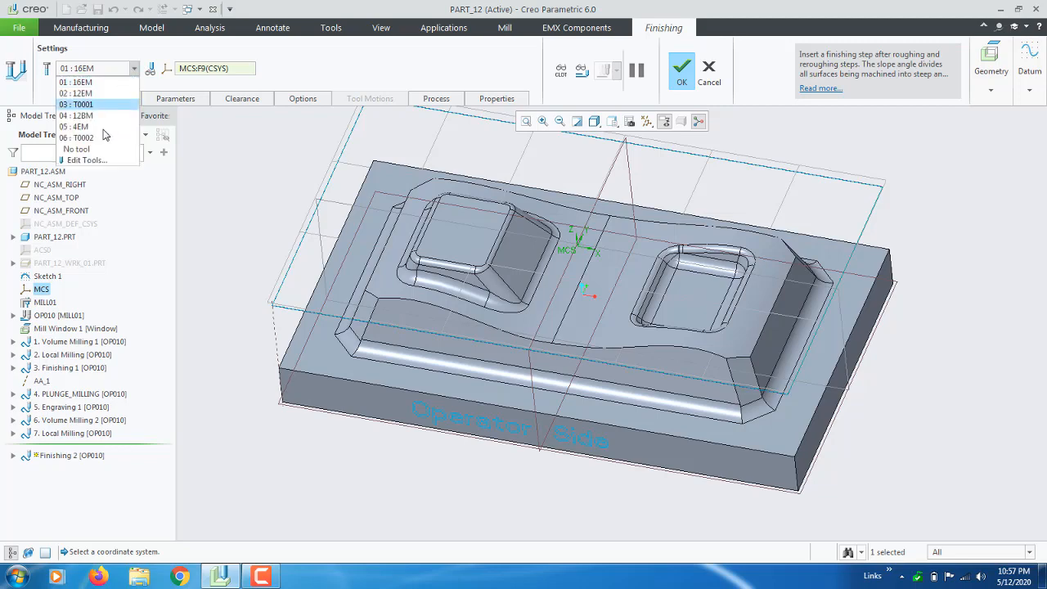
{"action": "left_click", "coordinate": [94, 160]}
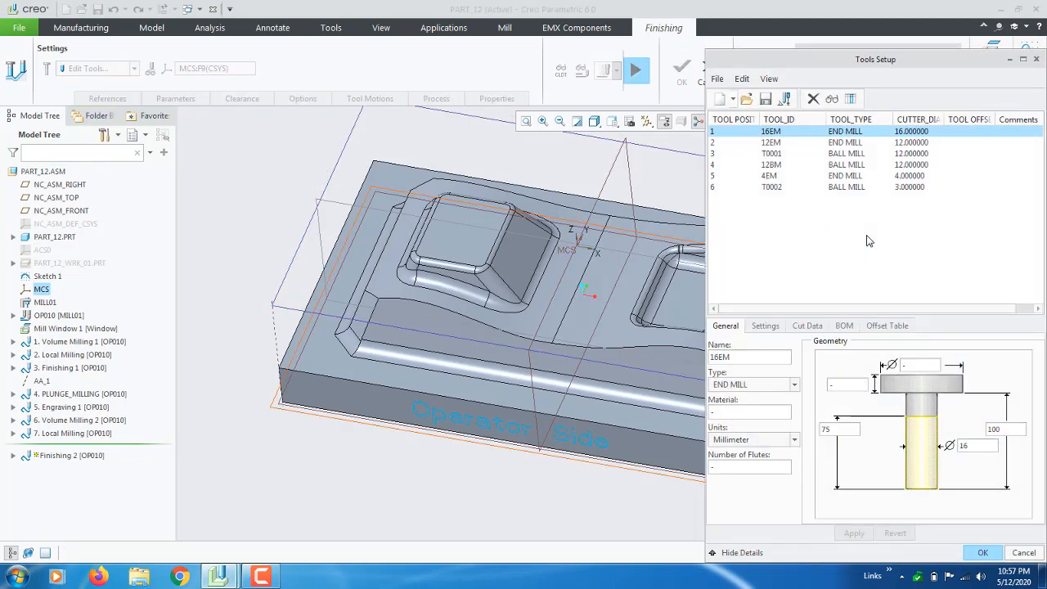
{"action": "left_click", "coordinate": [1023, 553]}
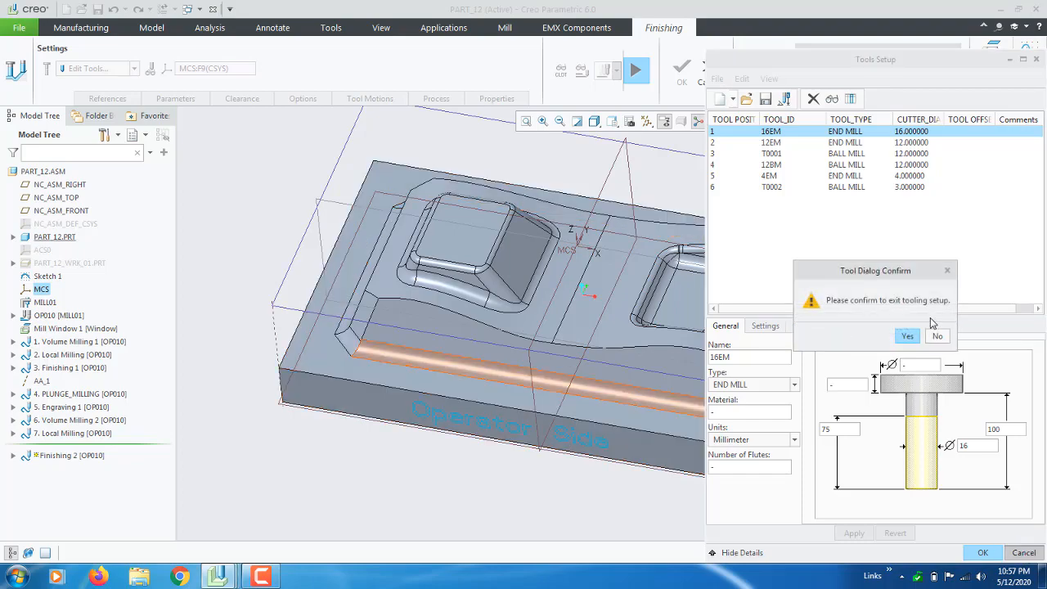
{"action": "left_click", "coordinate": [906, 339]}
Orbit and zoom the part from several tilted angles, then reopen the cutting-tool list.
{"action": "mouse_move", "coordinate": [609, 327]}
{"action": "middle_mouse_down"}
{"action": "mouse_move", "coordinate": [626, 351]}
{"action": "mouse_move", "coordinate": [610, 336]}
{"action": "middle_mouse_up"}
{"action": "scroll", "coordinate": [654, 323], "scroll_direction": "down", "scroll_amount": 4}
{"action": "scroll", "coordinate": [674, 328], "scroll_direction": "up", "scroll_amount": 1}
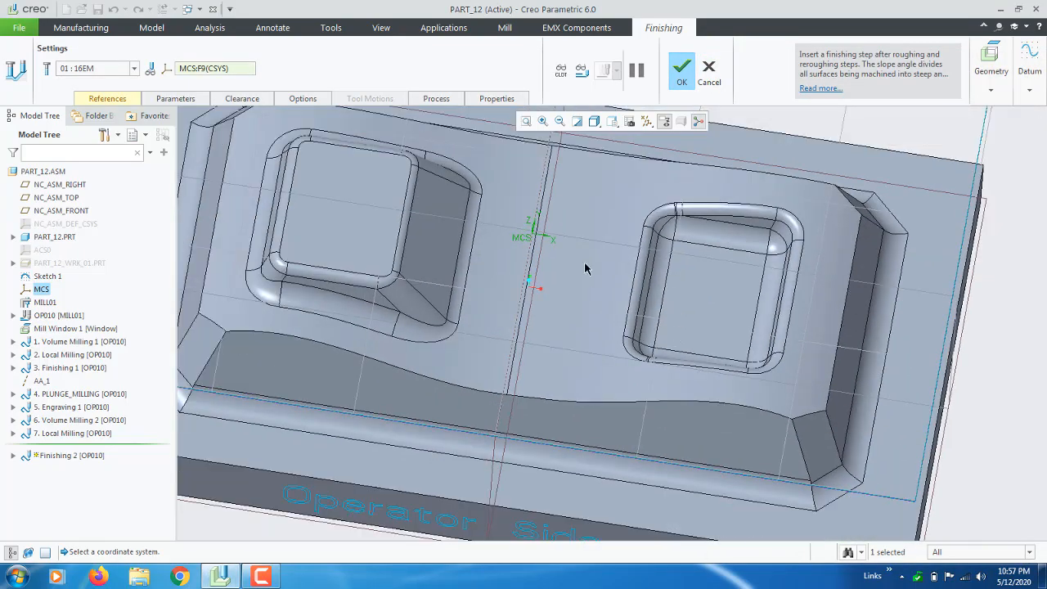
{"action": "middle_click_drag", "start_coordinate": [630, 299], "coordinate": [571, 311]}
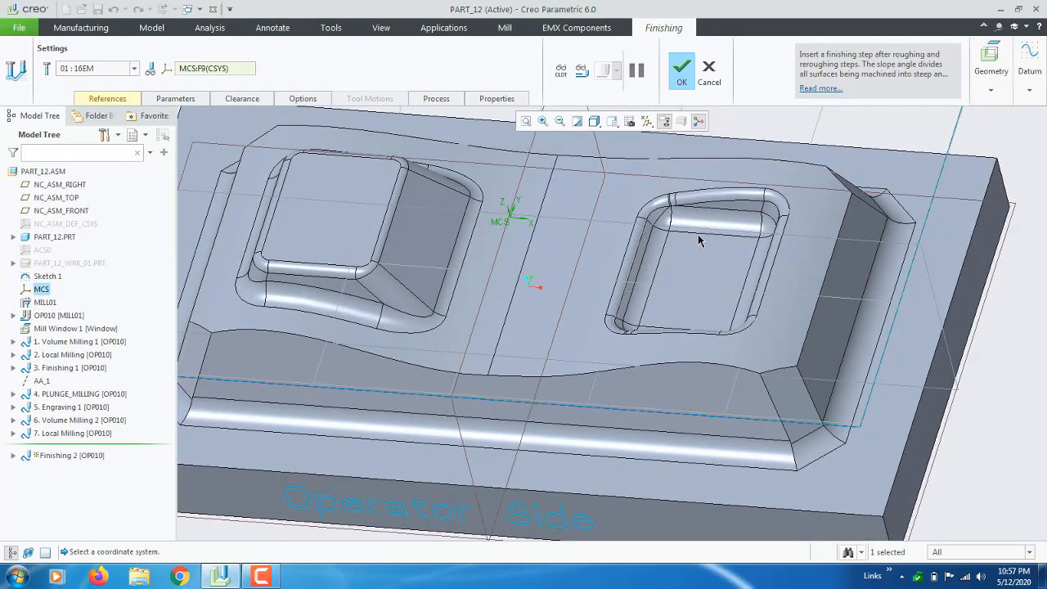
{"action": "mouse_move", "coordinate": [699, 240]}
{"action": "middle_mouse_down"}
{"action": "mouse_move", "coordinate": [708, 261]}
{"action": "mouse_move", "coordinate": [701, 245]}
{"action": "mouse_move", "coordinate": [684, 294]}
{"action": "mouse_move", "coordinate": [704, 230]}
{"action": "mouse_move", "coordinate": [698, 236]}
{"action": "middle_mouse_up"}
{"action": "scroll", "coordinate": [834, 299], "scroll_direction": "up", "scroll_amount": 1}
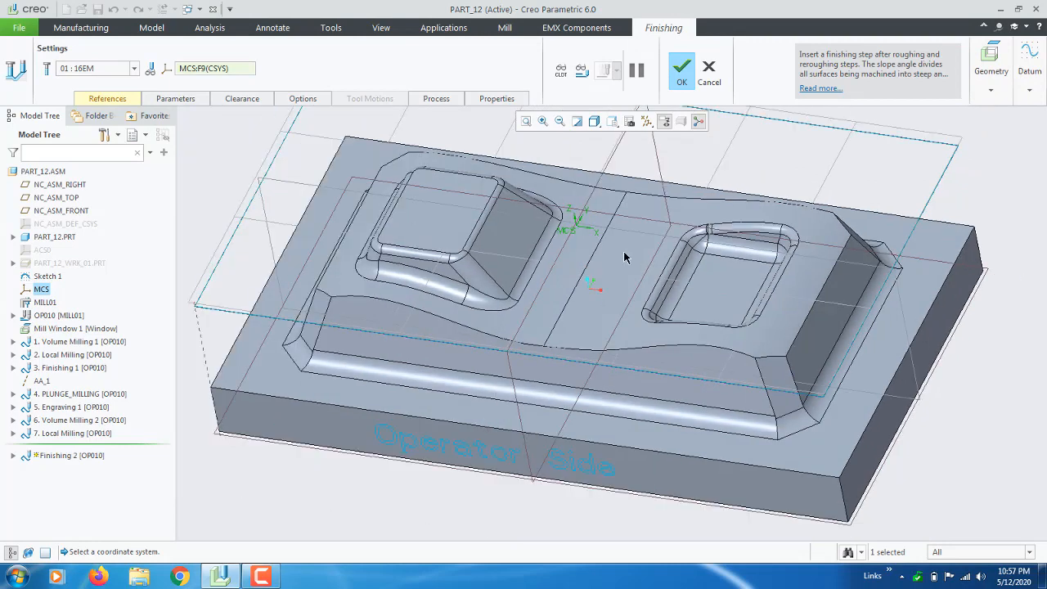
{"action": "scroll", "coordinate": [475, 262], "scroll_direction": "down", "scroll_amount": 2}
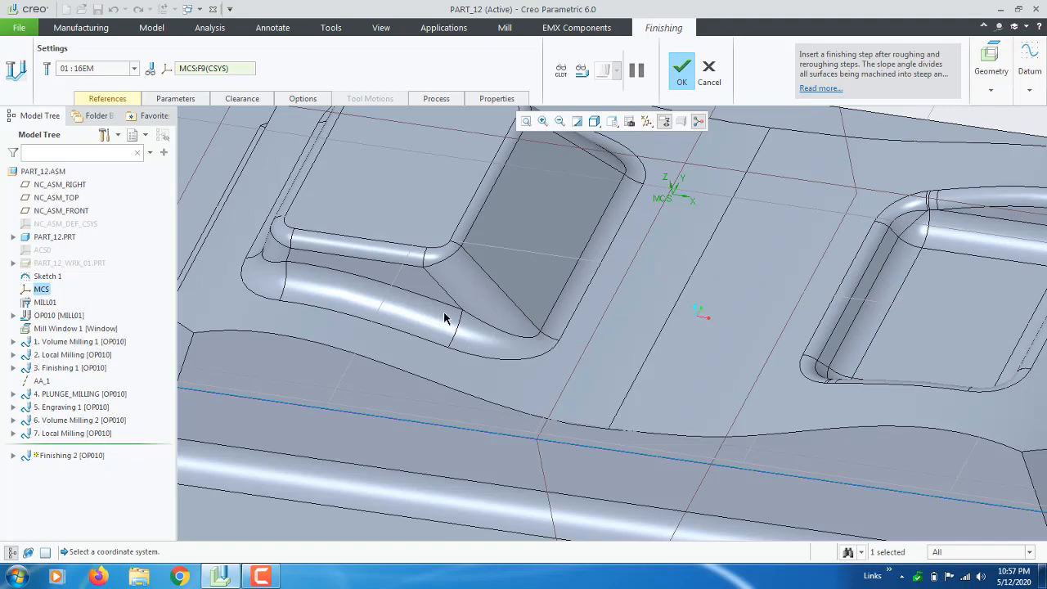
{"action": "scroll", "coordinate": [448, 319], "scroll_direction": "down", "scroll_amount": 6}
{"action": "mouse_move", "coordinate": [470, 298]}
{"action": "middle_mouse_down"}
{"action": "mouse_move", "coordinate": [478, 327]}
{"action": "mouse_move", "coordinate": [462, 349]}
{"action": "mouse_move", "coordinate": [474, 317]}
{"action": "middle_mouse_up"}
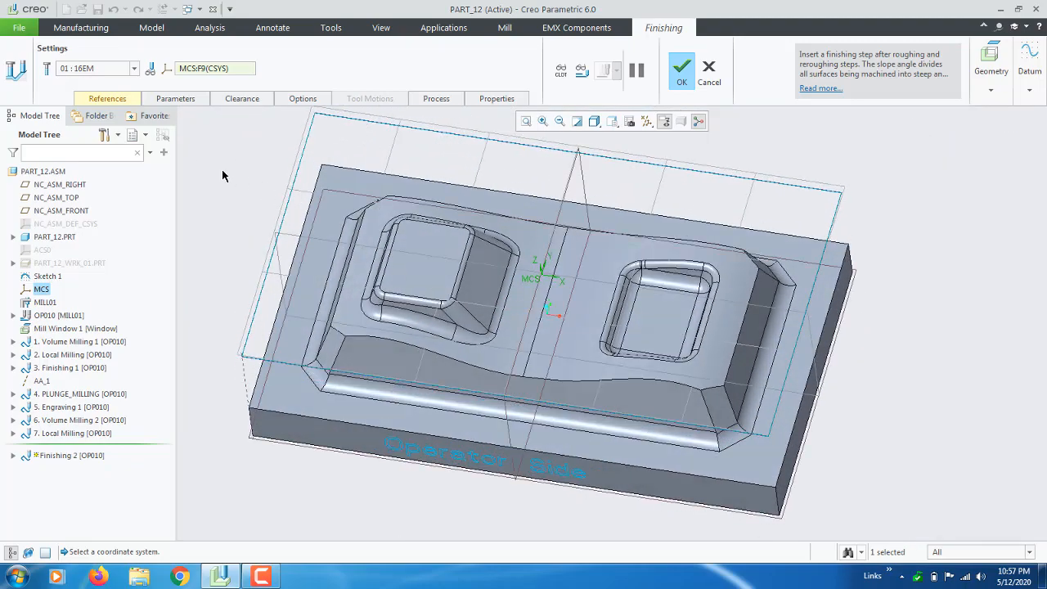
{"action": "scroll", "coordinate": [229, 175], "scroll_direction": "up", "scroll_amount": 4}
{"action": "scroll", "coordinate": [236, 182], "scroll_direction": "down", "scroll_amount": 2}
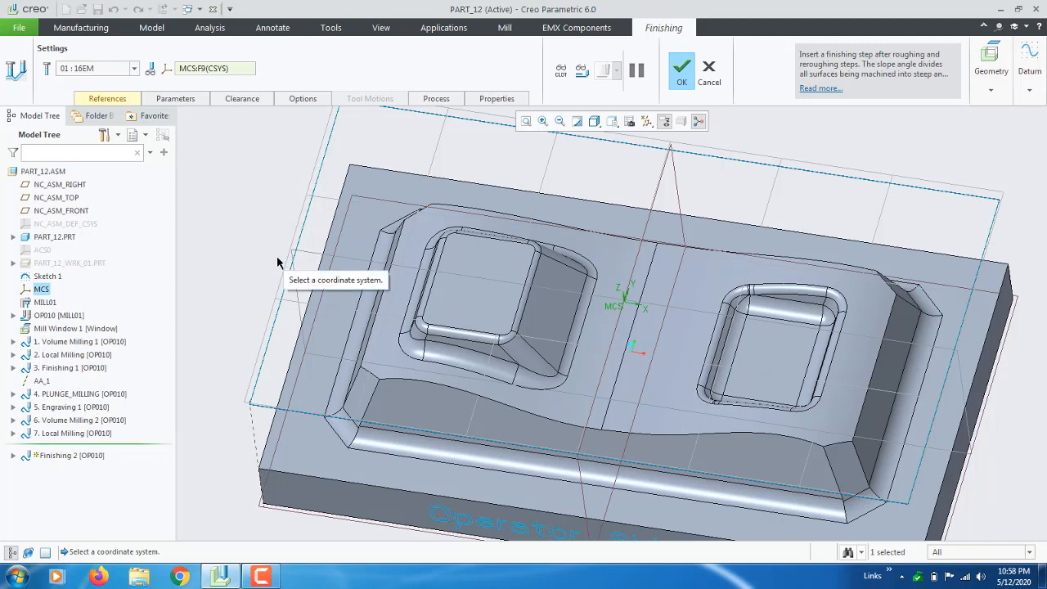
{"action": "mouse_move", "coordinate": [311, 250]}
{"action": "middle_mouse_down"}
{"action": "mouse_move", "coordinate": [306, 260]}
{"action": "mouse_move", "coordinate": [304, 236]}
{"action": "mouse_move", "coordinate": [339, 248]}
{"action": "mouse_move", "coordinate": [328, 254]}
{"action": "mouse_move", "coordinate": [400, 362]}
{"action": "middle_mouse_up"}
{"action": "mouse_move", "coordinate": [679, 350]}
{"action": "middle_mouse_down"}
{"action": "mouse_move", "coordinate": [727, 313]}
{"action": "mouse_move", "coordinate": [501, 236]}
{"action": "middle_mouse_up"}
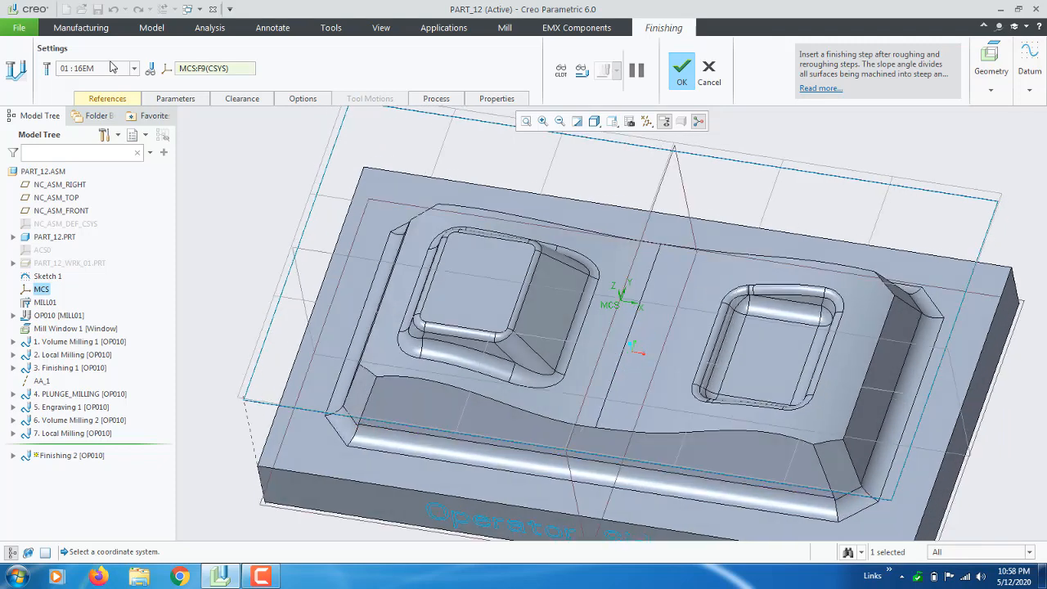
{"action": "left_click", "coordinate": [134, 68]}
Assign the 12BM ball mill (tool 04) as the sequence's cutting tool.
{"action": "left_click", "coordinate": [102, 161]}
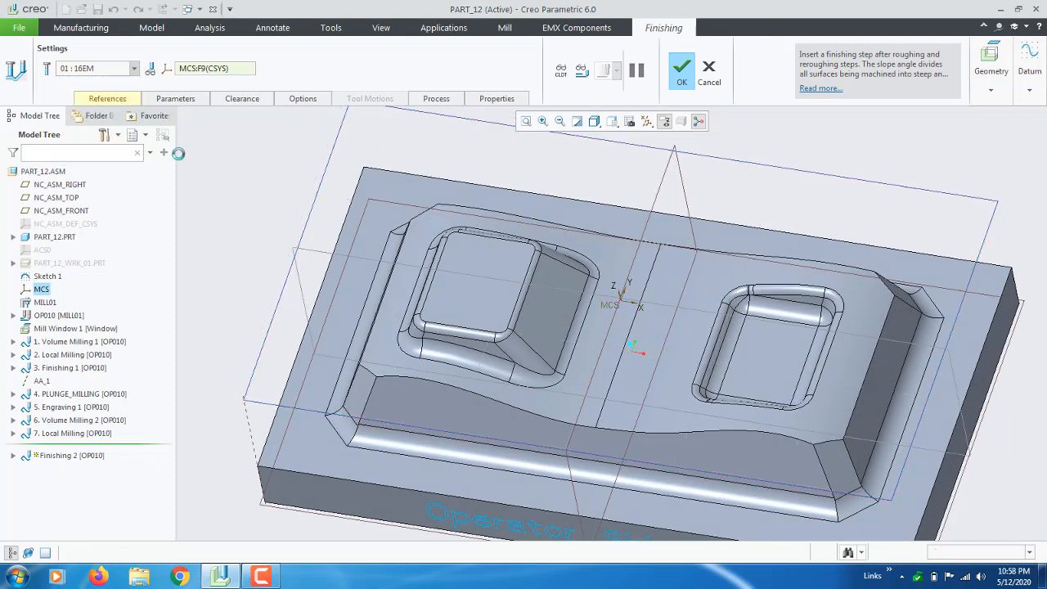
{"action": "left_click", "coordinate": [776, 166]}
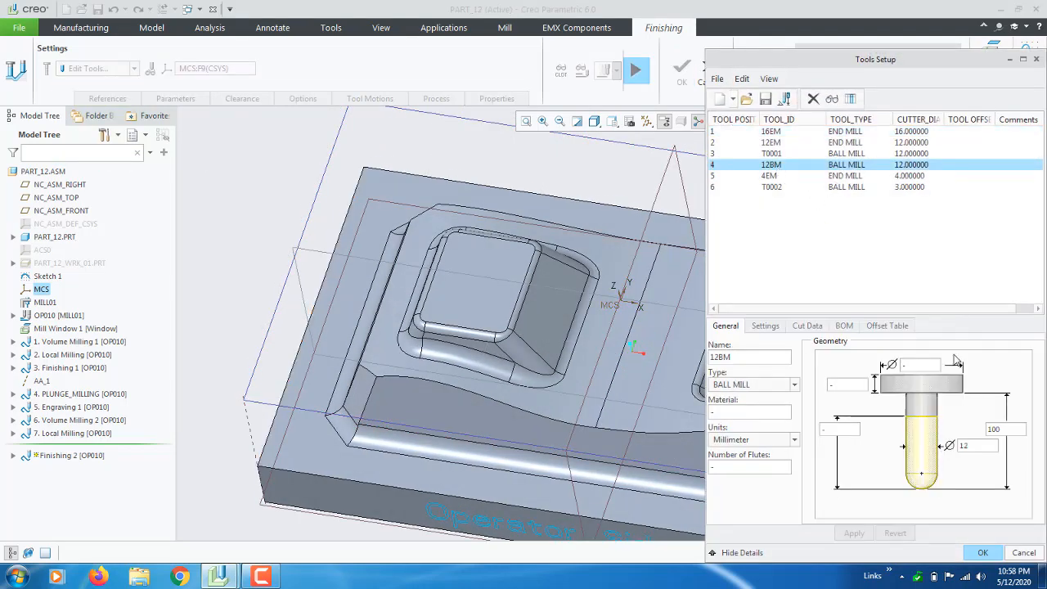
{"action": "scroll", "coordinate": [385, 296], "scroll_direction": "up", "scroll_amount": 2}
{"action": "scroll", "coordinate": [549, 326], "scroll_direction": "down", "scroll_amount": 2}
{"action": "scroll", "coordinate": [449, 310], "scroll_direction": "up", "scroll_amount": 1}
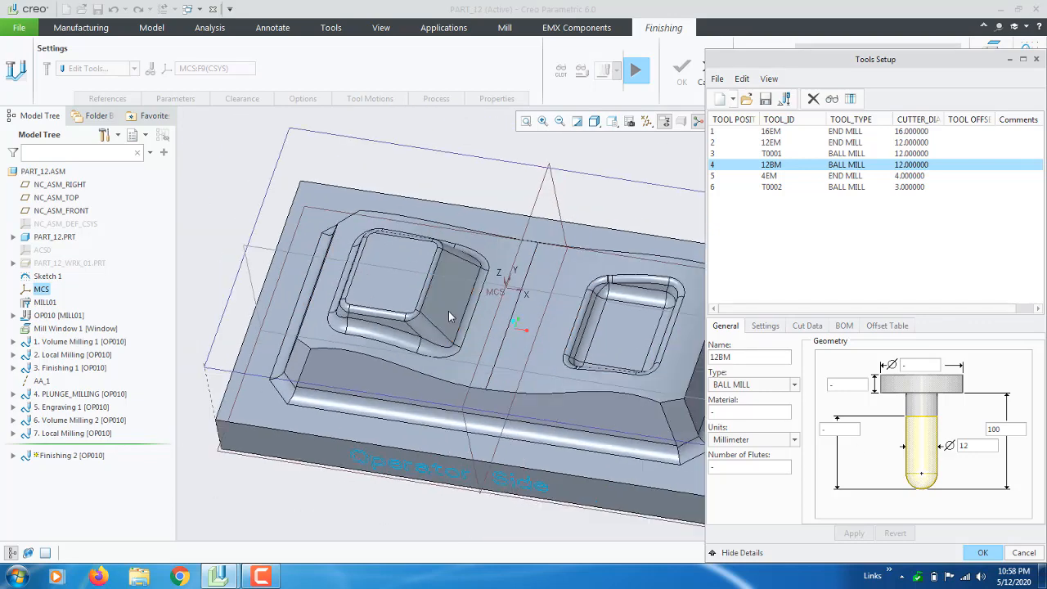
{"action": "left_click", "coordinate": [983, 553]}
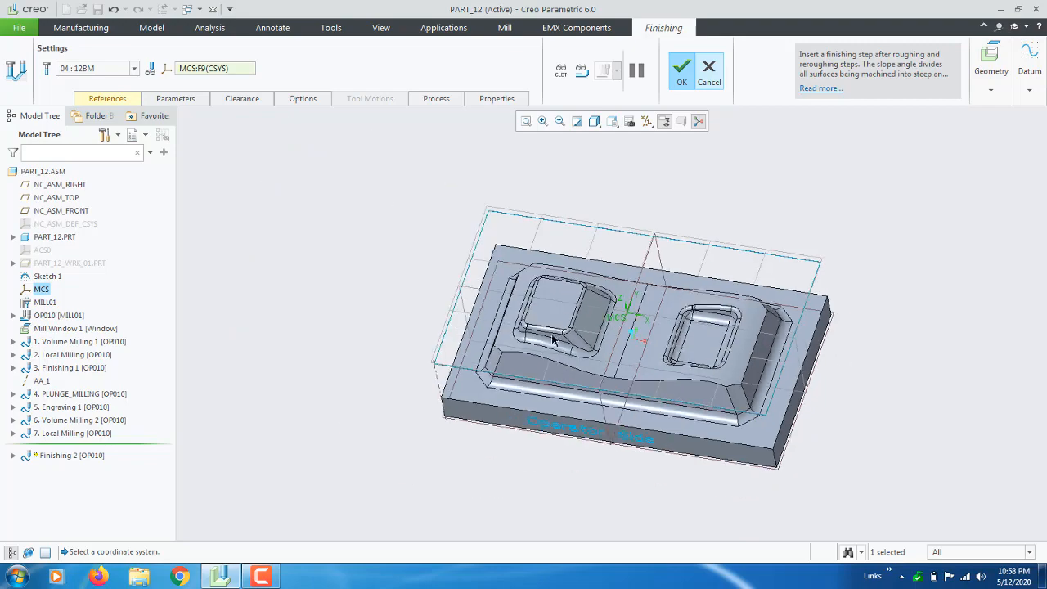
Pick Mill Window 1 from the tree as the machining window under References.
{"action": "scroll", "coordinate": [548, 335], "scroll_direction": "down", "scroll_amount": 2}
{"action": "left_click", "coordinate": [100, 98]}
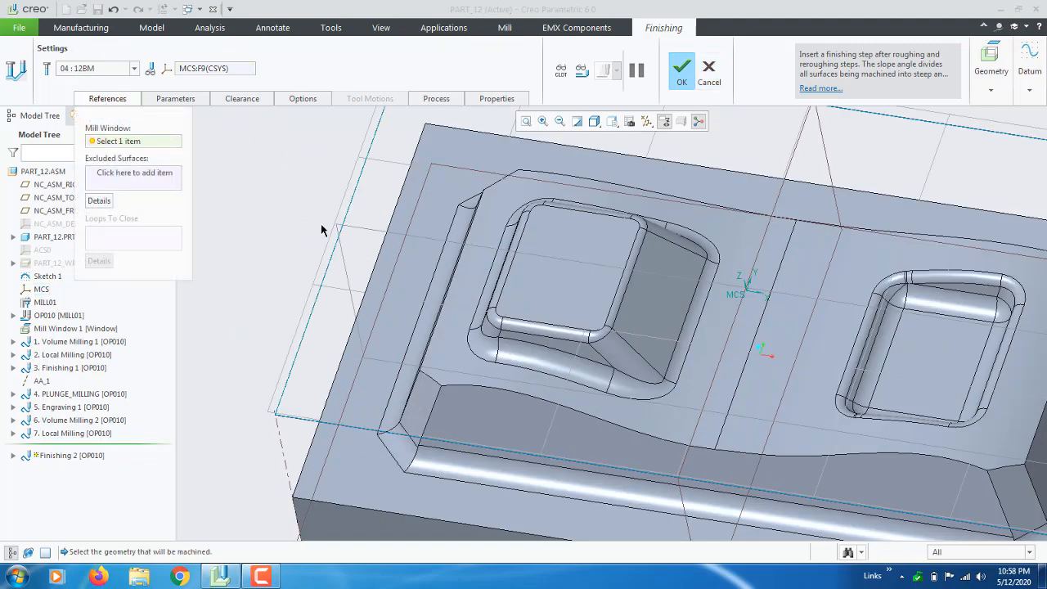
{"action": "scroll", "coordinate": [386, 222], "scroll_direction": "up", "scroll_amount": 4}
{"action": "middle_click_drag", "start_coordinate": [387, 222], "coordinate": [402, 220]}
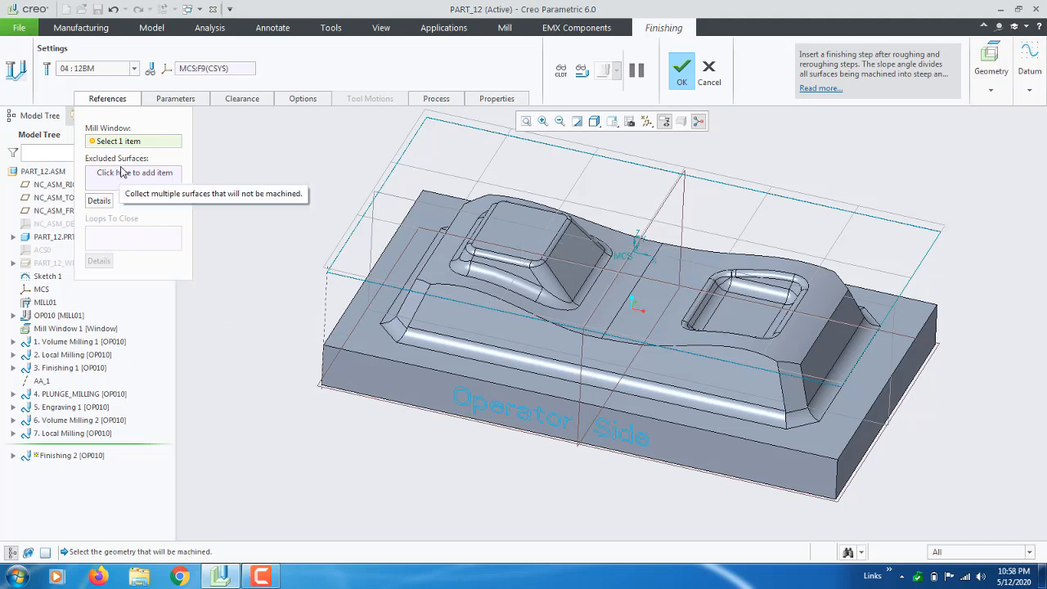
{"action": "left_click", "coordinate": [90, 328]}
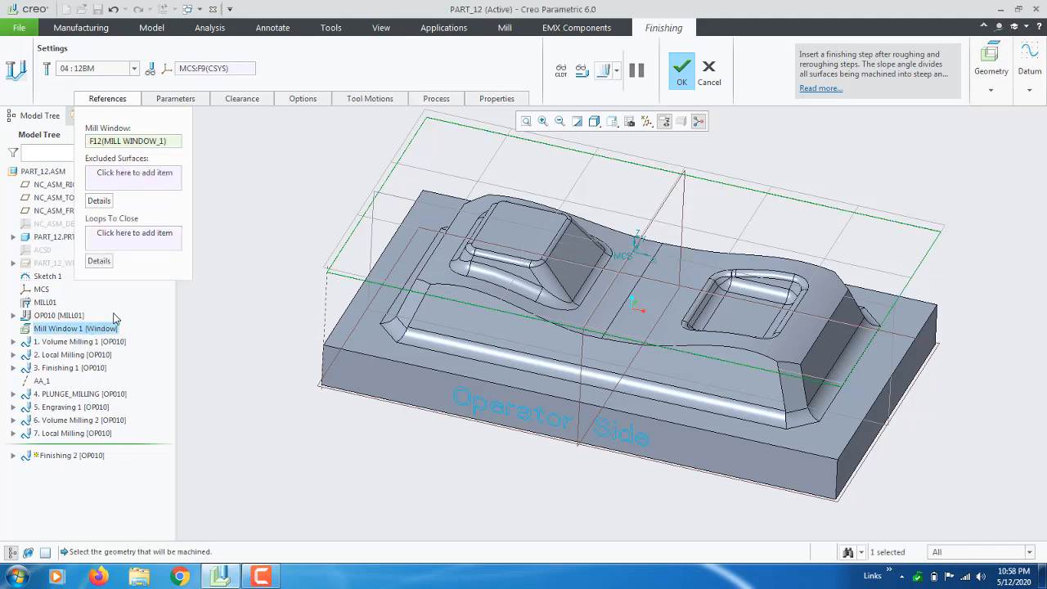
{"action": "left_click", "coordinate": [177, 98]}
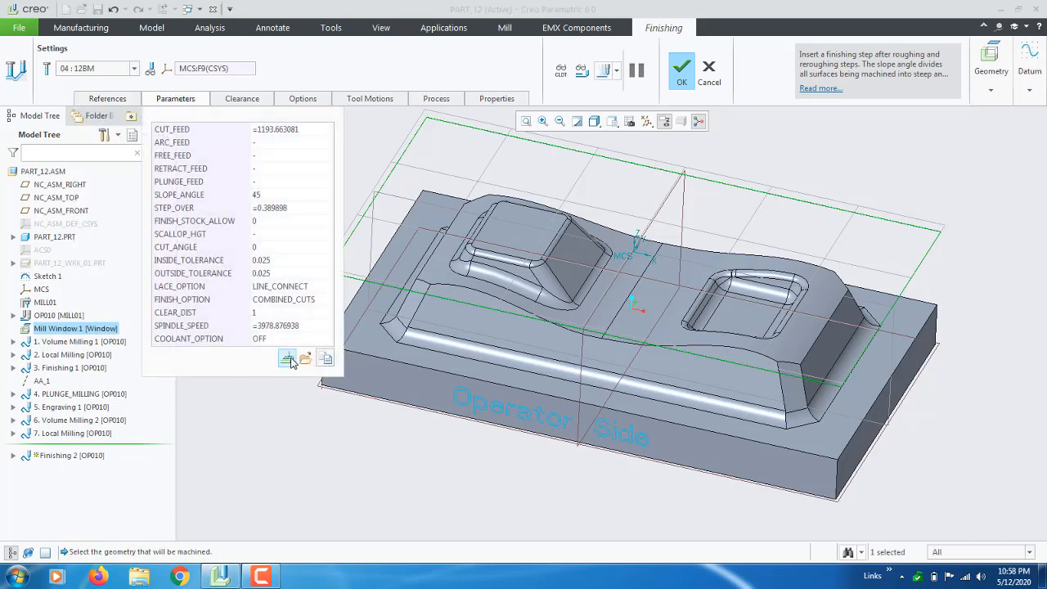
In the full parameter editor, set CUT_FEED to 1200 and adjust the retract and plunge feeds.
{"action": "left_click", "coordinate": [286, 359]}
{"action": "left_click_drag", "start_coordinate": [274, 27], "coordinate": [251, 29]}
{"action": "left_click", "coordinate": [280, 121]}
{"action": "type", "text": "1200"}
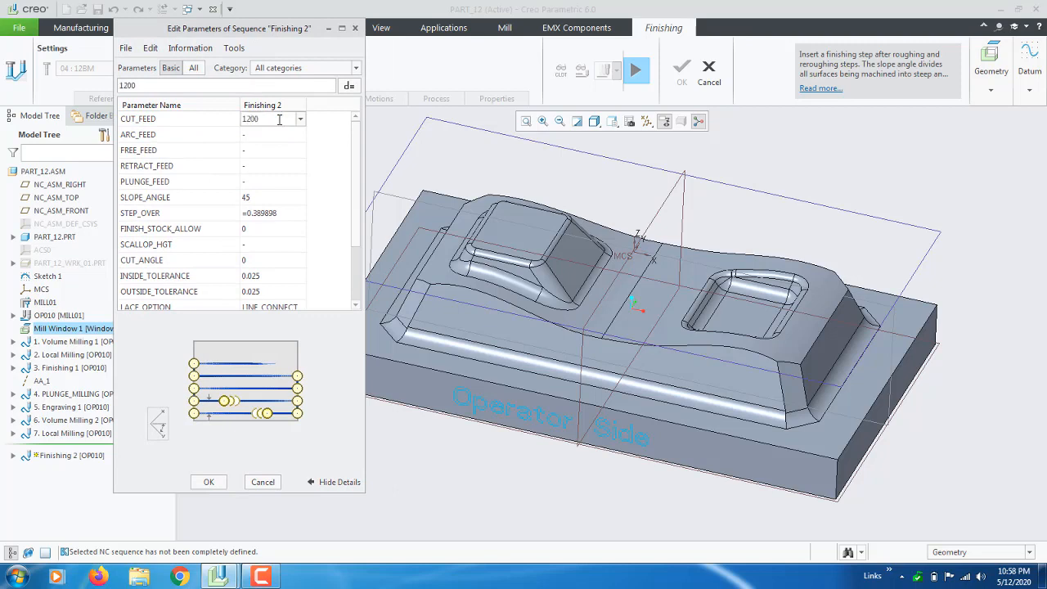
{"action": "key", "text": "Return"}
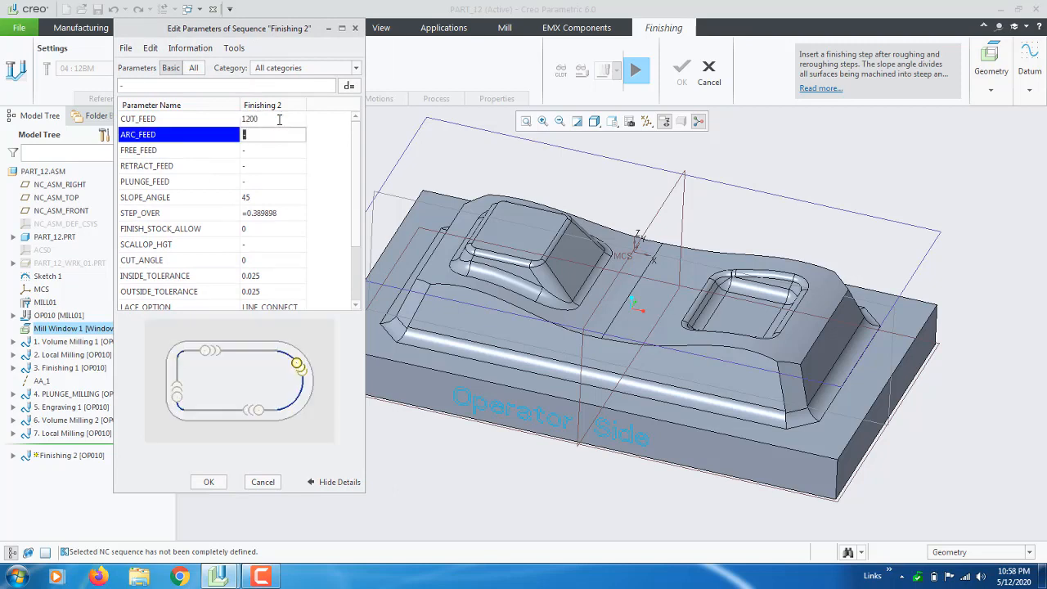
{"action": "key", "text": "Return"}
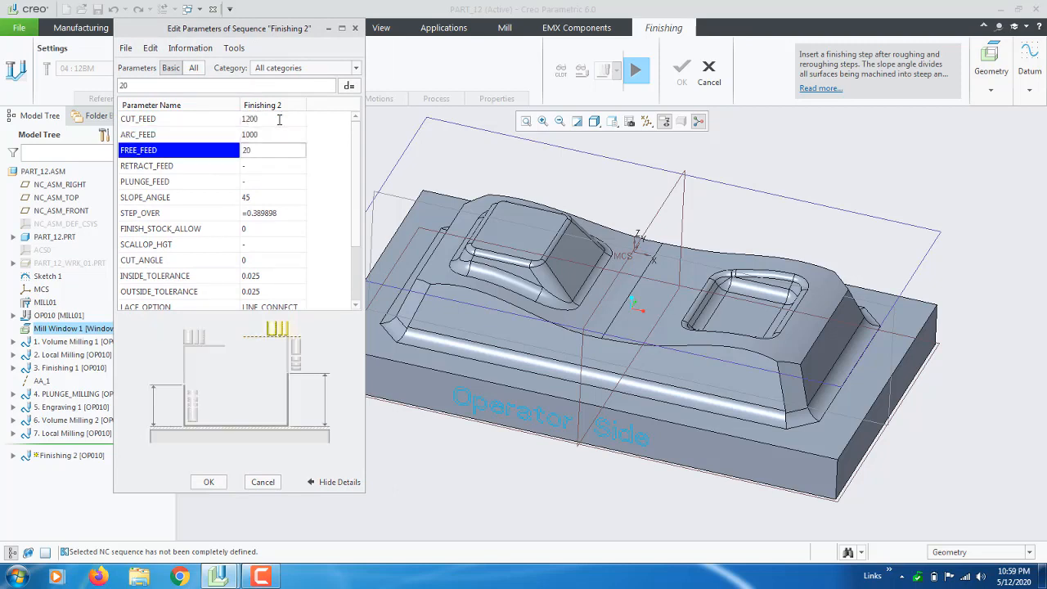
{"action": "key", "text": "Return"}
{"action": "type", "text": "2000"}
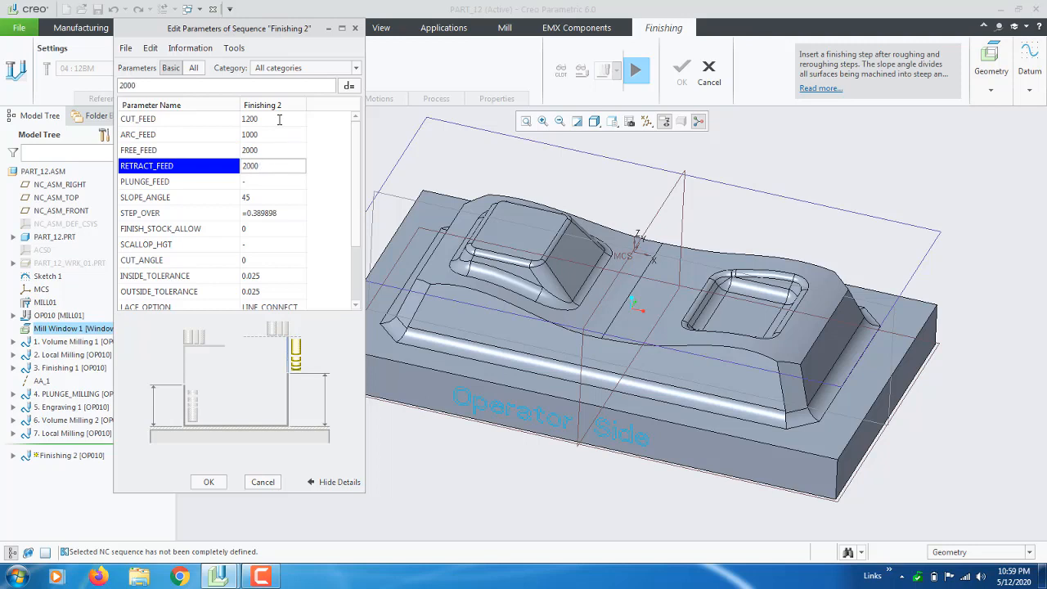
{"action": "key", "text": "Return"}
{"action": "type", "text": "2"}
{"action": "key", "text": "Return"}
{"action": "key", "text": "Return"}
{"action": "key", "text": "Return"}
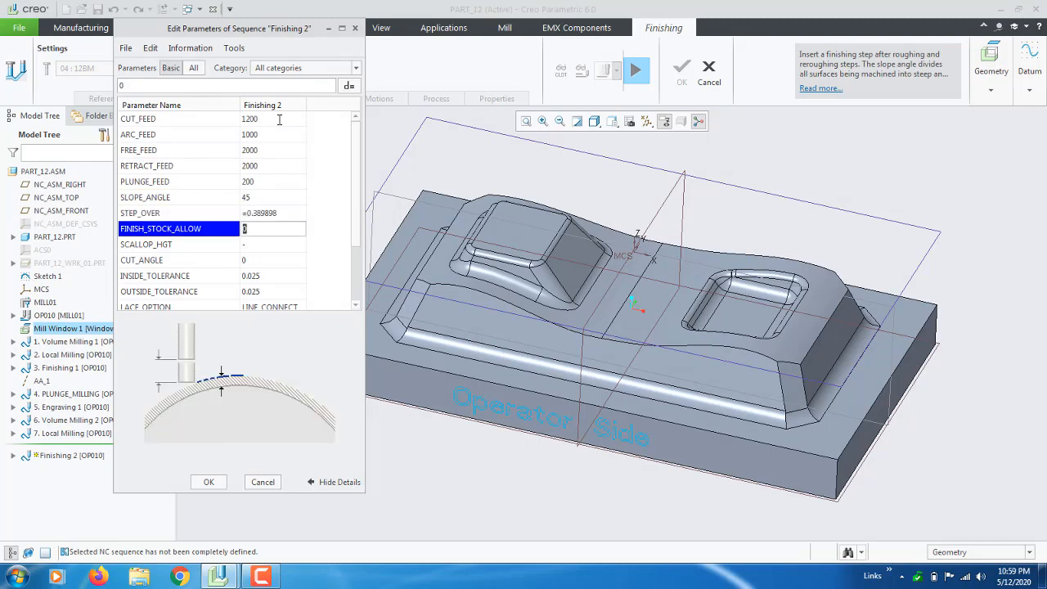
Set STEP_OVER to 0.5, keeping FINISH_STOCK_ALLOW at 0.
{"action": "left_click", "coordinate": [276, 215]}
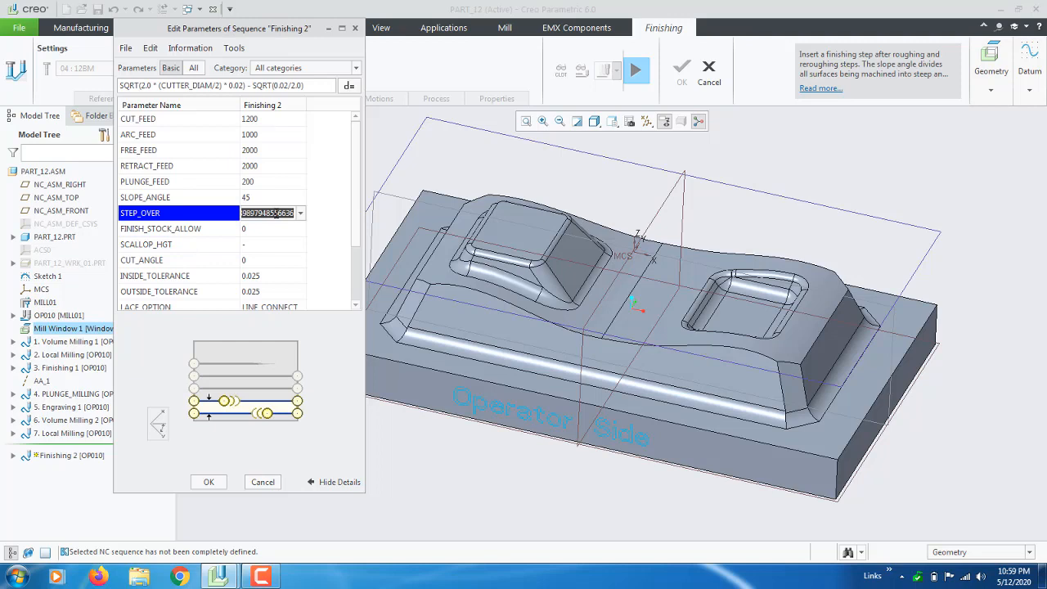
{"action": "type", "text": "0.5"}
{"action": "key", "text": "Return"}
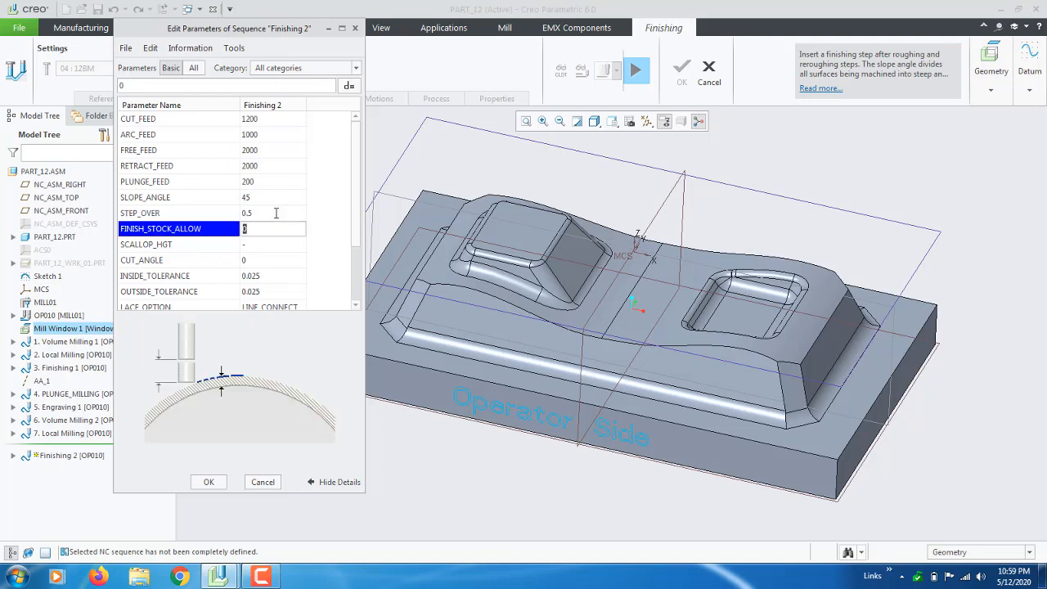
{"action": "key", "text": "Return"}
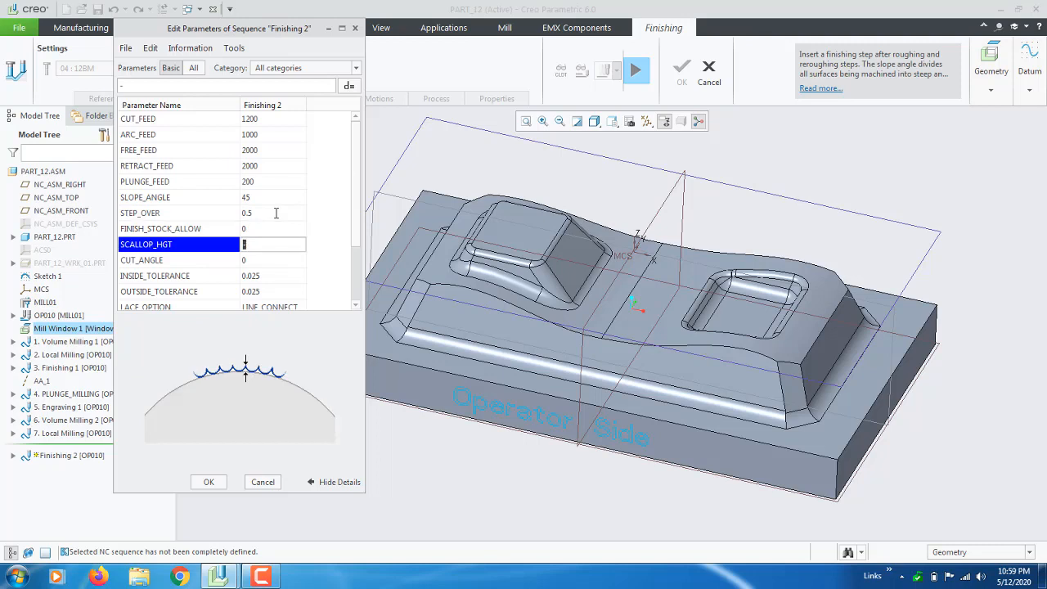
{"action": "key", "text": "Return"}
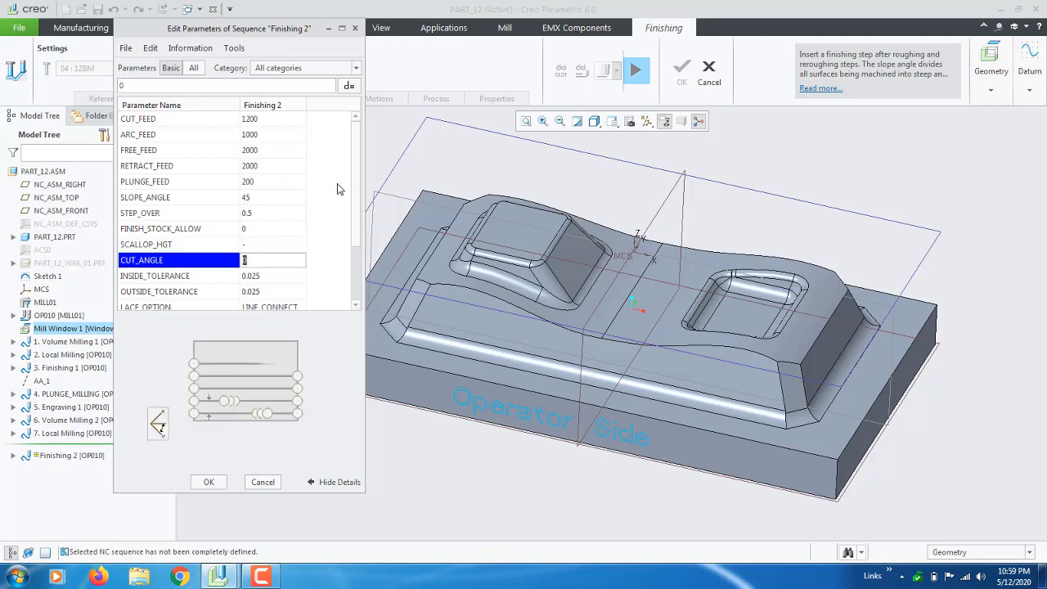
{"action": "left_click", "coordinate": [286, 213]}
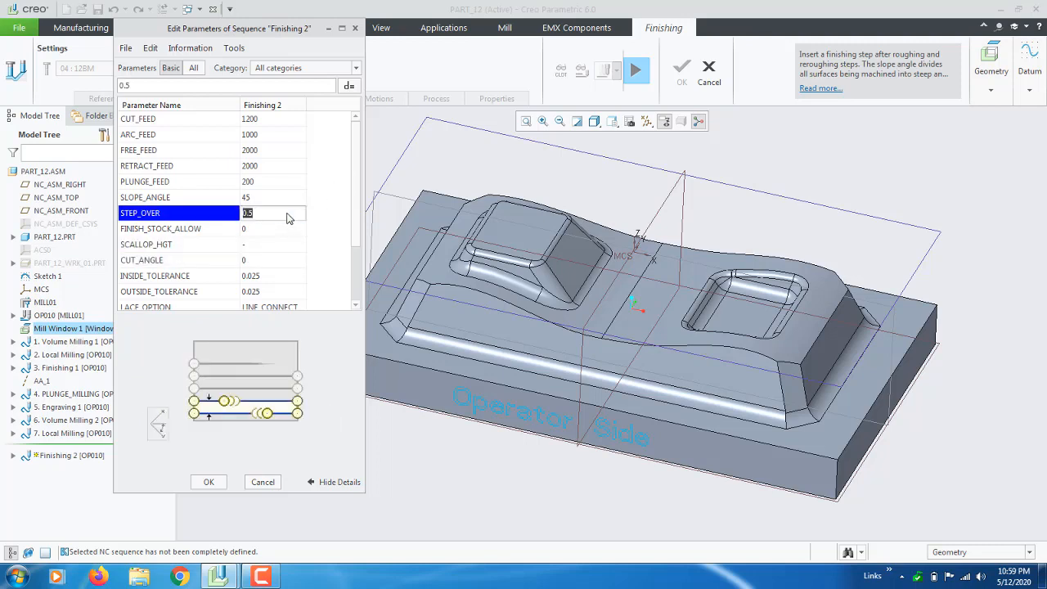
{"action": "key", "text": "Return"}
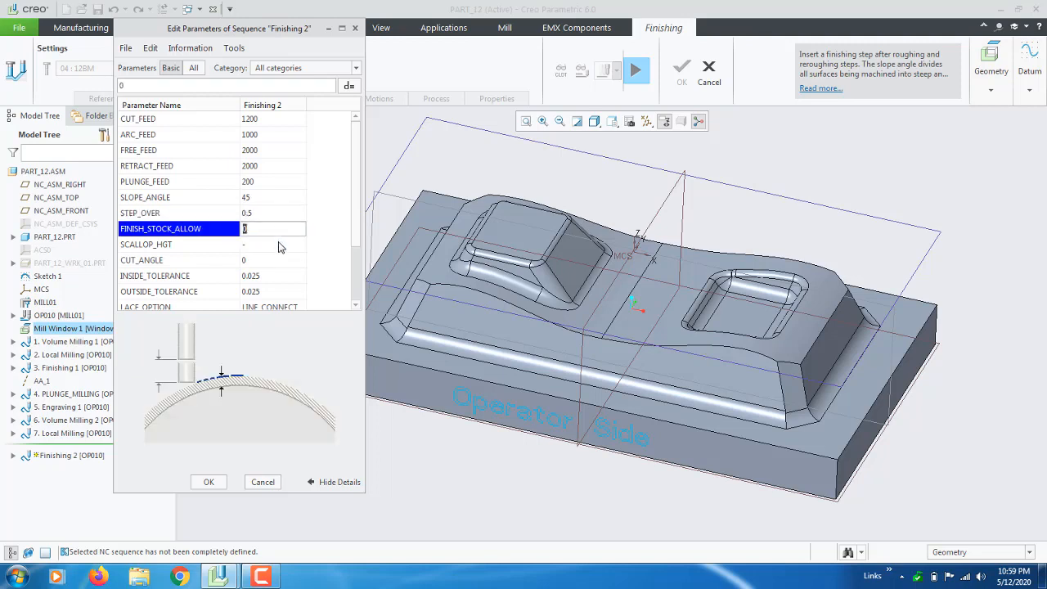
{"action": "key", "text": "Return"}
{"action": "scroll", "coordinate": [275, 261], "scroll_direction": "down", "scroll_amount": 2}
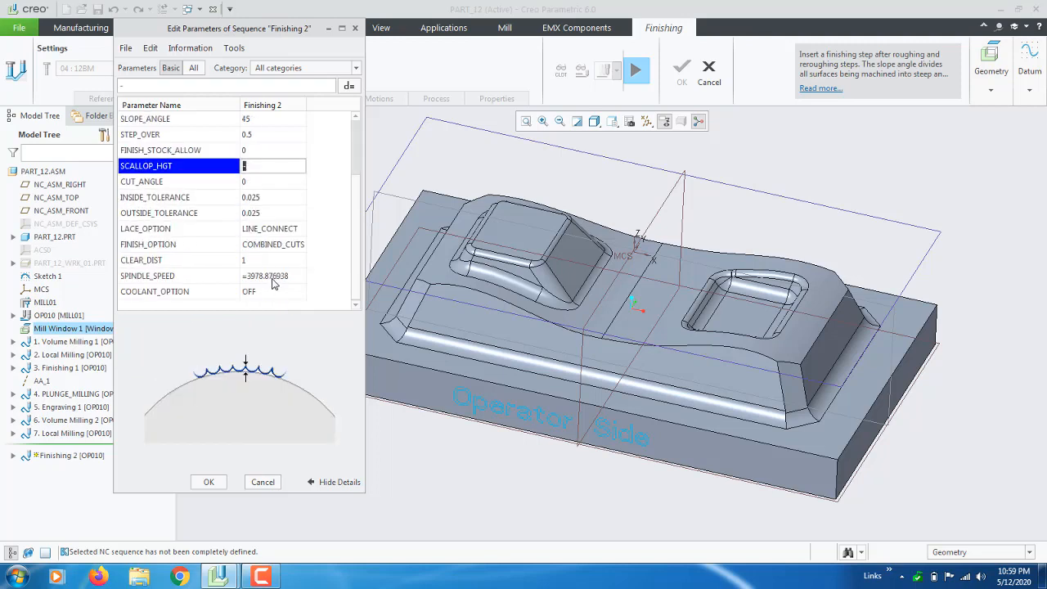
Set CLEAR_DIST to 10 and SPINDLE_SPEED to 4000, then apply the parameters.
{"action": "left_click", "coordinate": [286, 260]}
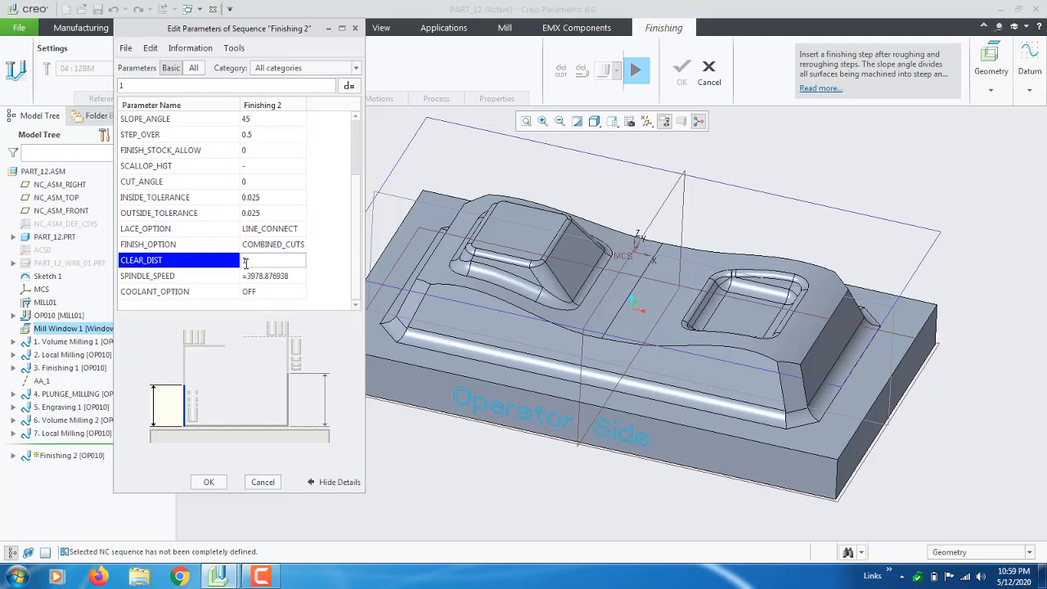
{"action": "left_click", "coordinate": [278, 277]}
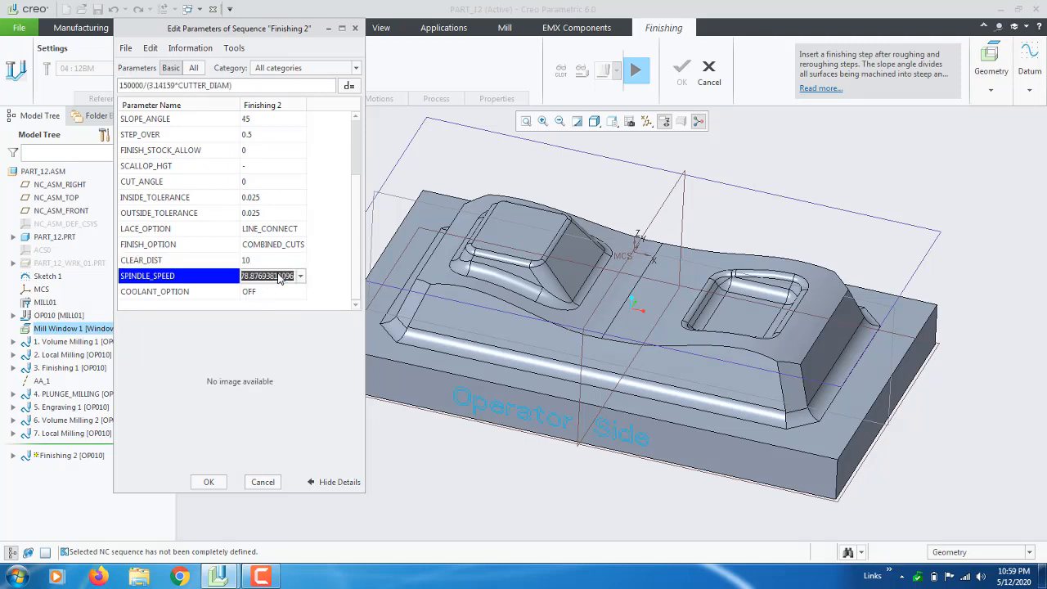
{"action": "type", "text": "4000"}
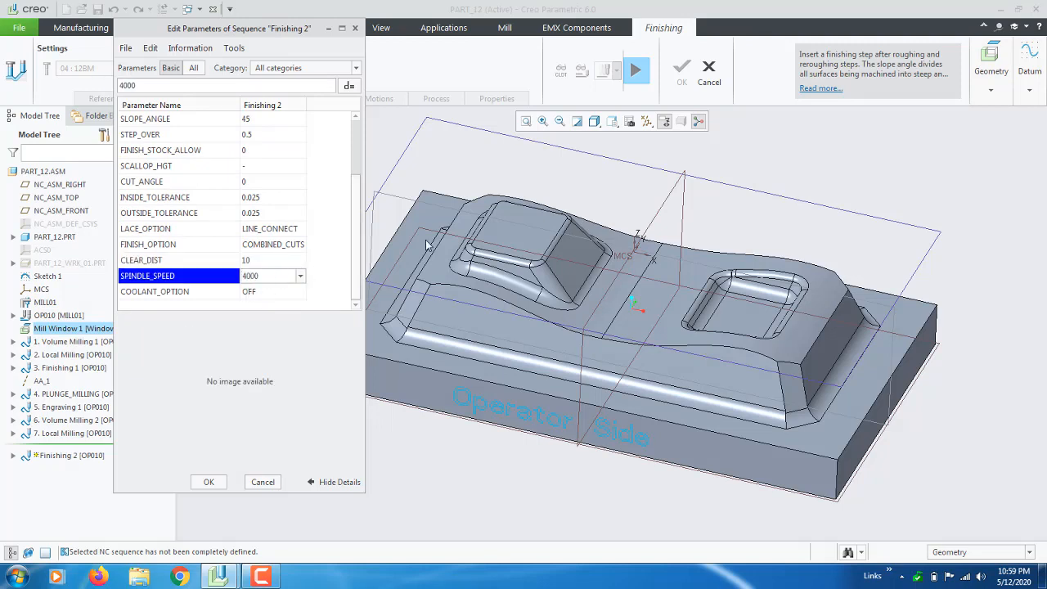
{"action": "left_click", "coordinate": [390, 142]}
{"action": "left_click", "coordinate": [208, 482]}
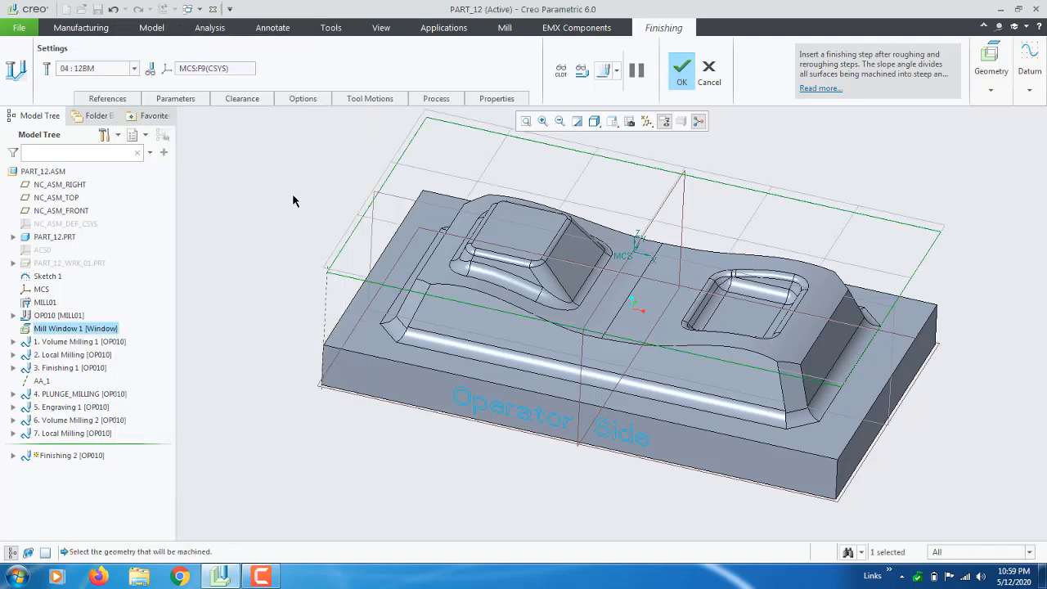
Orbit to inspect the part, then display the Finishing 2 toolpath in Play Path.
{"action": "middle_click_drag", "start_coordinate": [342, 256], "coordinate": [375, 334]}
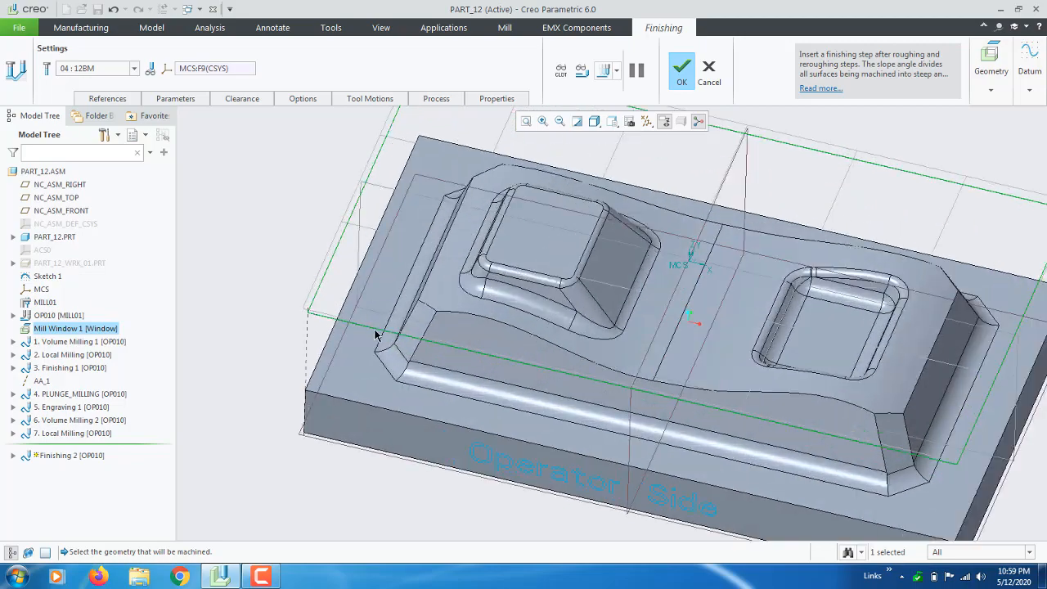
{"action": "scroll", "coordinate": [300, 338], "scroll_direction": "down", "scroll_amount": 2}
{"action": "middle_click_drag", "start_coordinate": [566, 340], "coordinate": [521, 281]}
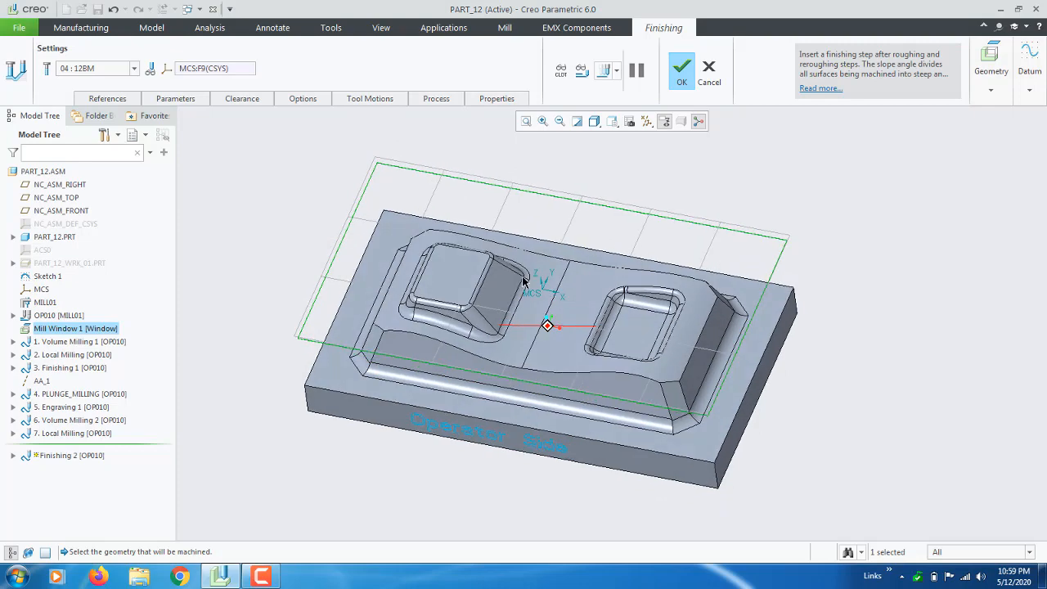
{"action": "middle_click_drag", "start_coordinate": [305, 268], "coordinate": [295, 243]}
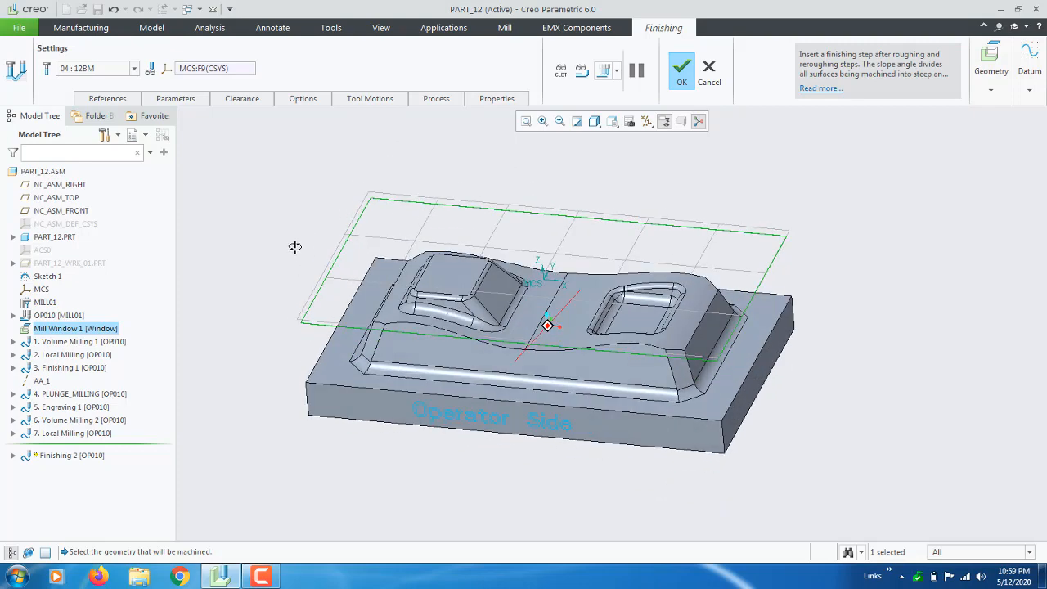
{"action": "left_click", "coordinate": [603, 71]}
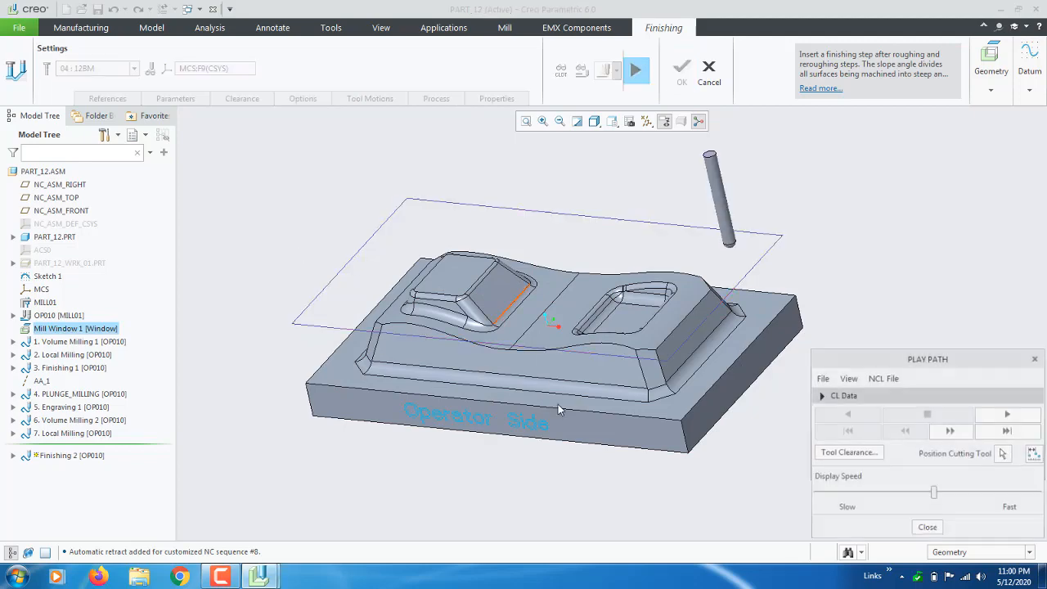
Play the toolpath simulation, raising the Display Speed slider and orbiting the part as it runs.
{"action": "mouse_move", "coordinate": [524, 385]}
{"action": "middle_mouse_down"}
{"action": "mouse_move", "coordinate": [536, 398]}
{"action": "mouse_move", "coordinate": [519, 385]}
{"action": "mouse_move", "coordinate": [530, 380]}
{"action": "middle_mouse_up"}
{"action": "left_click", "coordinate": [932, 493]}
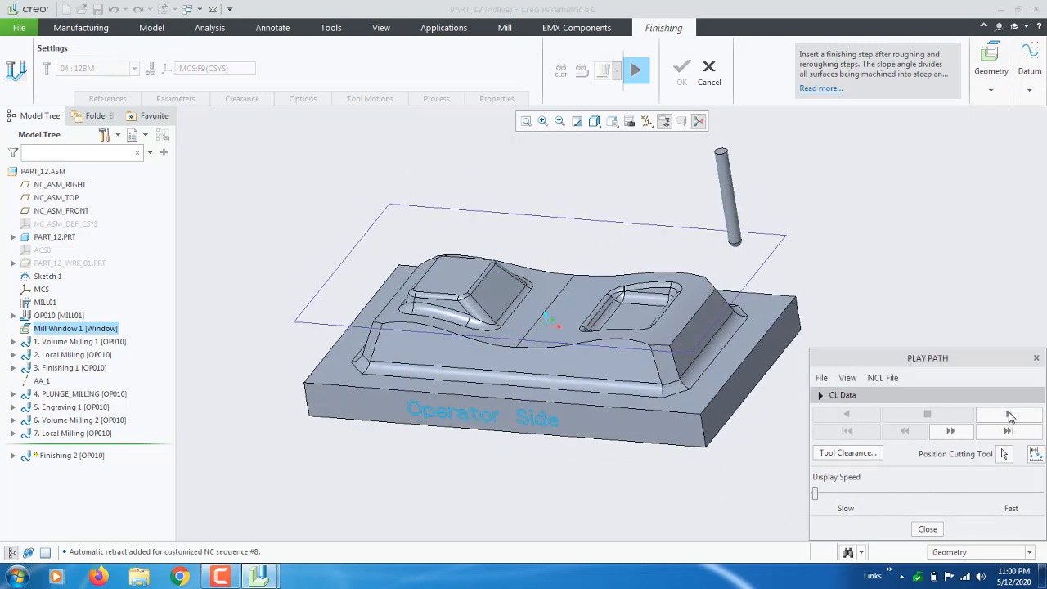
{"action": "left_click", "coordinate": [1009, 415]}
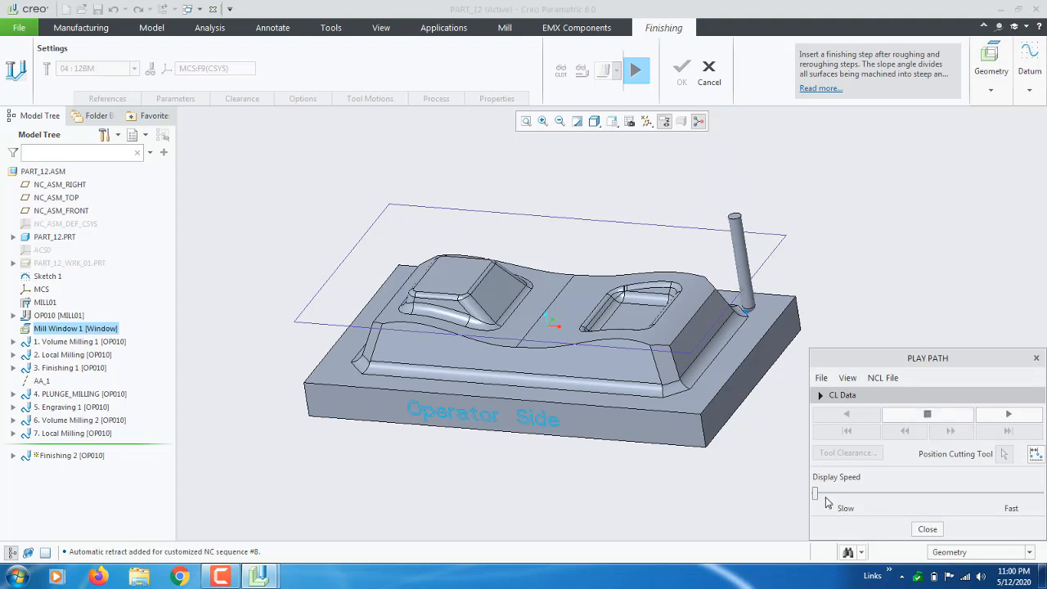
{"action": "left_click_drag", "start_coordinate": [817, 494], "coordinate": [858, 500]}
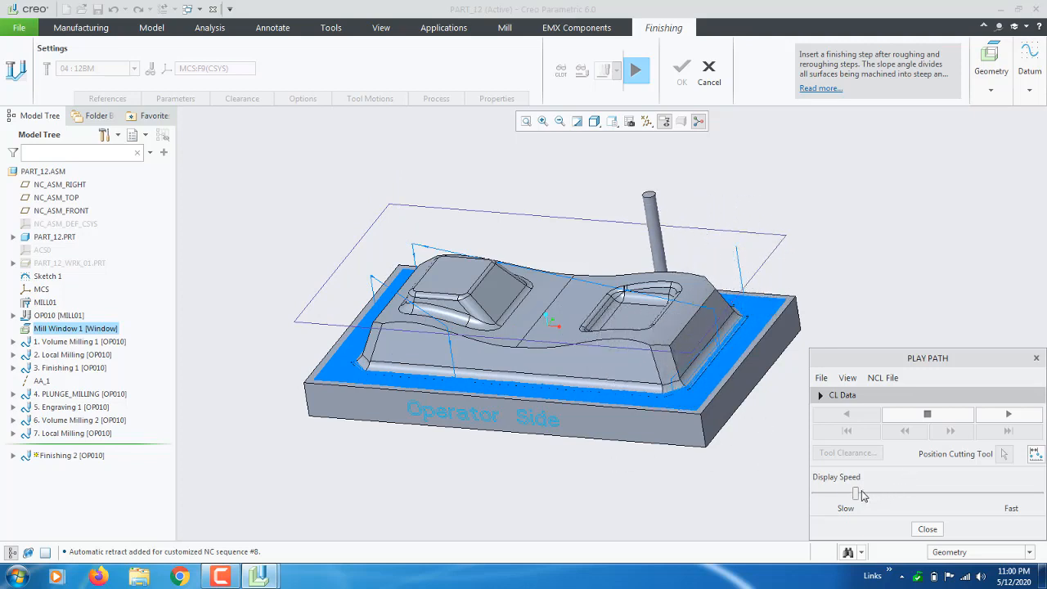
{"action": "mouse_move", "coordinate": [613, 462]}
{"action": "middle_mouse_down"}
{"action": "mouse_move", "coordinate": [614, 479]}
{"action": "mouse_move", "coordinate": [618, 463]}
{"action": "middle_mouse_up"}
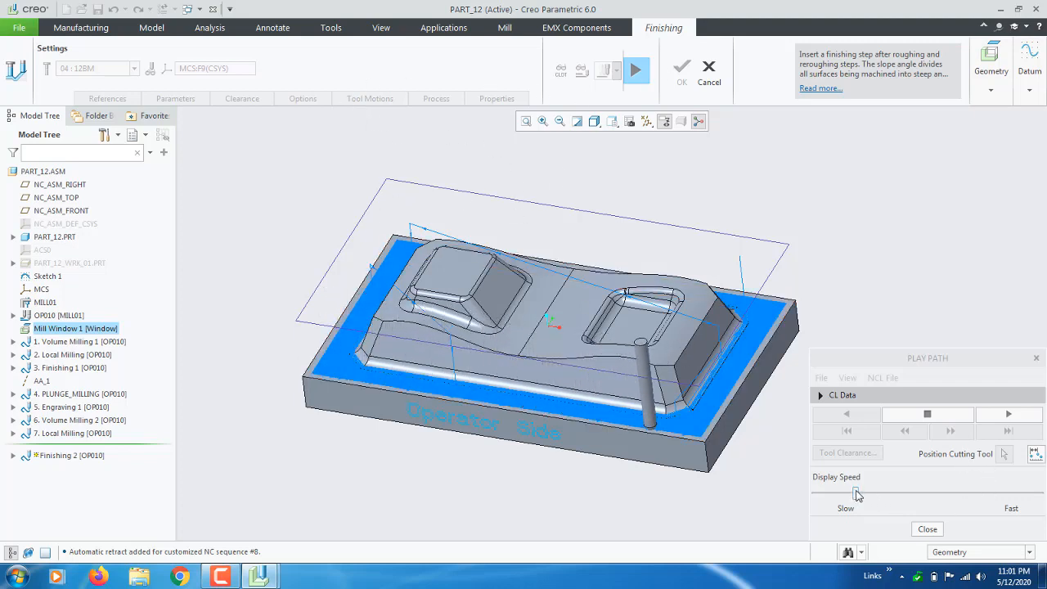
{"action": "left_click_drag", "start_coordinate": [855, 493], "coordinate": [924, 491]}
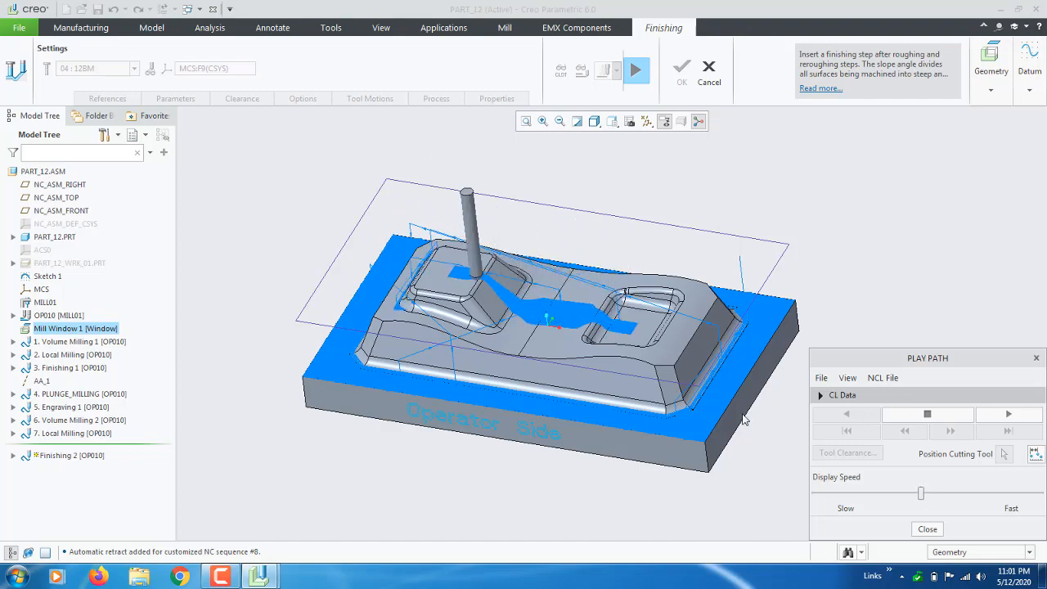
{"action": "middle_click_drag", "start_coordinate": [560, 333], "coordinate": [573, 297]}
Zoom into the completed cut lines, rotate back to an elevated view, and close Play Path.
{"action": "scroll", "coordinate": [563, 337], "scroll_direction": "down", "scroll_amount": 4}
{"action": "scroll", "coordinate": [573, 318], "scroll_direction": "down", "scroll_amount": 2}
{"action": "scroll", "coordinate": [573, 317], "scroll_direction": "up", "scroll_amount": 3}
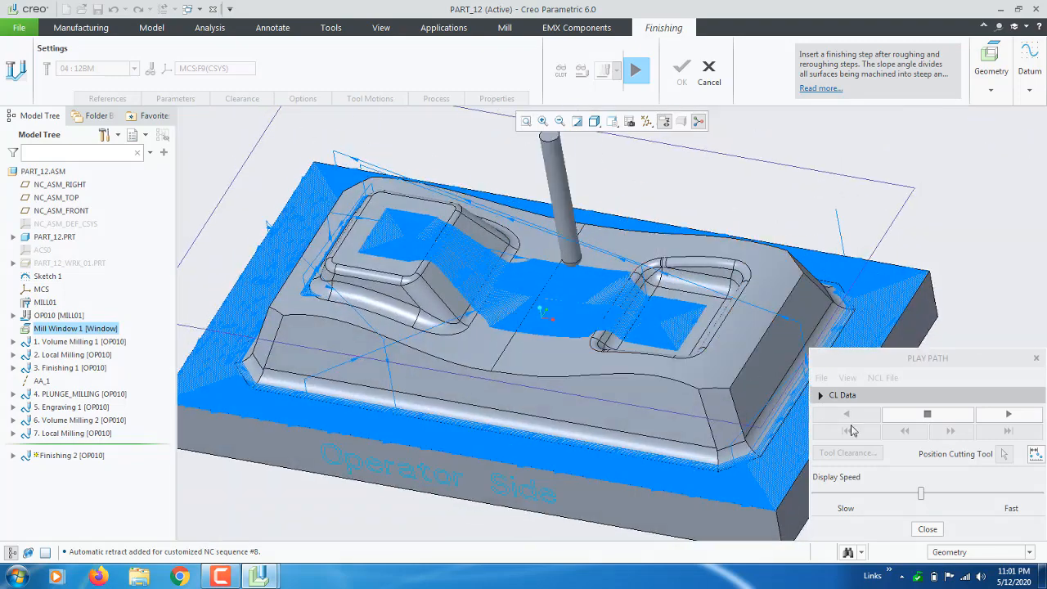
{"action": "left_click_drag", "start_coordinate": [921, 492], "coordinate": [963, 493]}
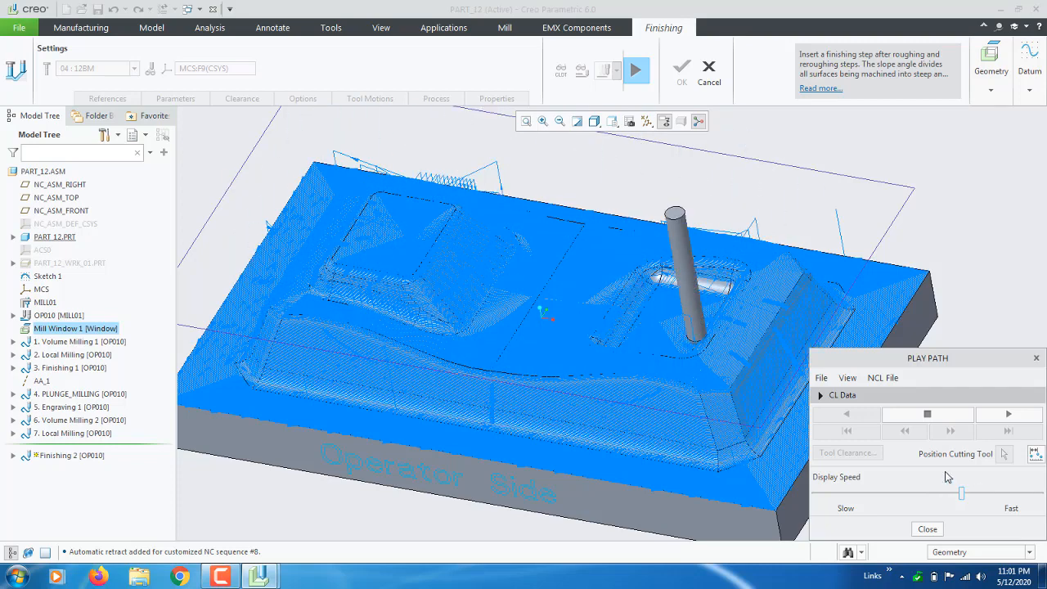
{"action": "mouse_move", "coordinate": [689, 334]}
{"action": "middle_mouse_down"}
{"action": "mouse_move", "coordinate": [693, 396]}
{"action": "mouse_move", "coordinate": [640, 341]}
{"action": "mouse_move", "coordinate": [622, 353]}
{"action": "mouse_move", "coordinate": [478, 327]}
{"action": "middle_mouse_up"}
{"action": "scroll", "coordinate": [356, 327], "scroll_direction": "up", "scroll_amount": 10}
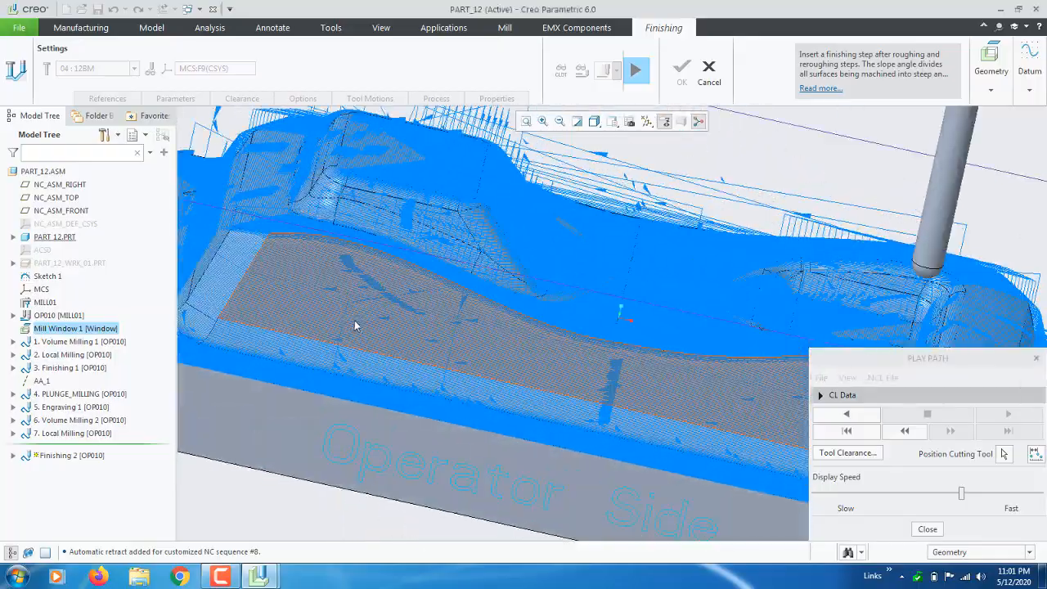
{"action": "scroll", "coordinate": [356, 325], "scroll_direction": "down", "scroll_amount": 10}
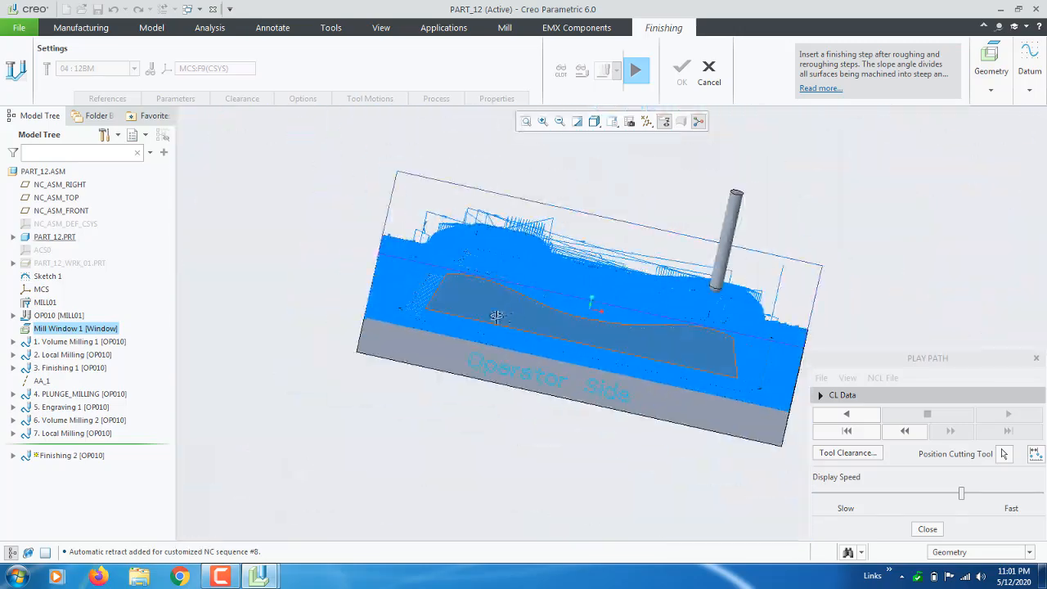
{"action": "middle_click_drag", "start_coordinate": [496, 316], "coordinate": [620, 359]}
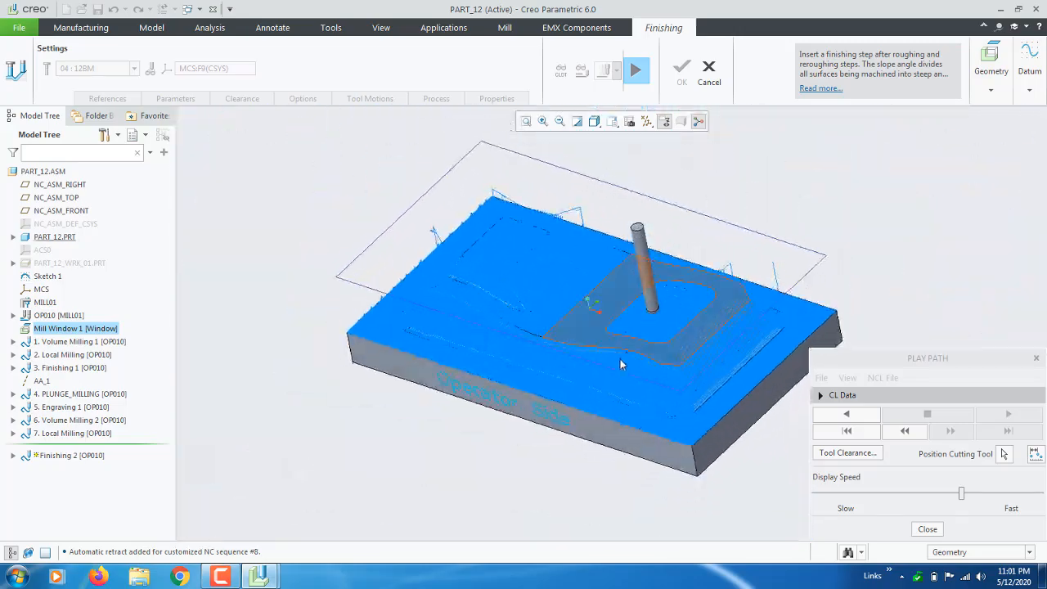
{"action": "left_click", "coordinate": [926, 529]}
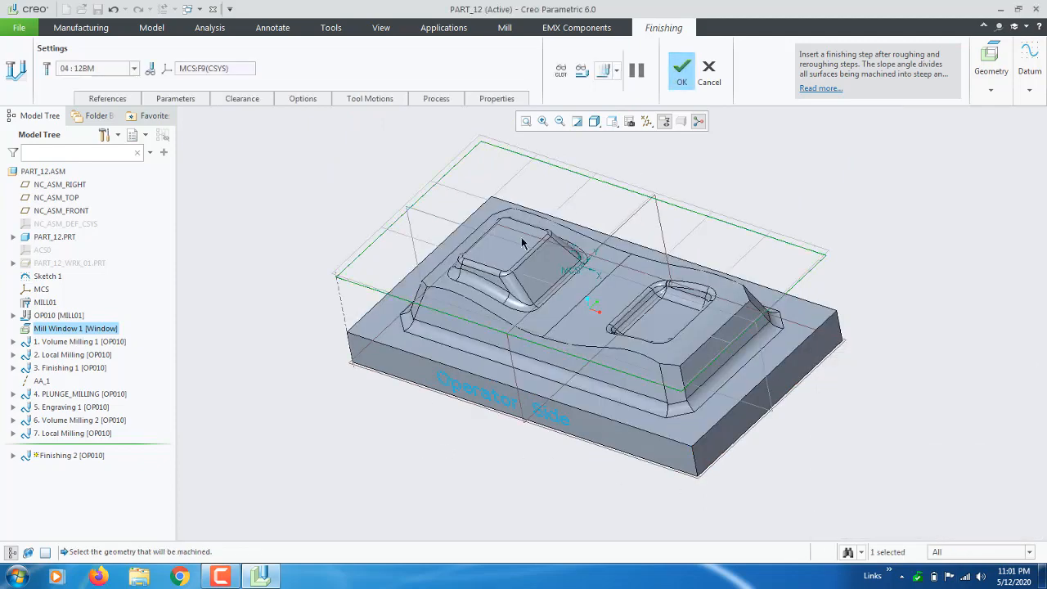
Confirm Finishing 2 and move the insertion marker above it.
{"action": "middle_click_drag", "start_coordinate": [522, 242], "coordinate": [369, 316]}
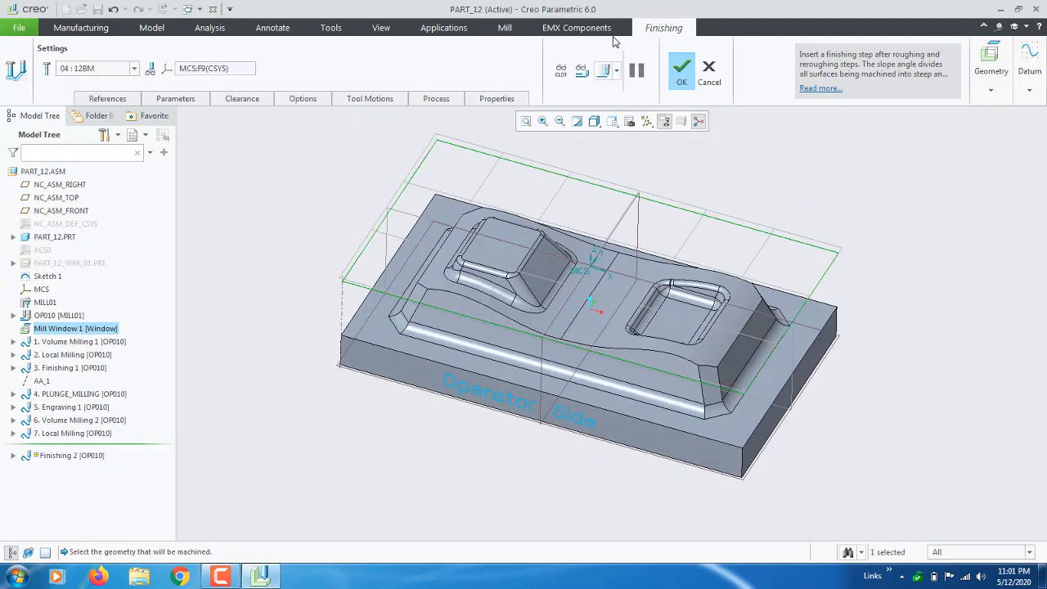
{"action": "left_click", "coordinate": [683, 71]}
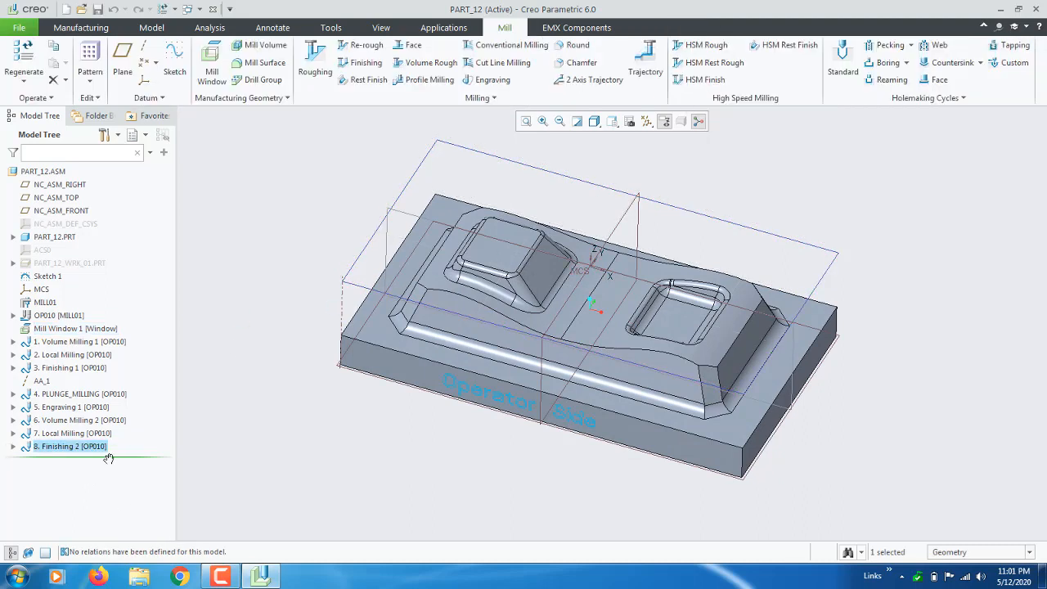
{"action": "mouse_move", "coordinate": [109, 458]}
{"action": "left_mouse_down"}
{"action": "mouse_move", "coordinate": [114, 427]}
{"action": "mouse_move", "coordinate": [113, 438]}
{"action": "left_mouse_up"}
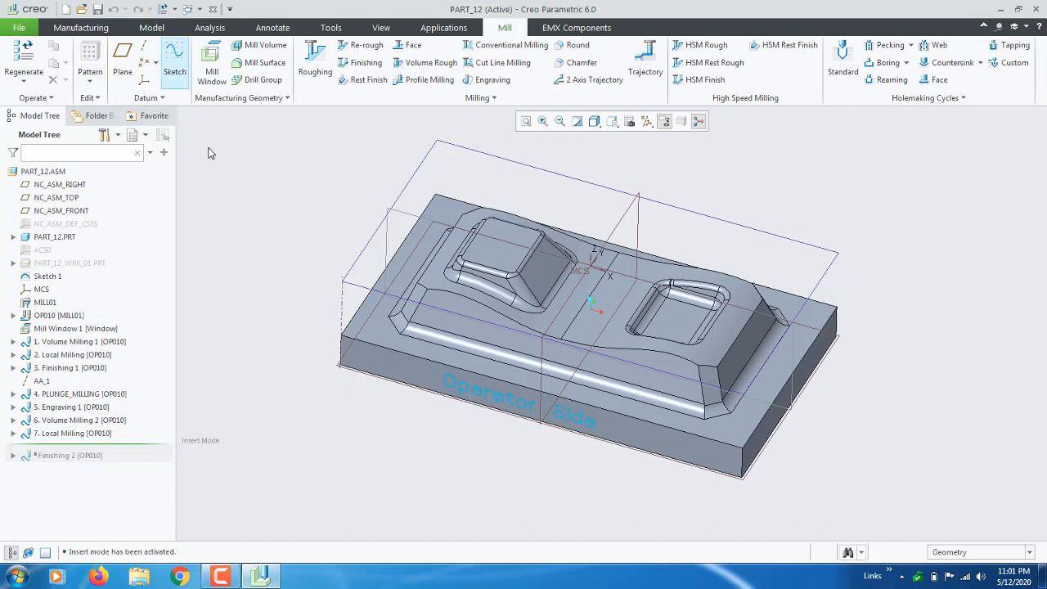
Start a new mill window on workpiece PART_12_WRK_01.PRT.
{"action": "right_click", "coordinate": [77, 264]}
{"action": "left_click", "coordinate": [117, 259]}
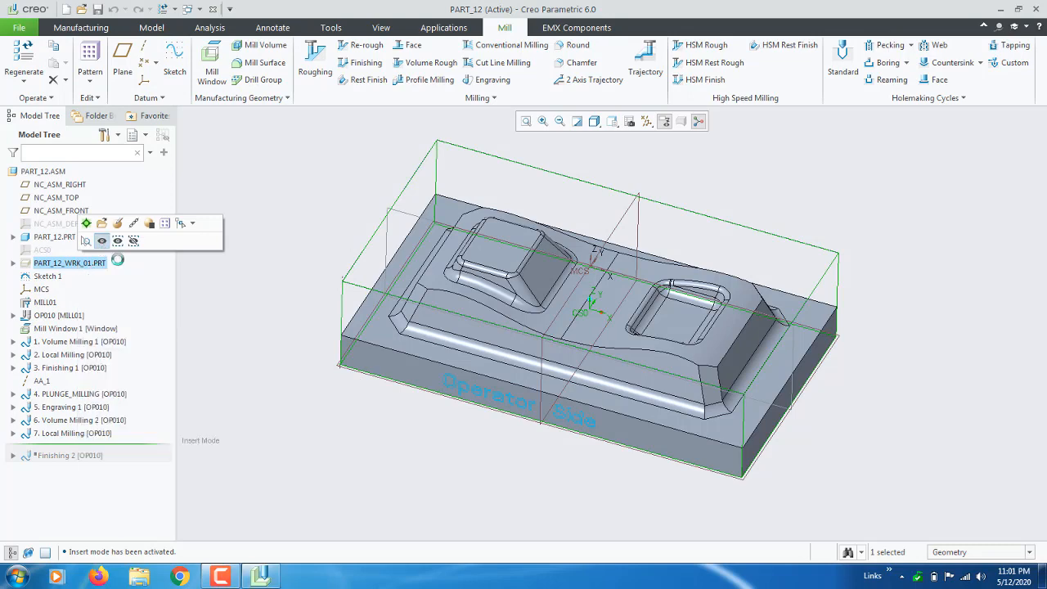
{"action": "left_click", "coordinate": [212, 61]}
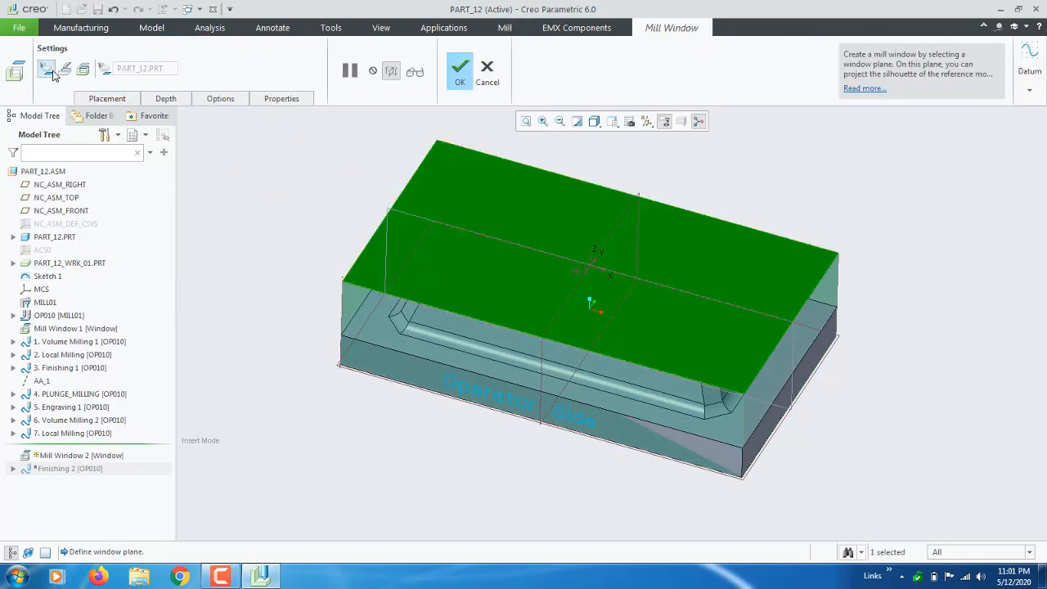
Sketch on the window plane with NC_ASM_TOP and NC_ASM_RIGHT as references.
{"action": "left_click", "coordinate": [104, 69]}
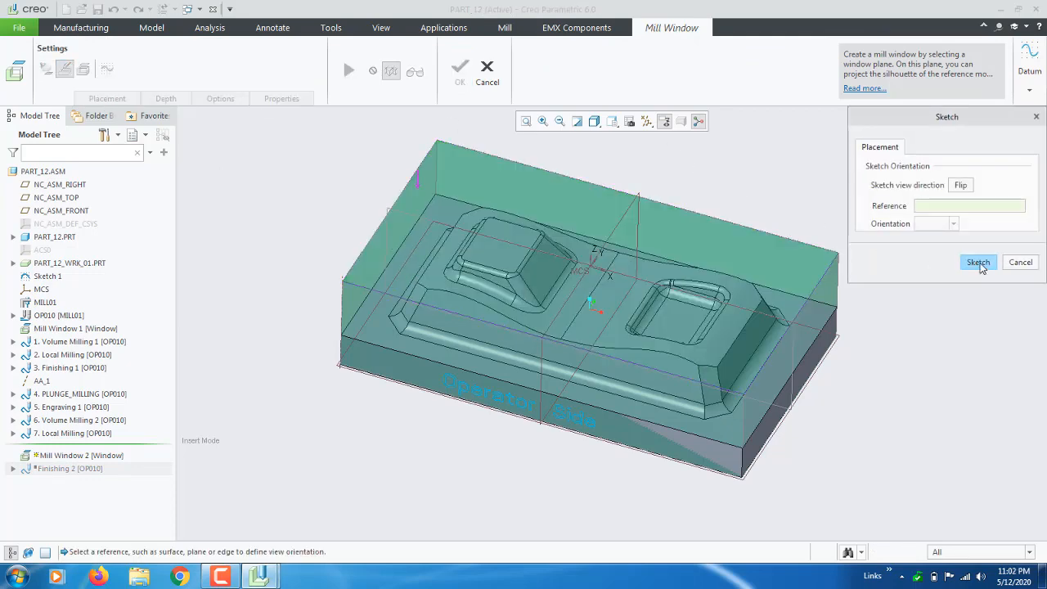
{"action": "left_click", "coordinate": [979, 263]}
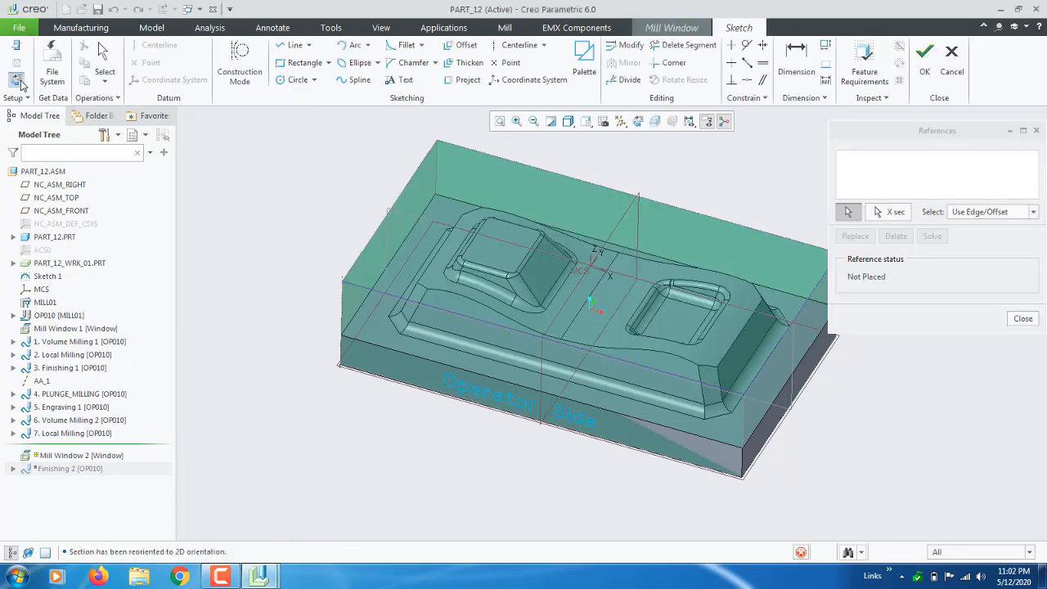
{"action": "left_click", "coordinate": [18, 80]}
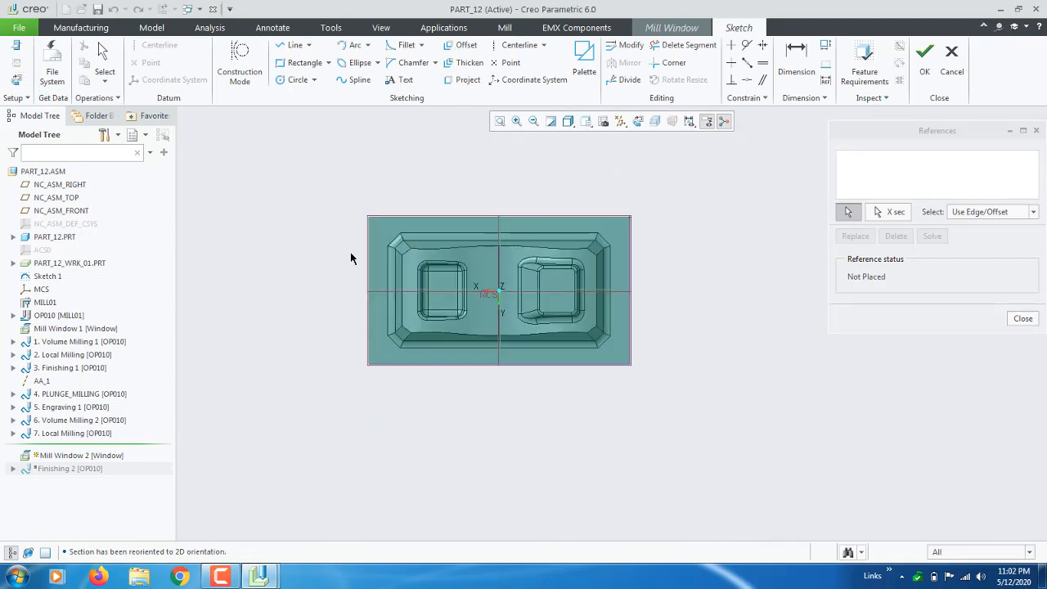
{"action": "left_click", "coordinate": [468, 82]}
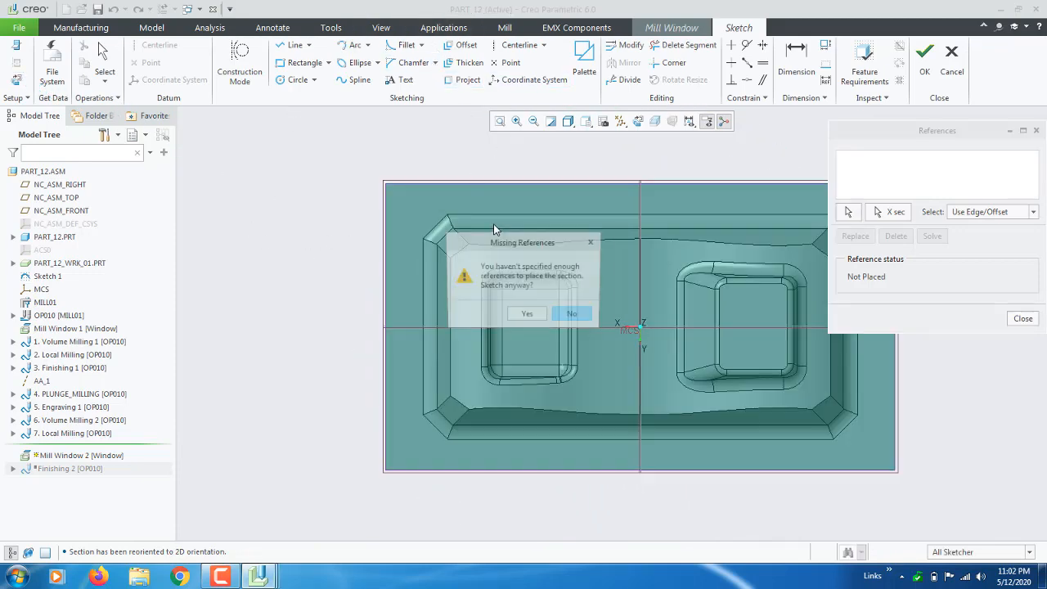
{"action": "left_click", "coordinate": [575, 317]}
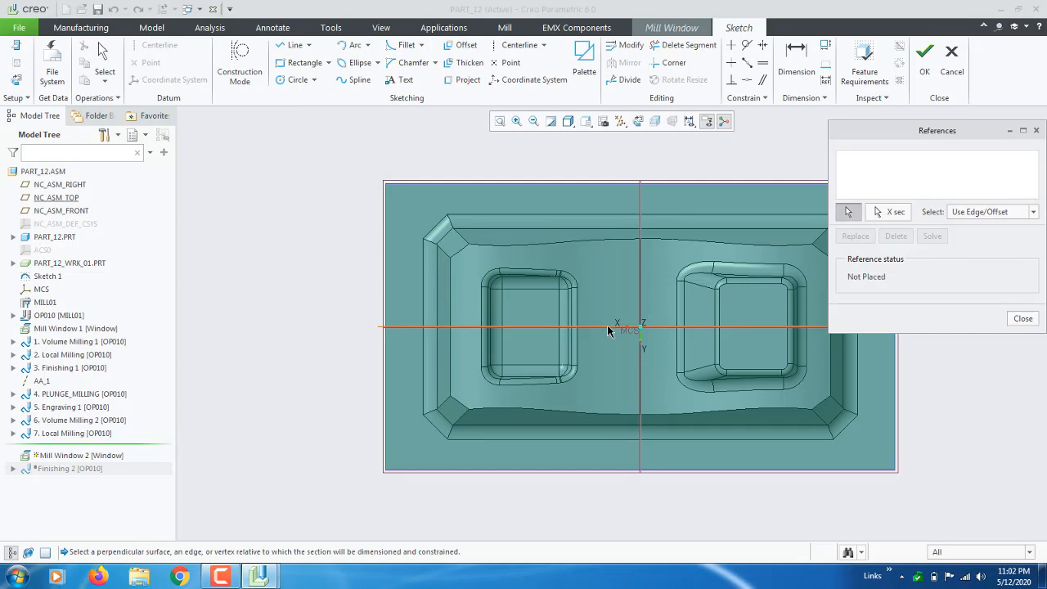
{"action": "left_click", "coordinate": [607, 327]}
{"action": "left_click", "coordinate": [641, 260]}
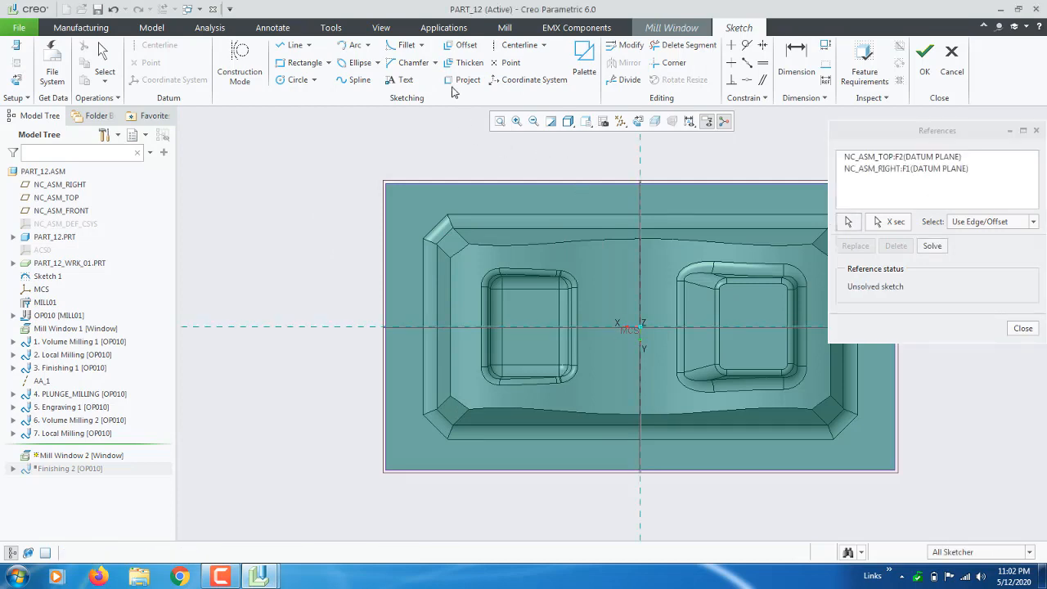
Project the part's top, left chamfered and bottom edges into a closed outline and finish.
{"action": "left_click", "coordinate": [515, 220]}
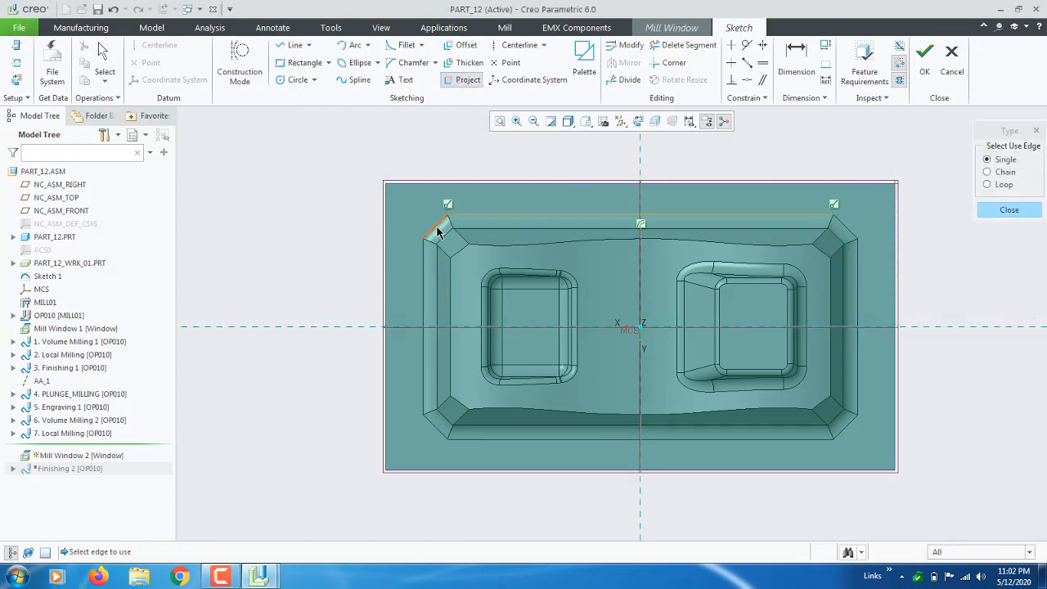
{"action": "left_click", "coordinate": [423, 272]}
{"action": "scroll", "coordinate": [343, 346], "scroll_direction": "up", "scroll_amount": 5}
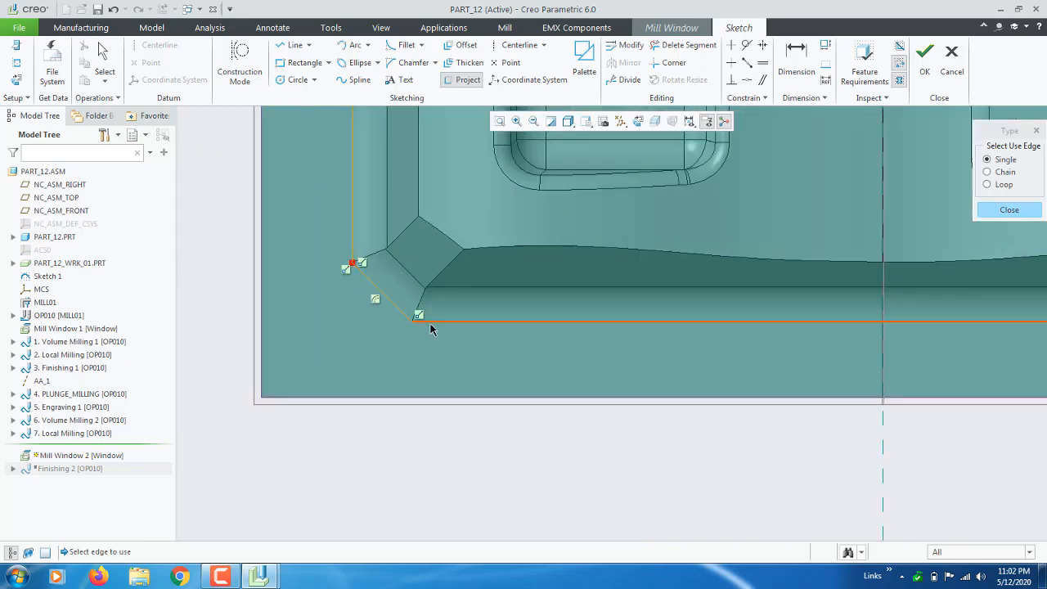
{"action": "left_click", "coordinate": [430, 321]}
{"action": "scroll", "coordinate": [280, 363], "scroll_direction": "down", "scroll_amount": 3}
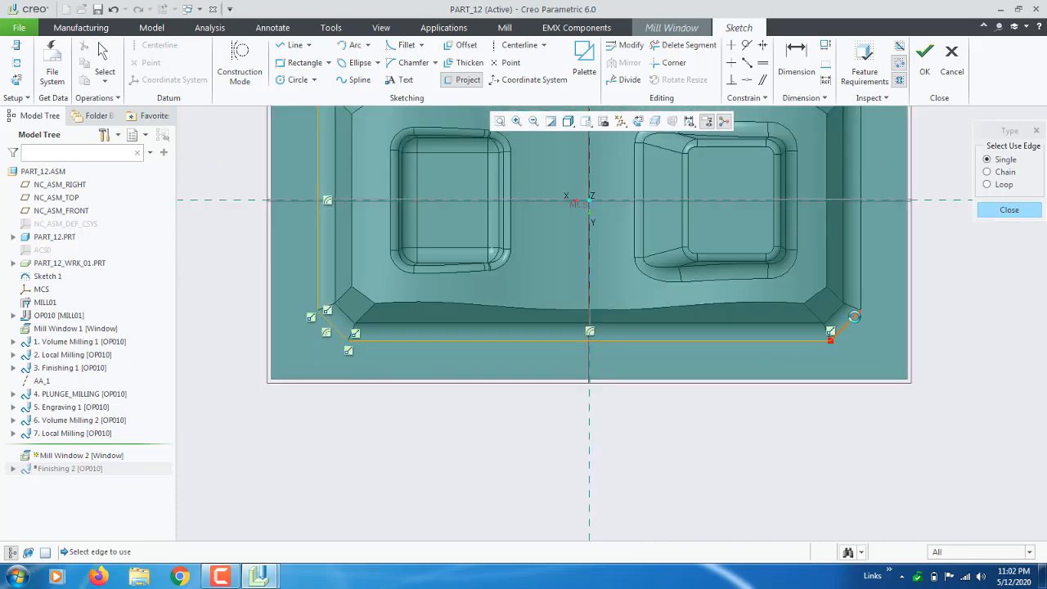
{"action": "scroll", "coordinate": [776, 392], "scroll_direction": "down", "scroll_amount": 3}
{"action": "scroll", "coordinate": [822, 238], "scroll_direction": "up", "scroll_amount": 2}
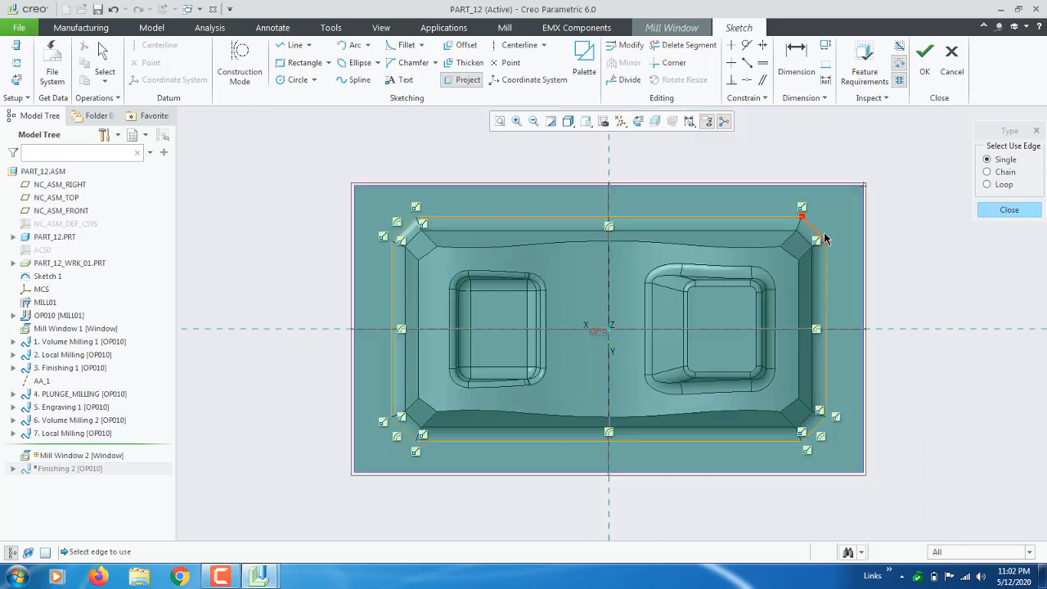
{"action": "middle_click", "coordinate": [920, 243]}
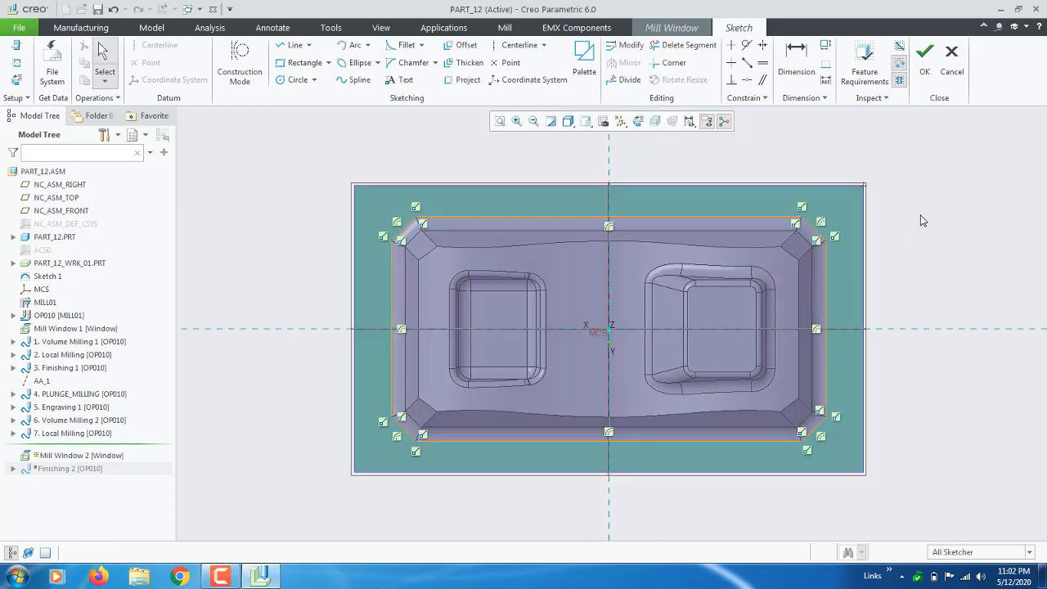
{"action": "left_click", "coordinate": [924, 53]}
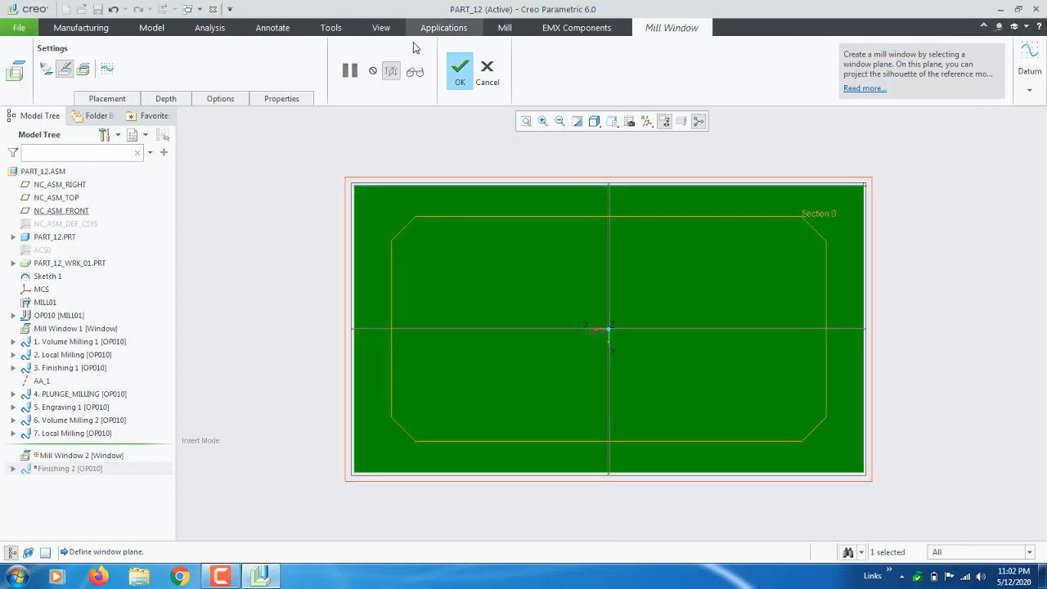
Confirm Mill Window 2, then hide PART_12_WRK_01 and Mill Window 1 in the model tree.
{"action": "left_click", "coordinate": [459, 72]}
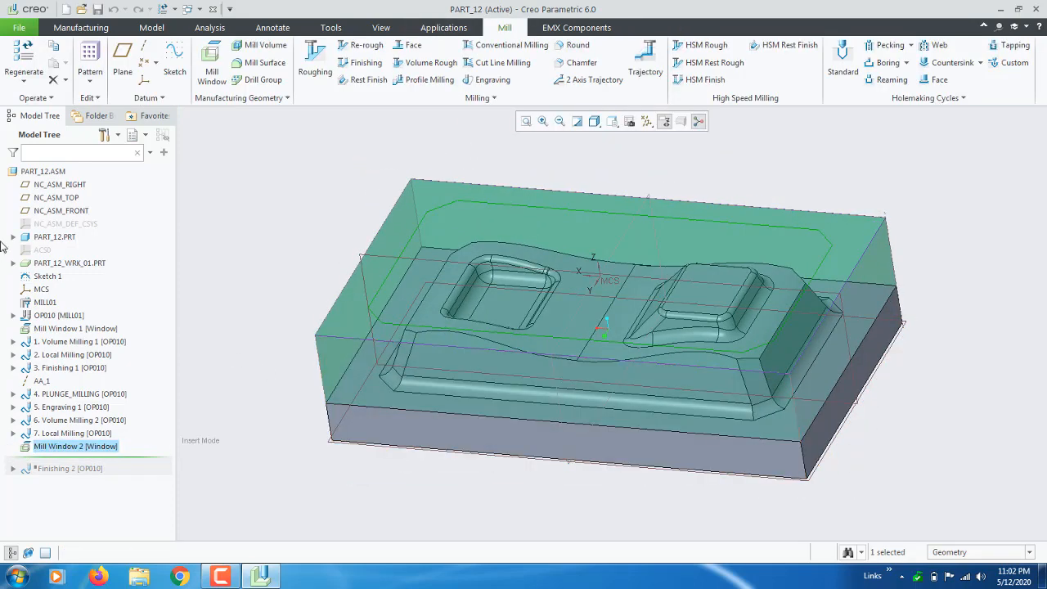
{"action": "right_click", "coordinate": [39, 265]}
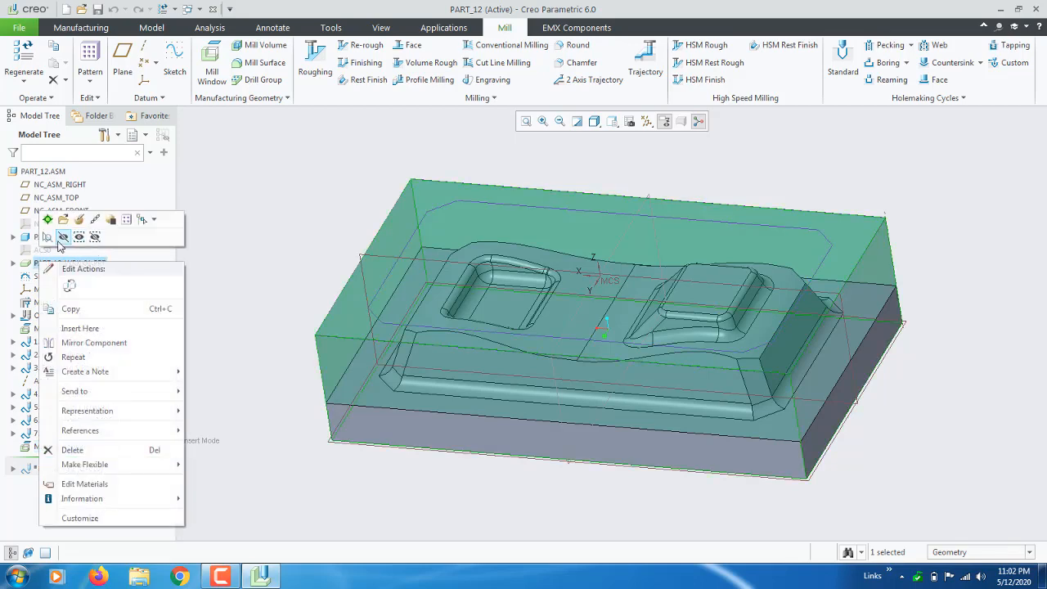
{"action": "left_click", "coordinate": [63, 240]}
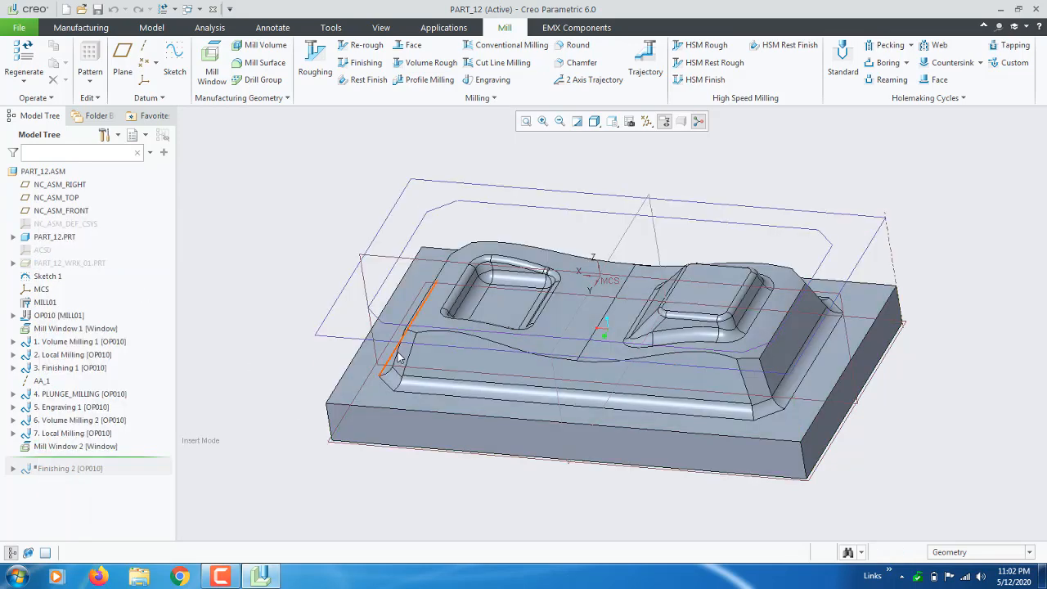
{"action": "right_click", "coordinate": [47, 329]}
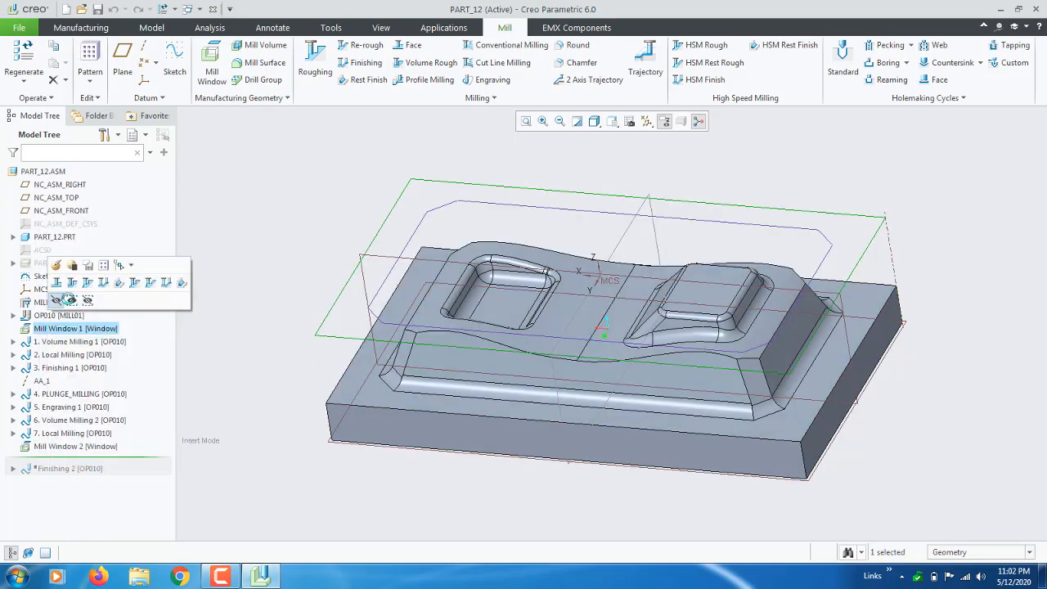
{"action": "left_click", "coordinate": [58, 298]}
{"action": "mouse_move", "coordinate": [507, 266]}
{"action": "middle_mouse_down"}
{"action": "mouse_move", "coordinate": [523, 264]}
{"action": "mouse_move", "coordinate": [489, 262]}
{"action": "mouse_move", "coordinate": [496, 266]}
{"action": "middle_mouse_up"}
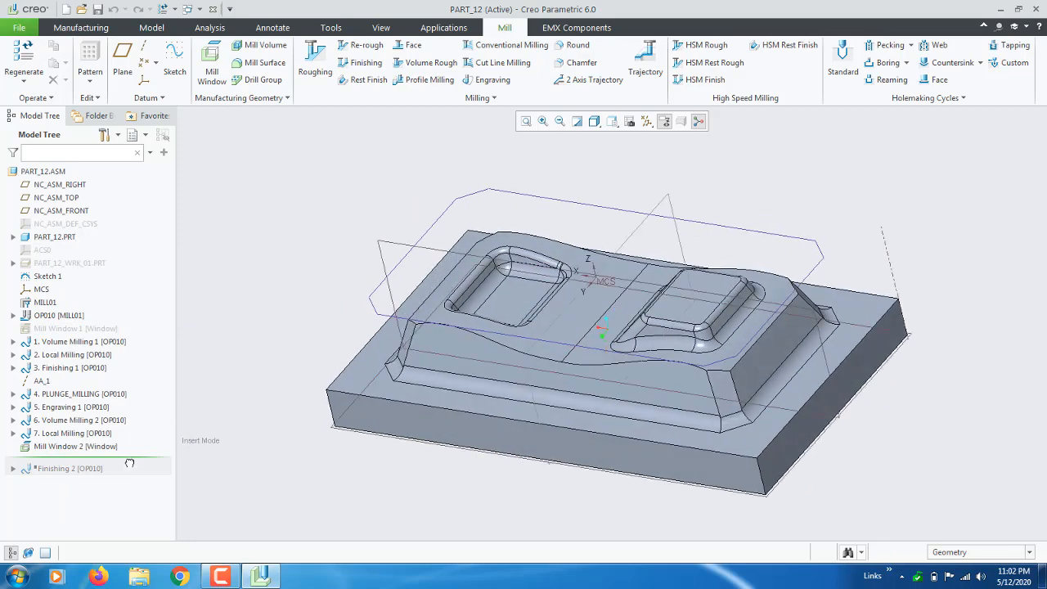
Move the insertion marker below Finishing 2 and edit its definition.
{"action": "left_click_drag", "start_coordinate": [129, 464], "coordinate": [123, 481]}
{"action": "right_click", "coordinate": [81, 459]}
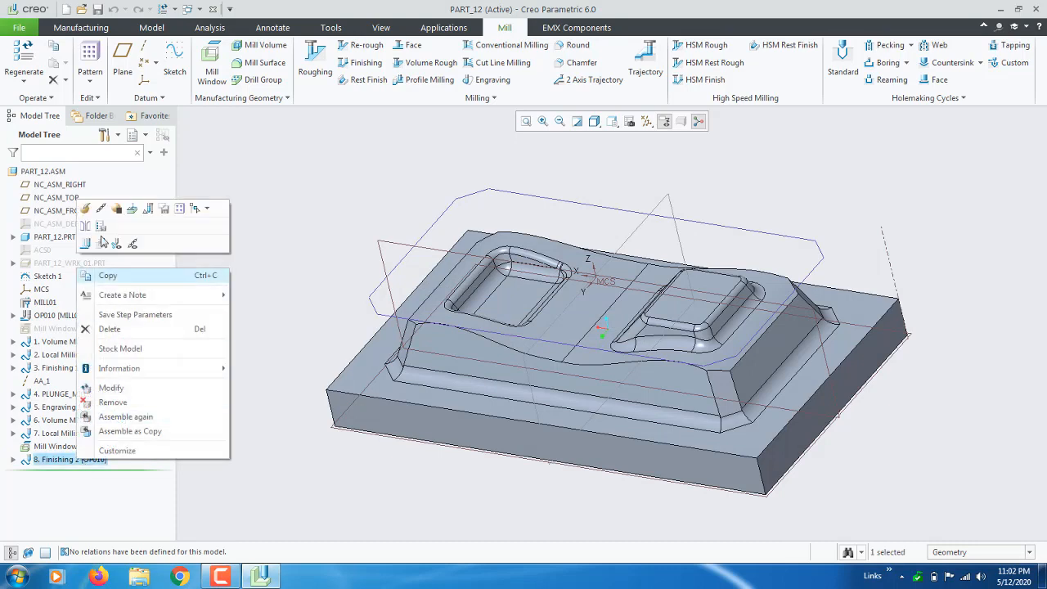
{"action": "left_click", "coordinate": [100, 208]}
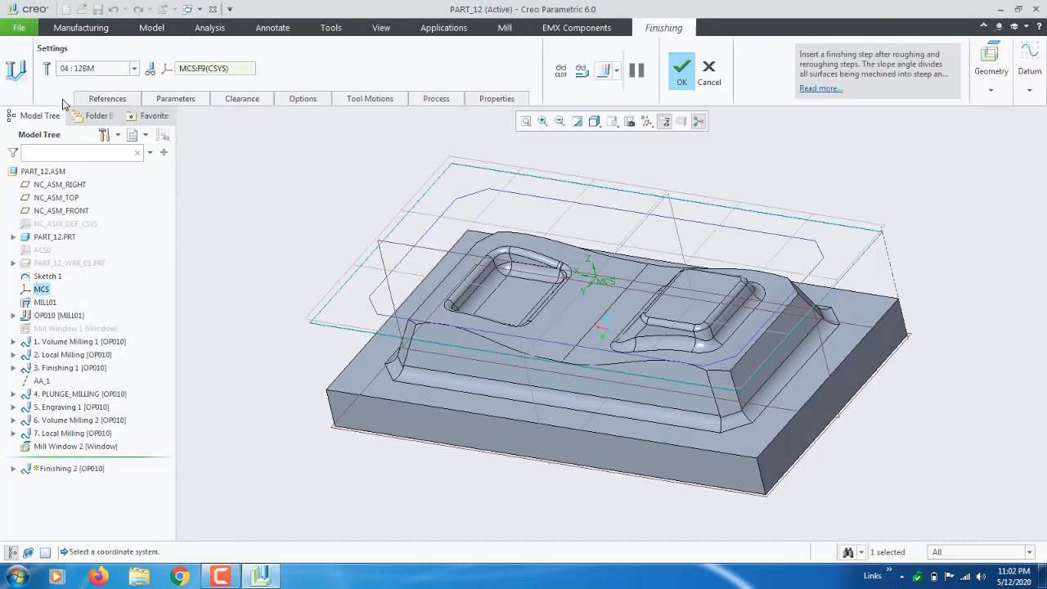
Replace Mill Window 1 with Mill Window 2 as the reference and recompute the toolpath.
{"action": "left_click", "coordinate": [107, 98]}
{"action": "left_click", "coordinate": [115, 140]}
{"action": "right_click", "coordinate": [122, 141]}
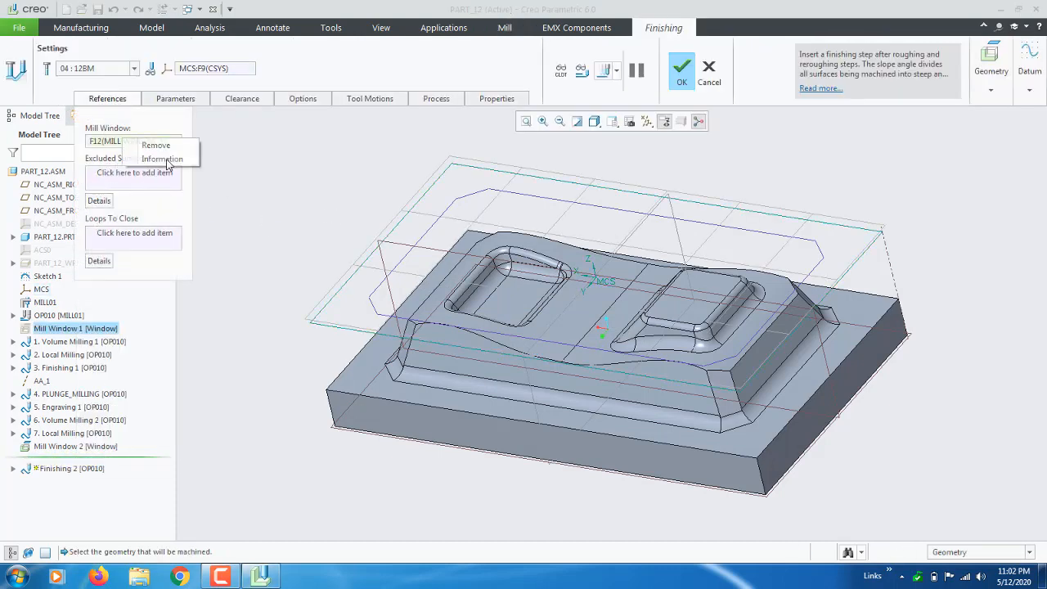
{"action": "left_click", "coordinate": [156, 146]}
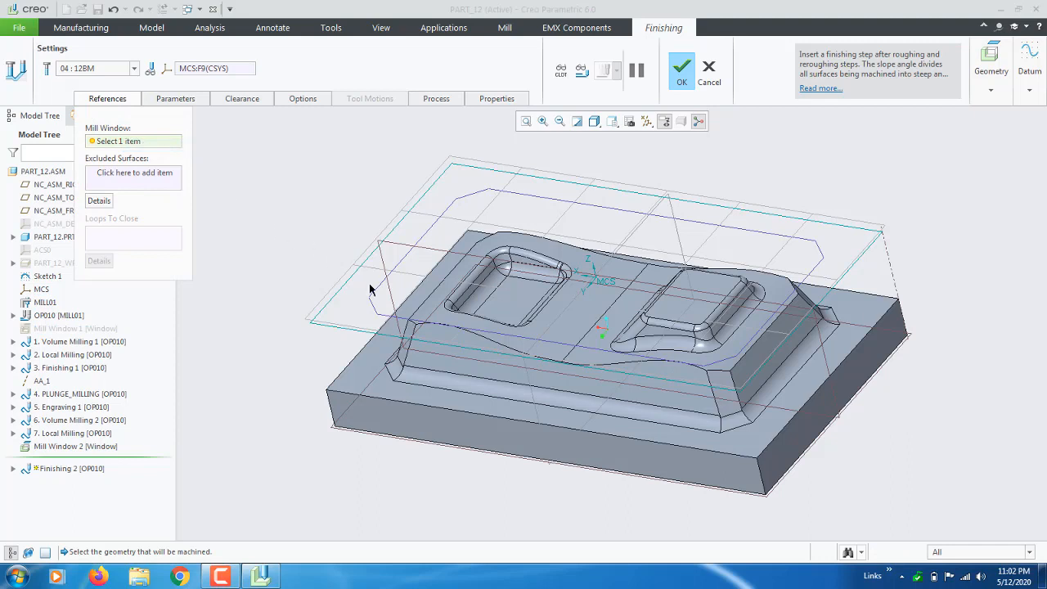
{"action": "left_click", "coordinate": [380, 317]}
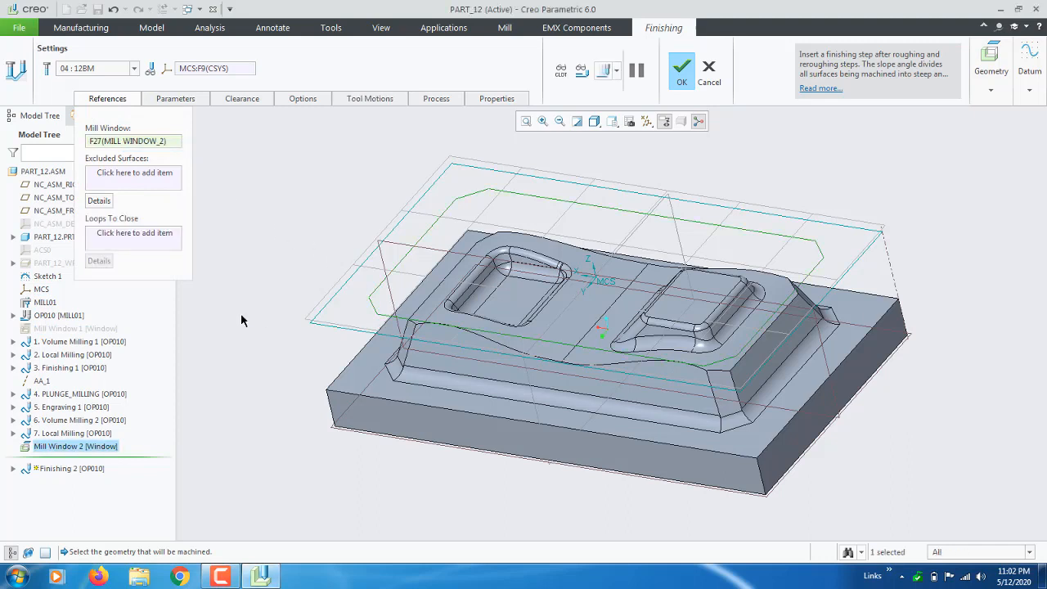
{"action": "left_click", "coordinate": [605, 71]}
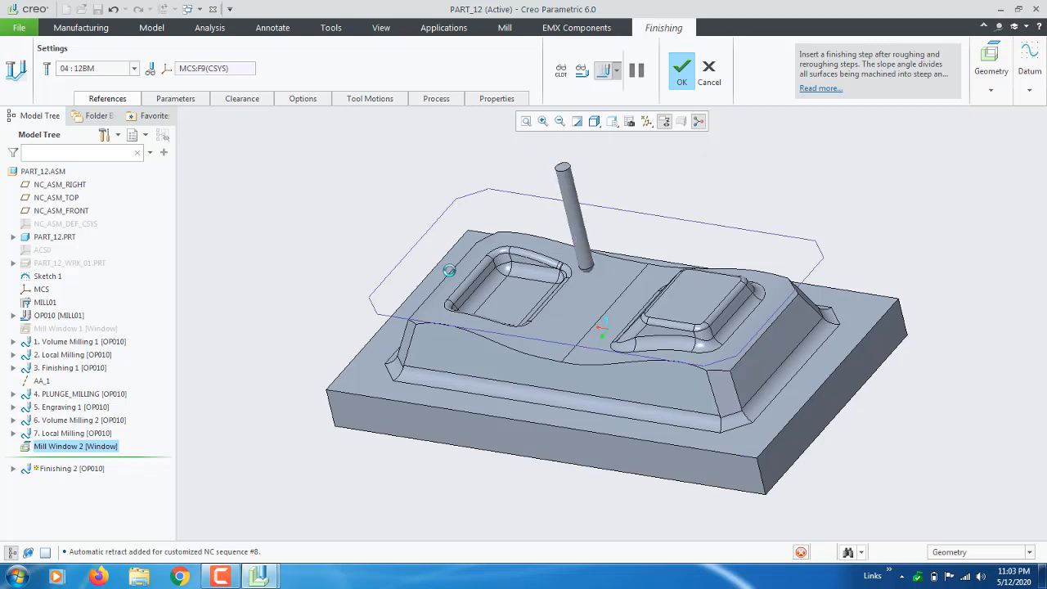
{"action": "scroll", "coordinate": [334, 258], "scroll_direction": "up", "scroll_amount": 2}
{"action": "scroll", "coordinate": [392, 282], "scroll_direction": "down", "scroll_amount": 5}
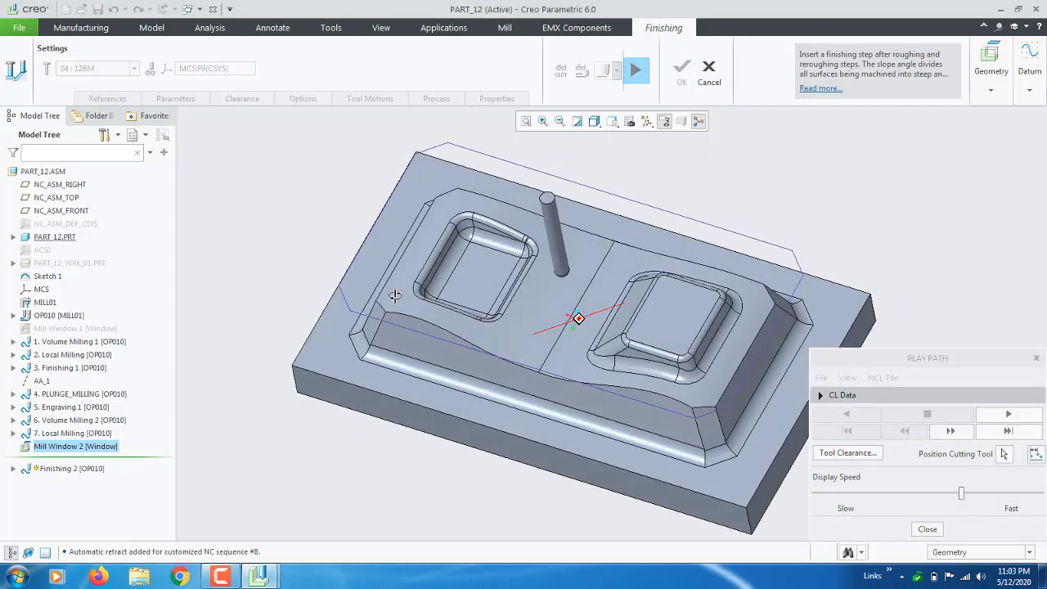
{"action": "left_click_drag", "start_coordinate": [965, 499], "coordinate": [814, 495]}
{"action": "left_click", "coordinate": [1008, 414]}
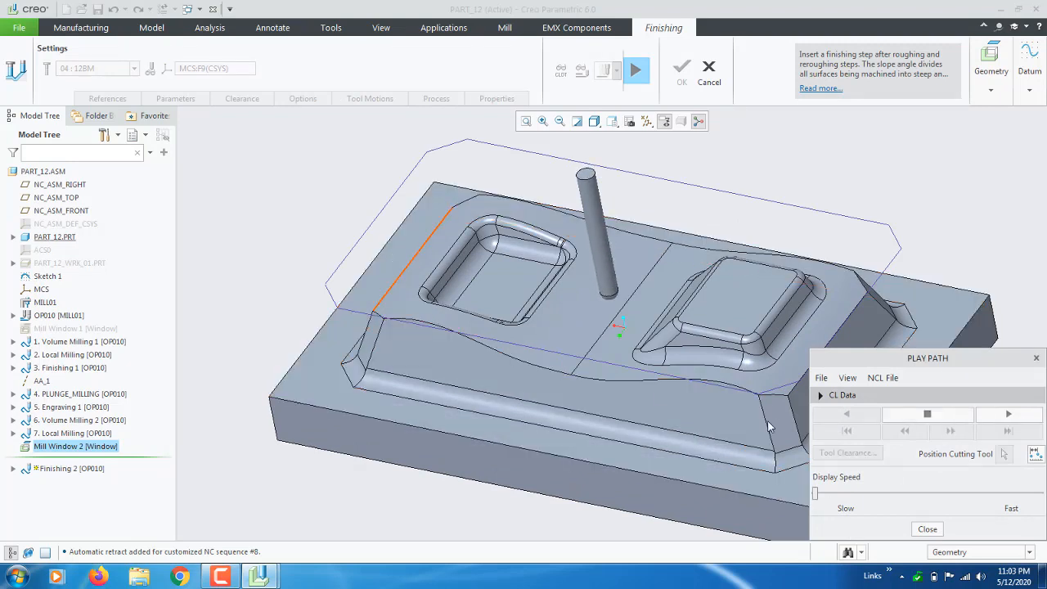
{"action": "mouse_move", "coordinate": [815, 493]}
{"action": "left_mouse_down"}
{"action": "mouse_move", "coordinate": [968, 489]}
{"action": "mouse_move", "coordinate": [880, 492]}
{"action": "left_mouse_up"}
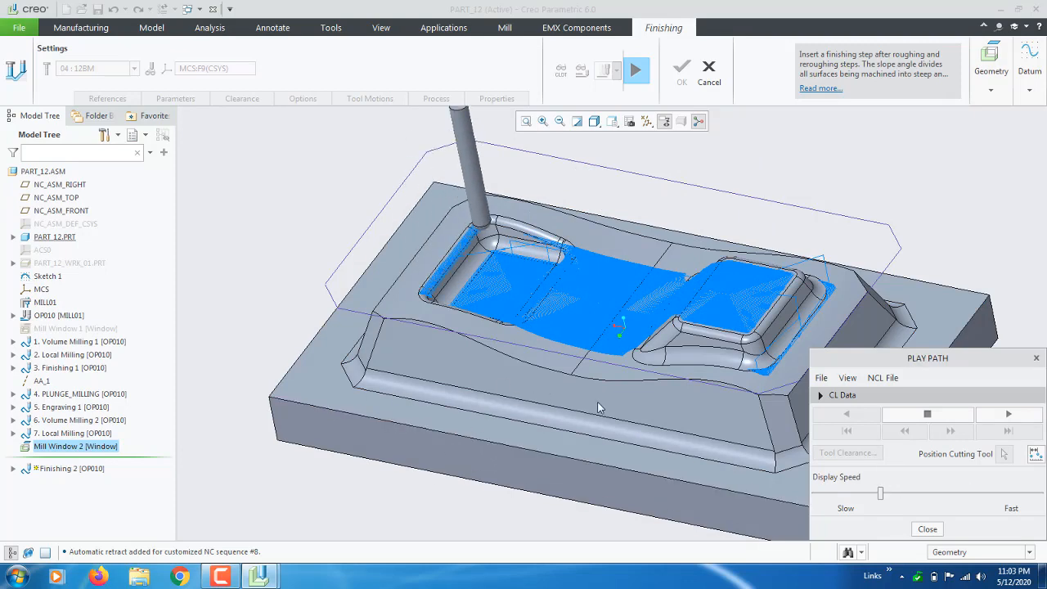
{"action": "left_click_drag", "start_coordinate": [881, 492], "coordinate": [966, 500]}
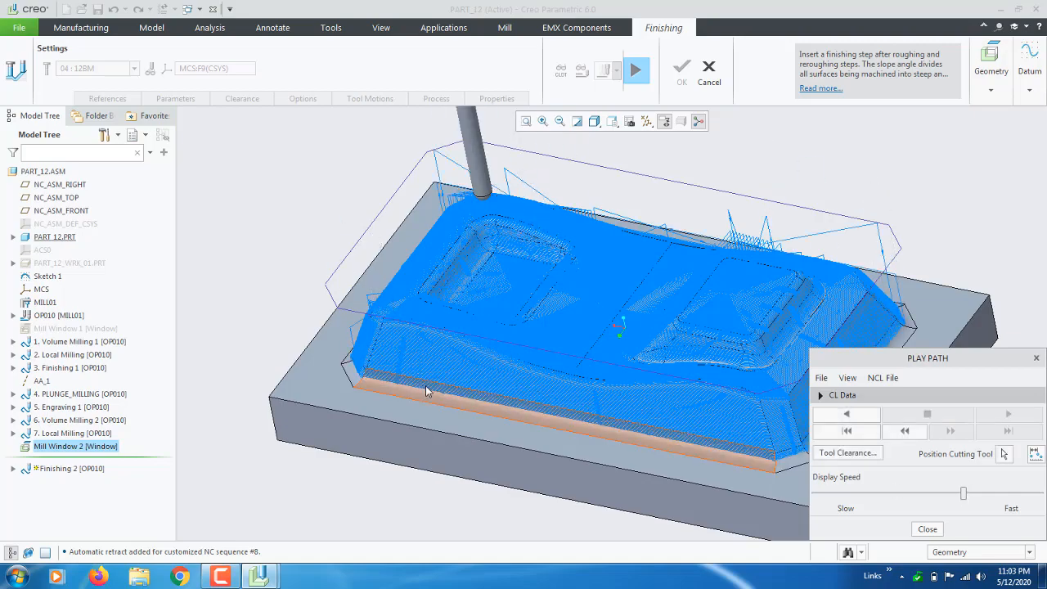
{"action": "middle_click_drag", "start_coordinate": [469, 391], "coordinate": [416, 397]}
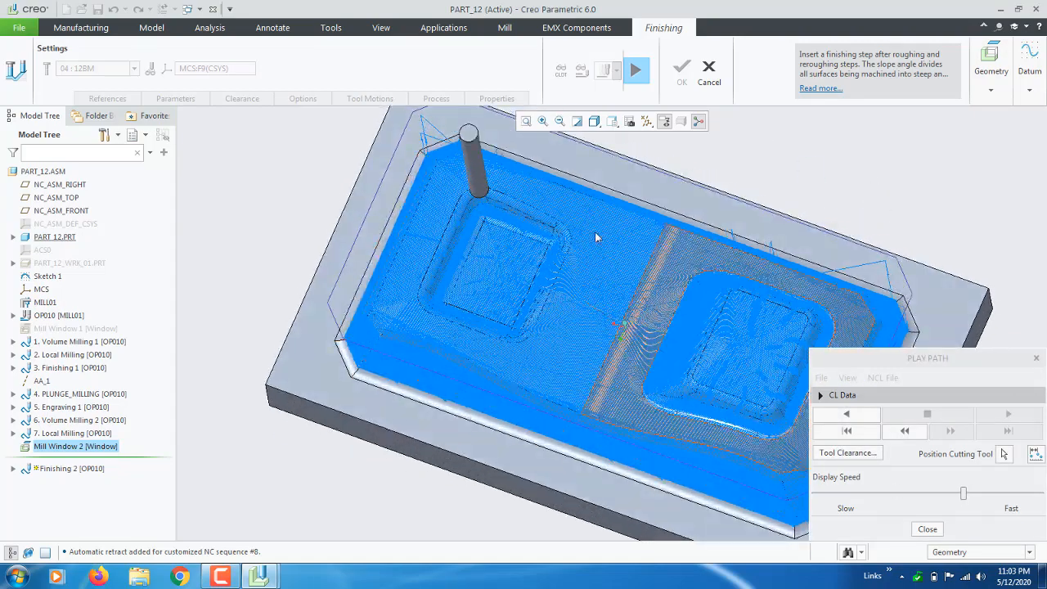
{"action": "scroll", "coordinate": [394, 216], "scroll_direction": "up", "scroll_amount": 4}
{"action": "mouse_move", "coordinate": [393, 216]}
{"action": "middle_mouse_down"}
{"action": "mouse_move", "coordinate": [374, 197]}
{"action": "mouse_move", "coordinate": [394, 203]}
{"action": "middle_mouse_up"}
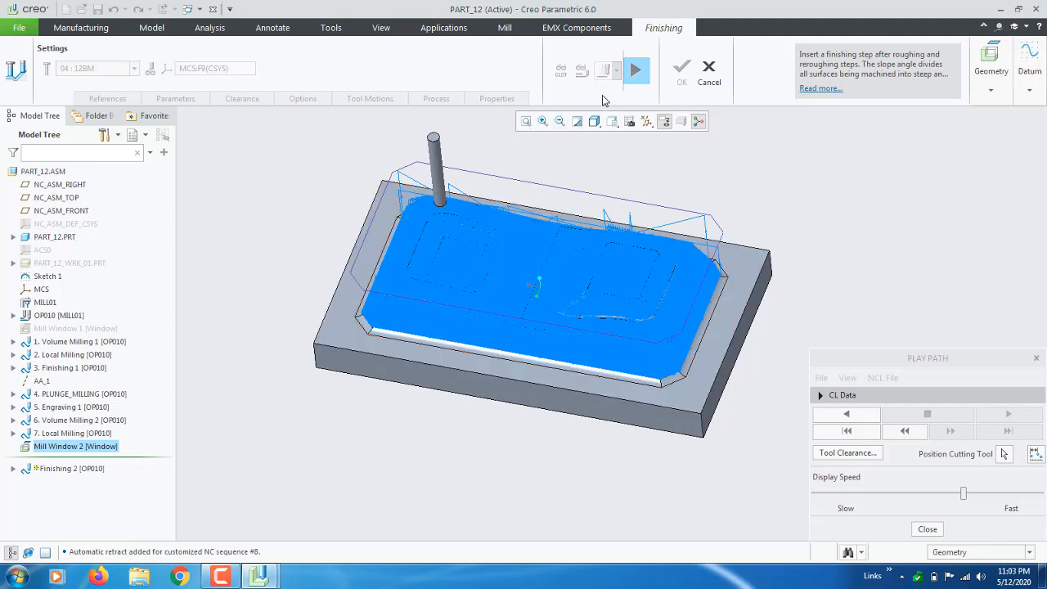
{"action": "left_click", "coordinate": [636, 72]}
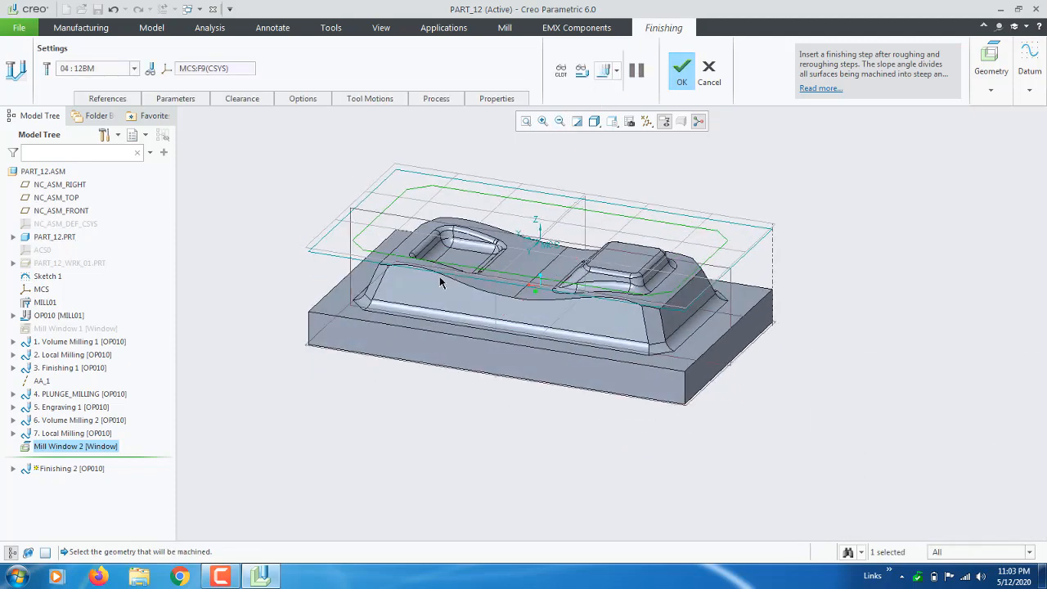
In References, replace Mill Window 2 with Mill Window 1 as the machining window.
{"action": "right_click", "coordinate": [113, 96]}
{"action": "left_click", "coordinate": [103, 99]}
{"action": "left_click", "coordinate": [102, 98]}
{"action": "right_click", "coordinate": [164, 142]}
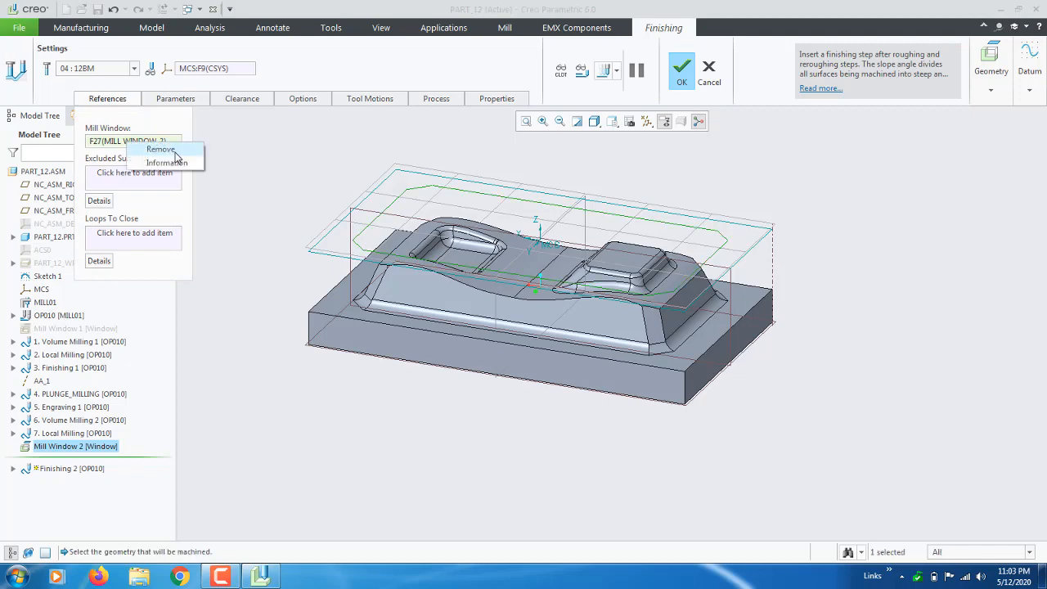
{"action": "left_click", "coordinate": [197, 149]}
{"action": "left_click", "coordinate": [51, 328]}
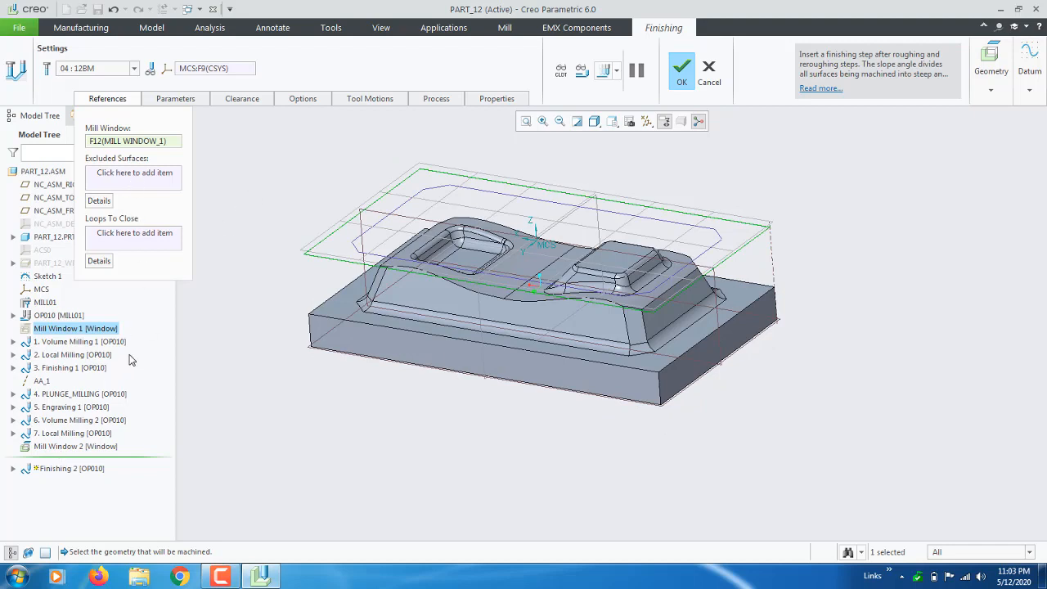
Hide the Mill Window 2 volume from the Model Tree.
{"action": "left_click", "coordinate": [115, 100]}
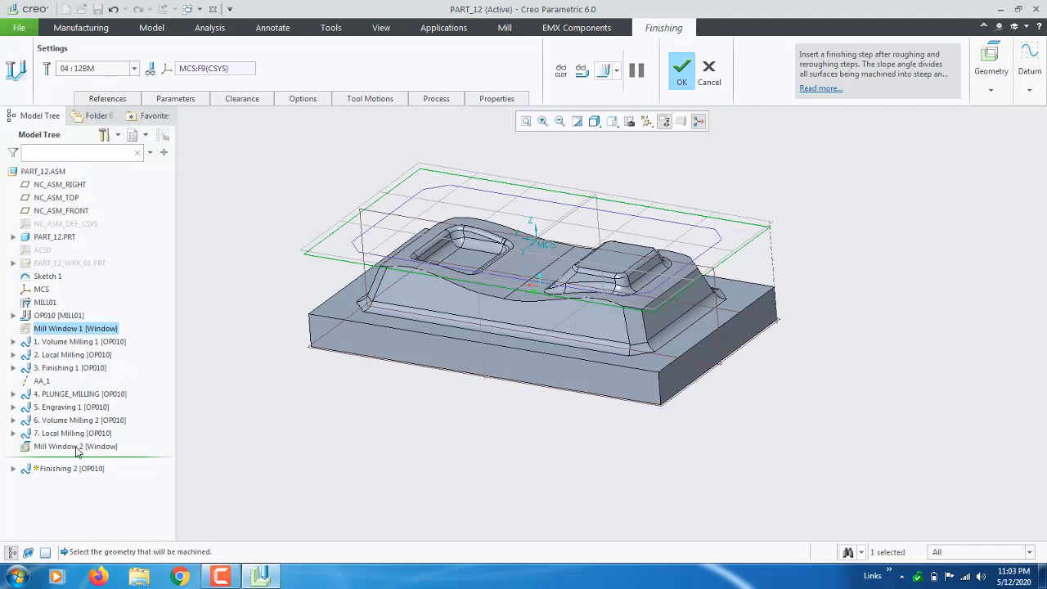
{"action": "left_click", "coordinate": [78, 447]}
{"action": "right_click", "coordinate": [86, 447]}
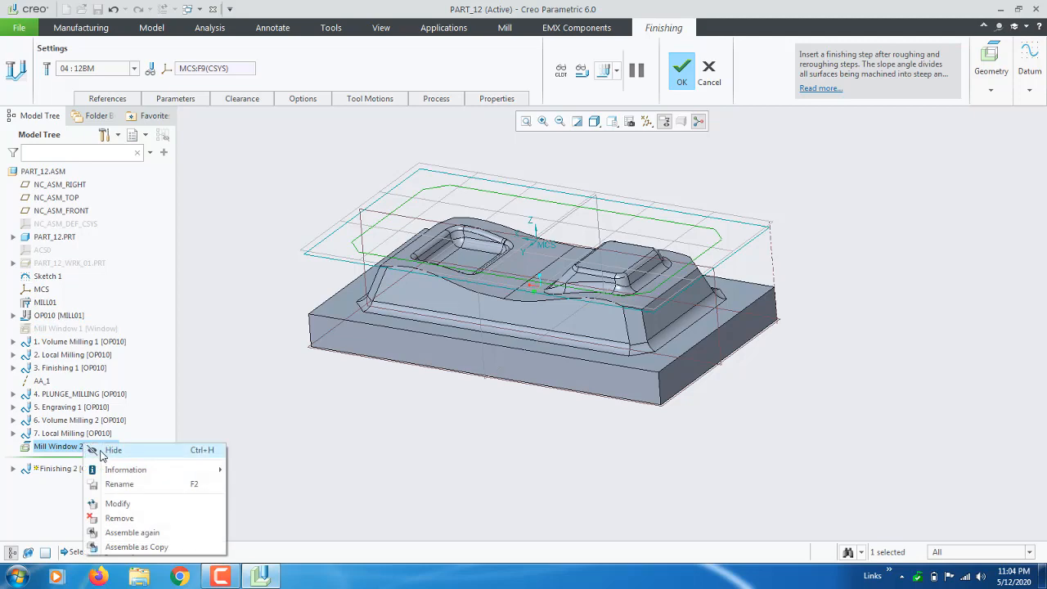
{"action": "left_click", "coordinate": [101, 450]}
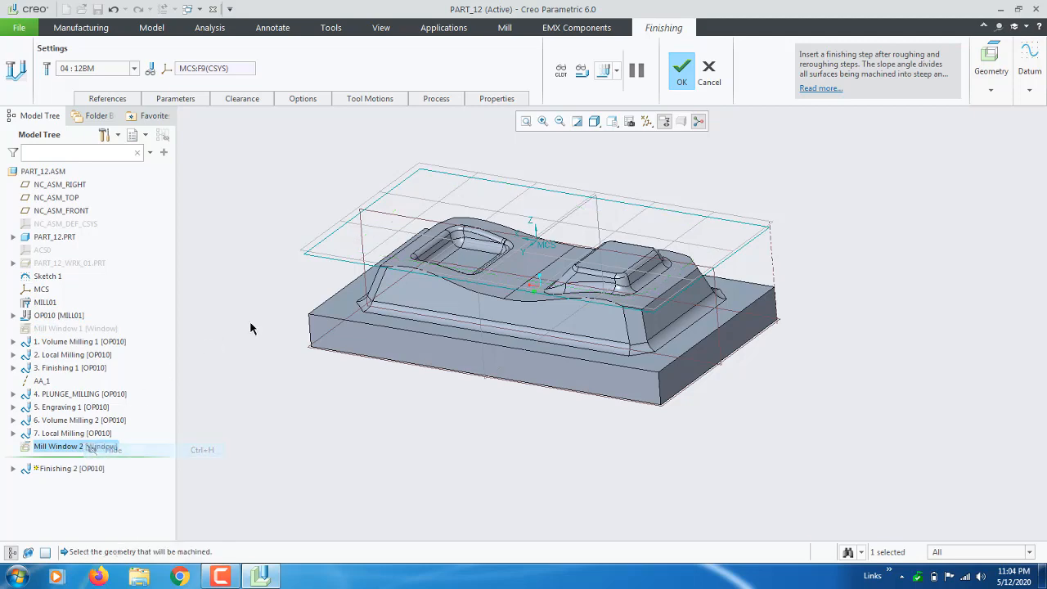
Re-select Mill Window 1 in place of Mill Window 2 and check it on the part.
{"action": "left_click", "coordinate": [137, 99]}
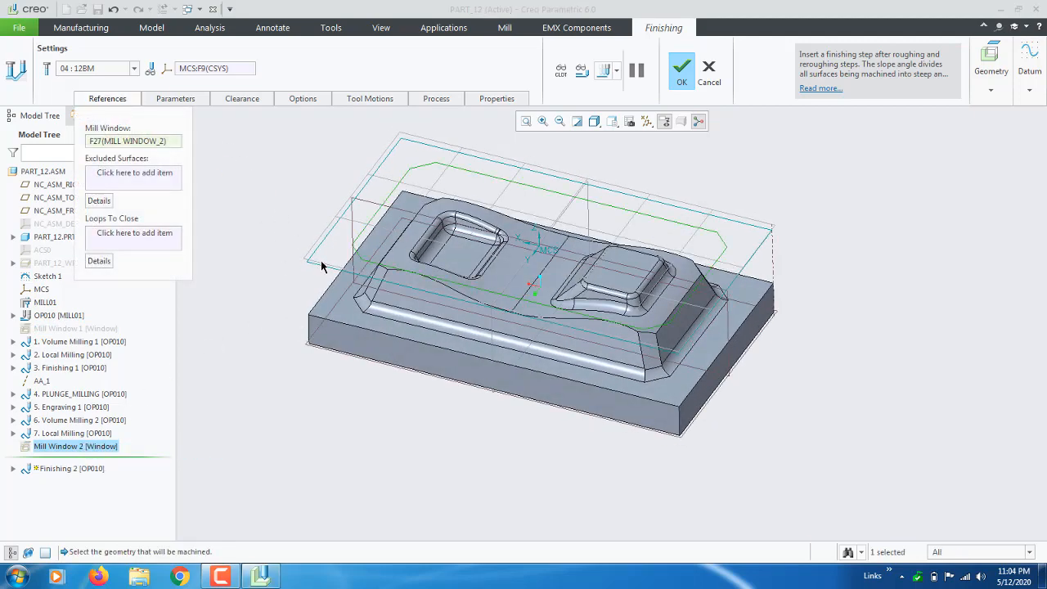
{"action": "right_click", "coordinate": [121, 144]}
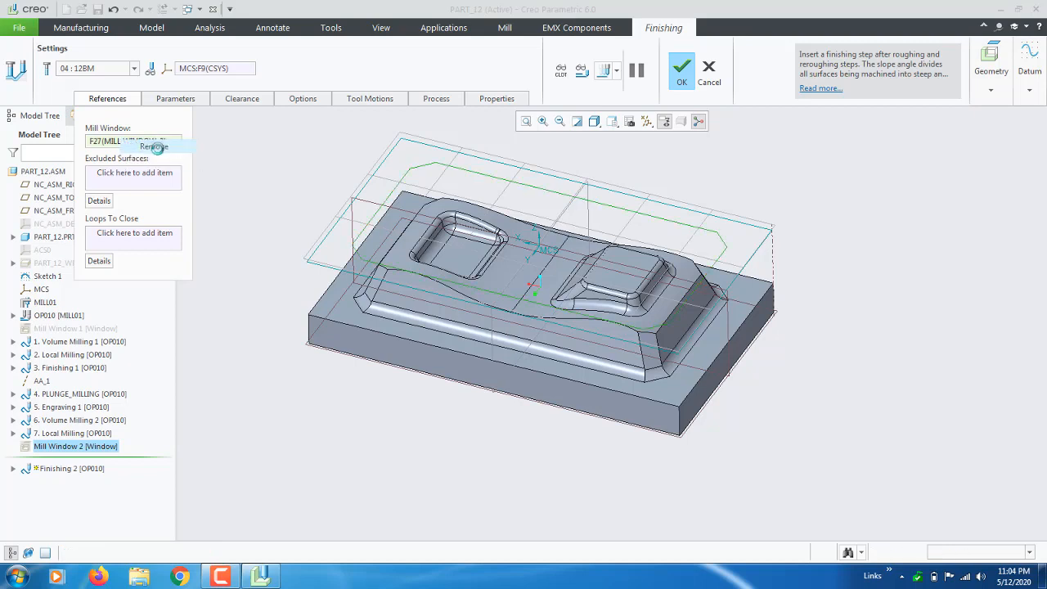
{"action": "left_click", "coordinate": [136, 145]}
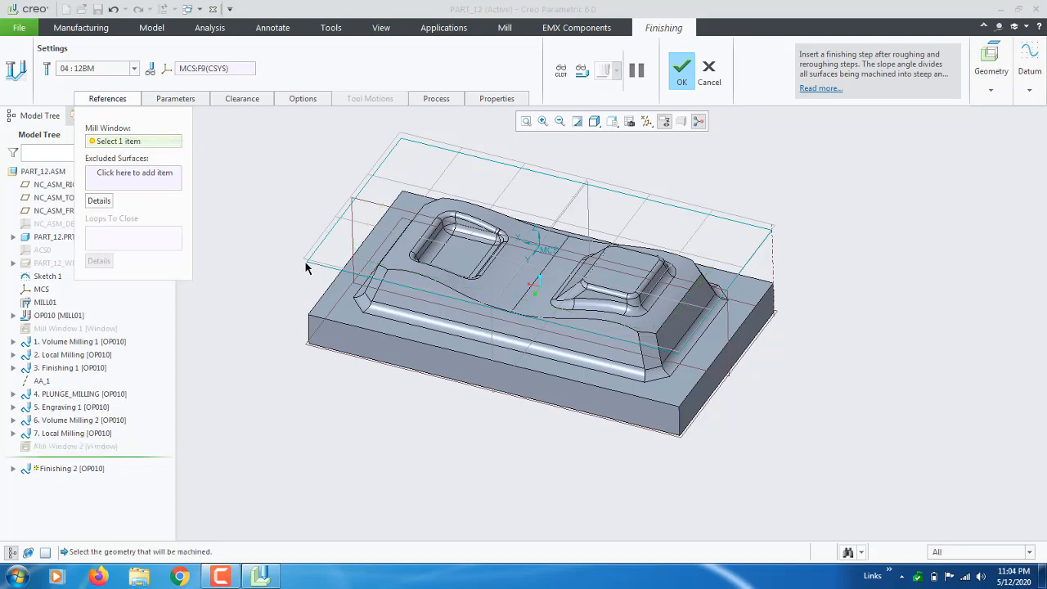
{"action": "left_click", "coordinate": [104, 328]}
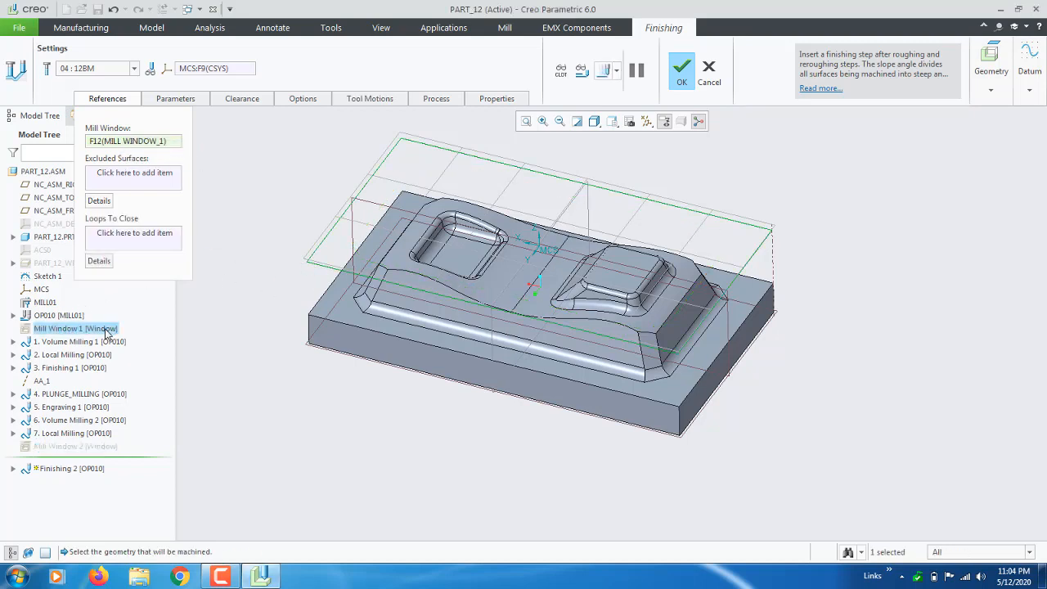
{"action": "mouse_move", "coordinate": [292, 295]}
{"action": "middle_mouse_down"}
{"action": "mouse_move", "coordinate": [273, 283]}
{"action": "mouse_move", "coordinate": [290, 286]}
{"action": "middle_mouse_up"}
{"action": "scroll", "coordinate": [290, 287], "scroll_direction": "up", "scroll_amount": 5}
{"action": "scroll", "coordinate": [338, 311], "scroll_direction": "down", "scroll_amount": 5}
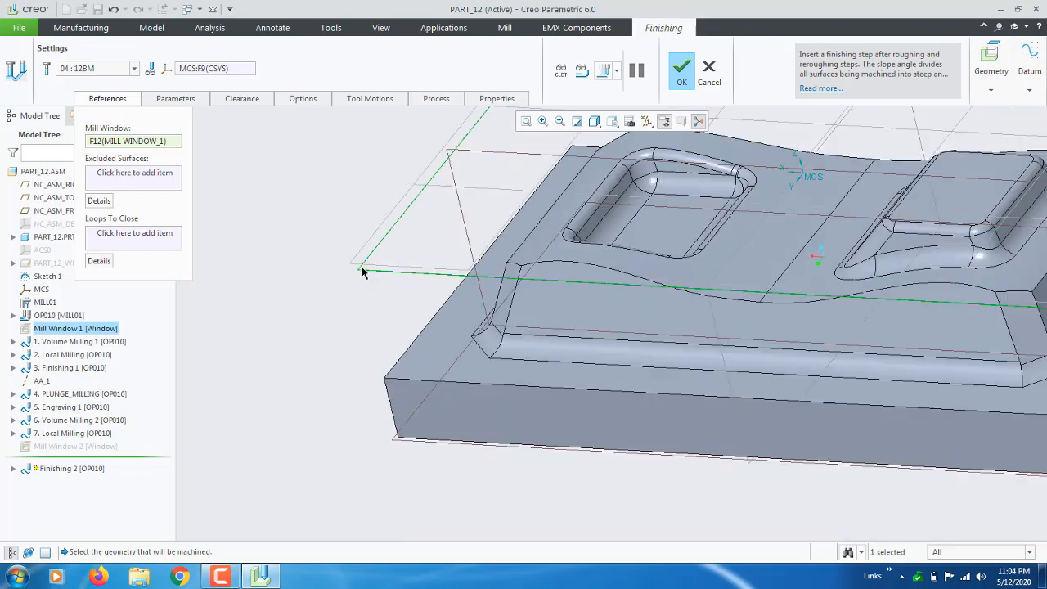
Exclude the base block's flat top face from machining, then preview the recomputed toolpath.
{"action": "left_click", "coordinate": [136, 174]}
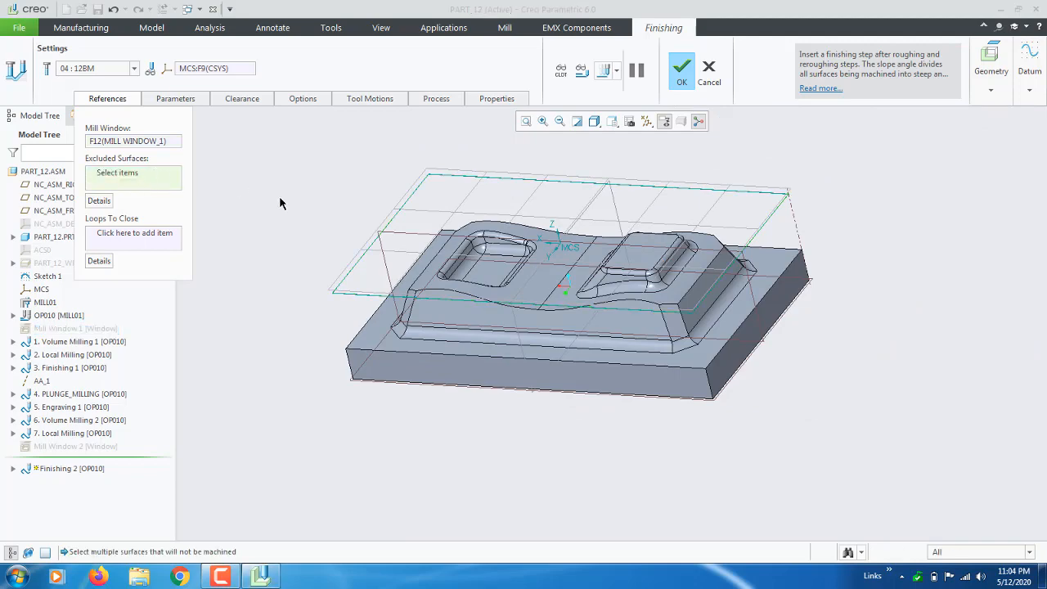
{"action": "middle_click_drag", "start_coordinate": [444, 234], "coordinate": [440, 268]}
{"action": "scroll", "coordinate": [401, 299], "scroll_direction": "up", "scroll_amount": 3}
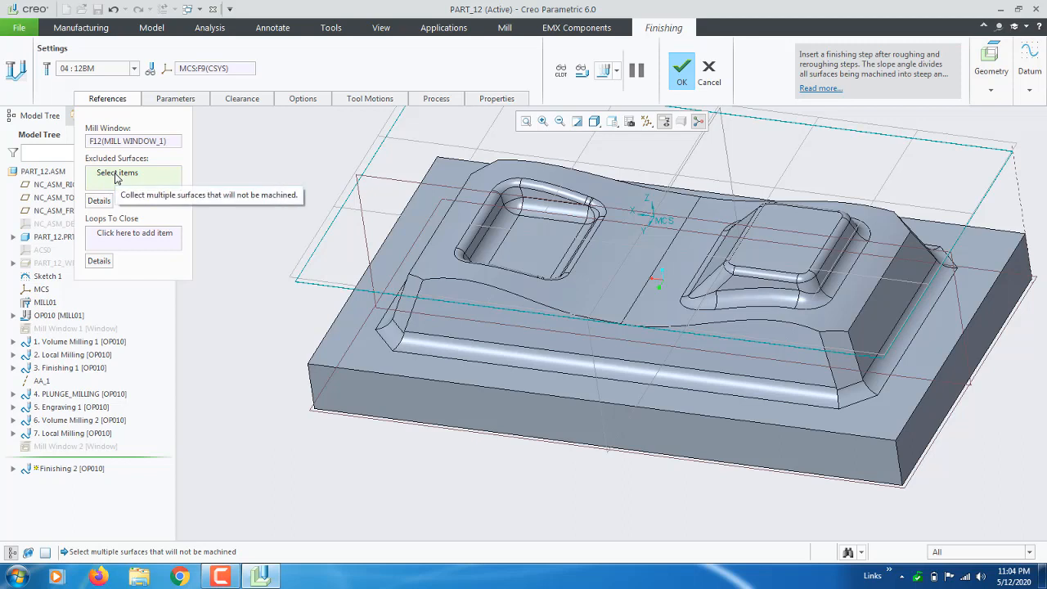
{"action": "left_click", "coordinate": [116, 175]}
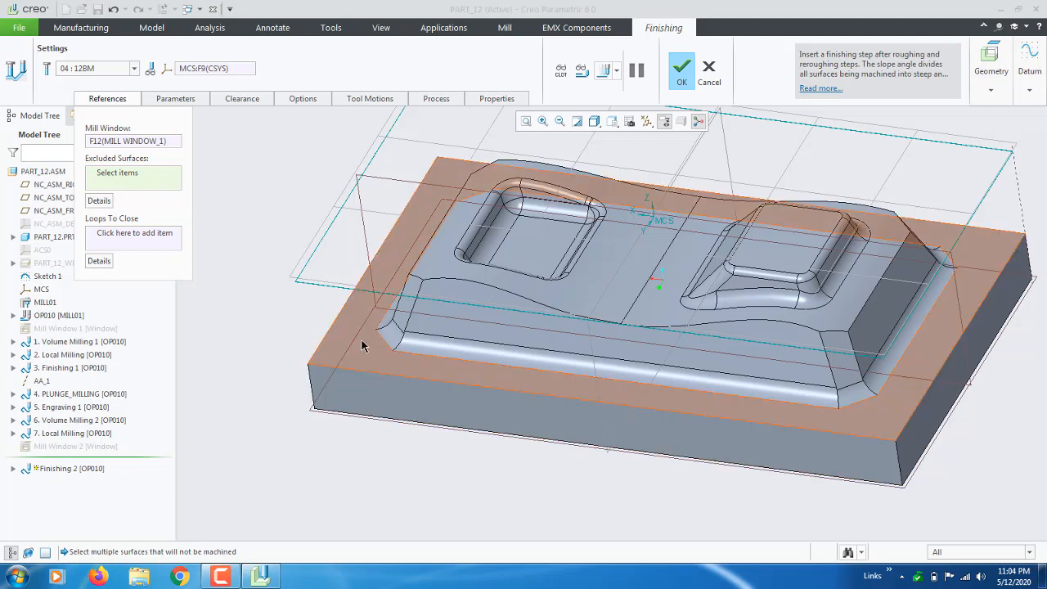
{"action": "left_click", "coordinate": [371, 373]}
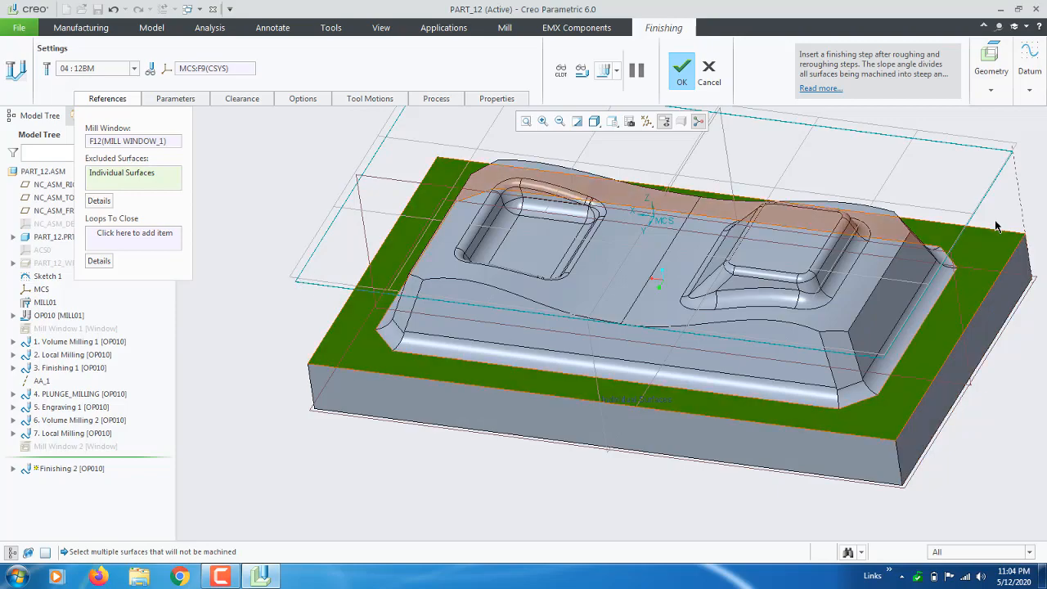
{"action": "middle_click_drag", "start_coordinate": [449, 191], "coordinate": [420, 251]}
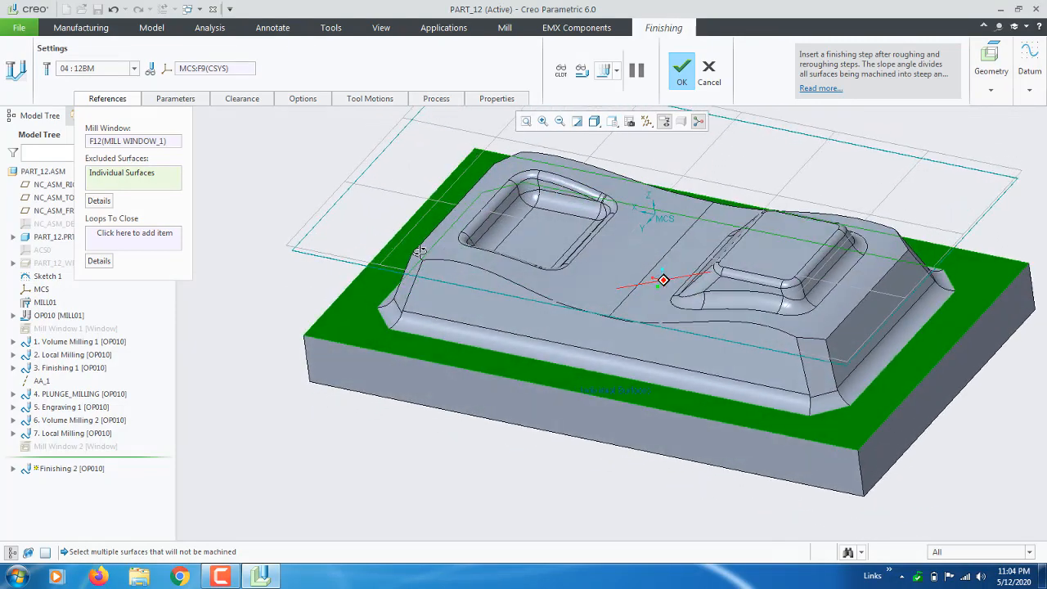
{"action": "left_click", "coordinate": [161, 177]}
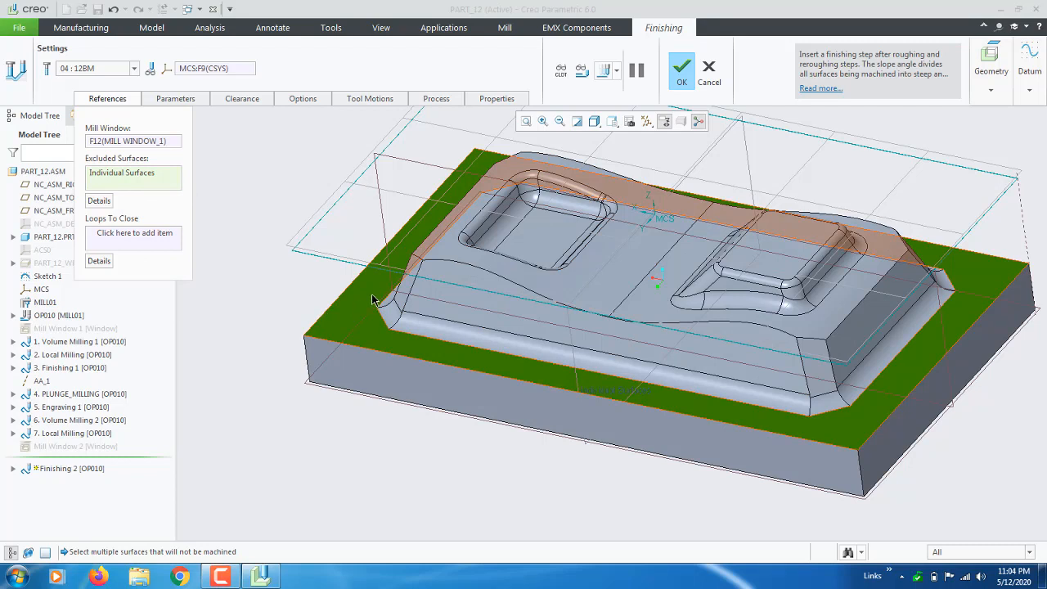
{"action": "left_click", "coordinate": [605, 70]}
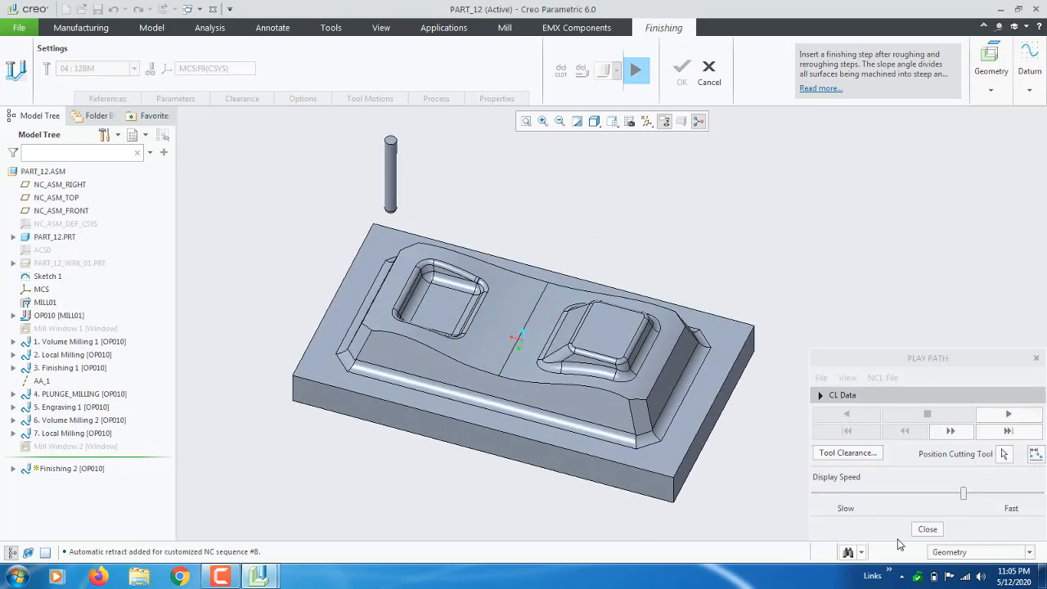
Play the combined-cuts toolpath from slow to near-fastest speed while orbiting, then close playback.
{"action": "left_click_drag", "start_coordinate": [964, 494], "coordinate": [788, 496]}
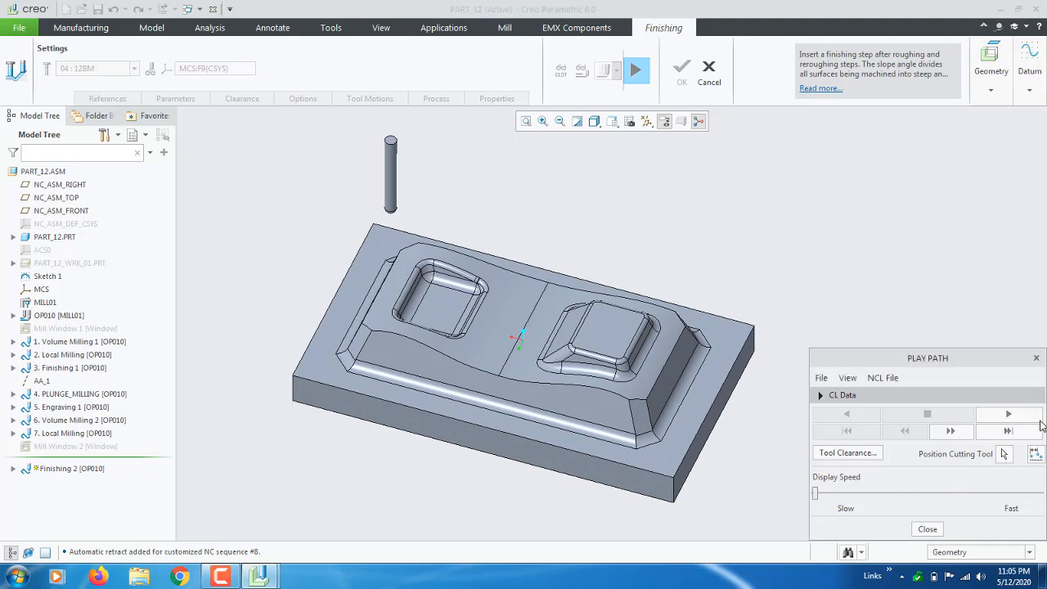
{"action": "left_click", "coordinate": [1014, 415]}
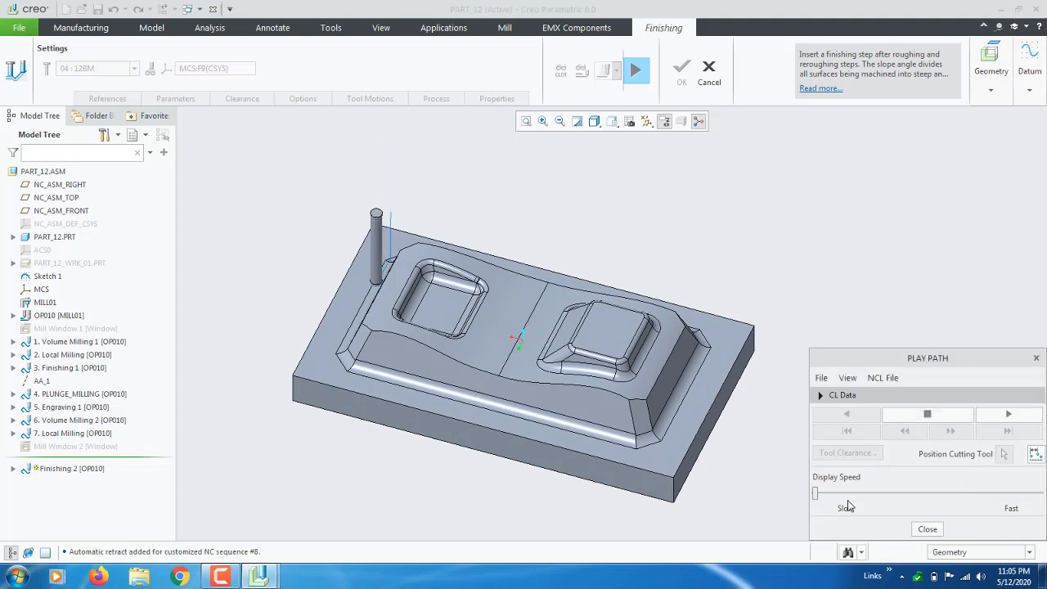
{"action": "left_click_drag", "start_coordinate": [816, 494], "coordinate": [931, 491]}
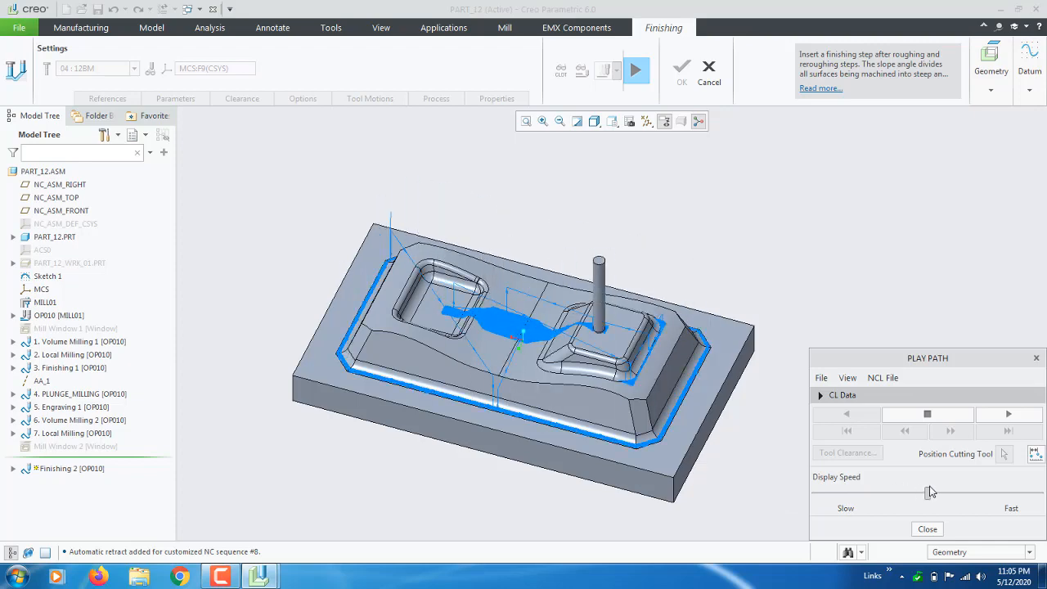
{"action": "scroll", "coordinate": [446, 403], "scroll_direction": "up", "scroll_amount": 5}
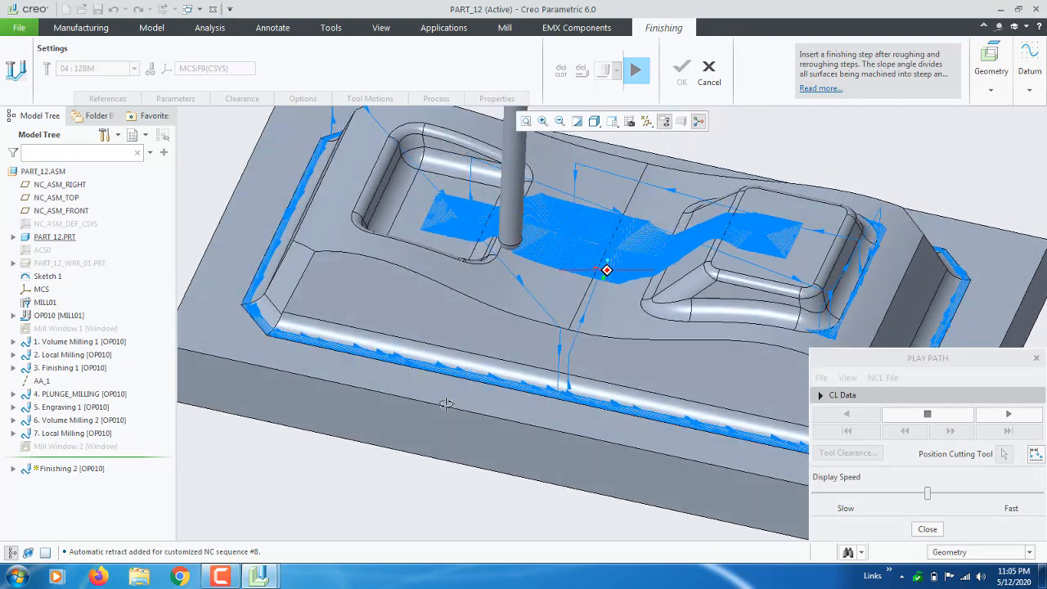
{"action": "scroll", "coordinate": [507, 410], "scroll_direction": "down", "scroll_amount": 3}
{"action": "mouse_move", "coordinate": [507, 410]}
{"action": "middle_mouse_down"}
{"action": "mouse_move", "coordinate": [512, 398]}
{"action": "mouse_move", "coordinate": [525, 405]}
{"action": "middle_mouse_up"}
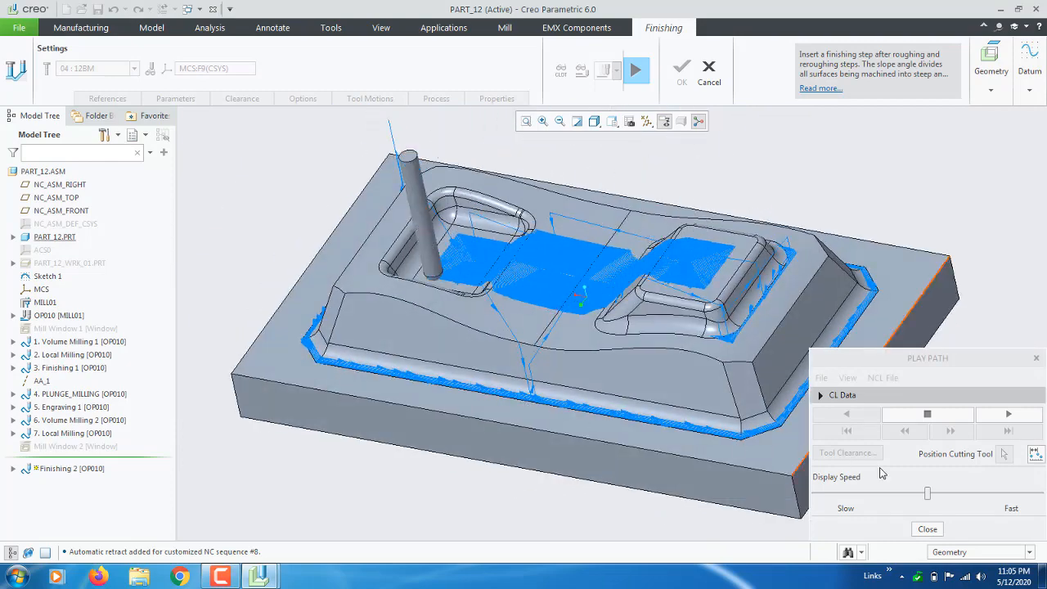
{"action": "left_click_drag", "start_coordinate": [927, 493], "coordinate": [998, 493]}
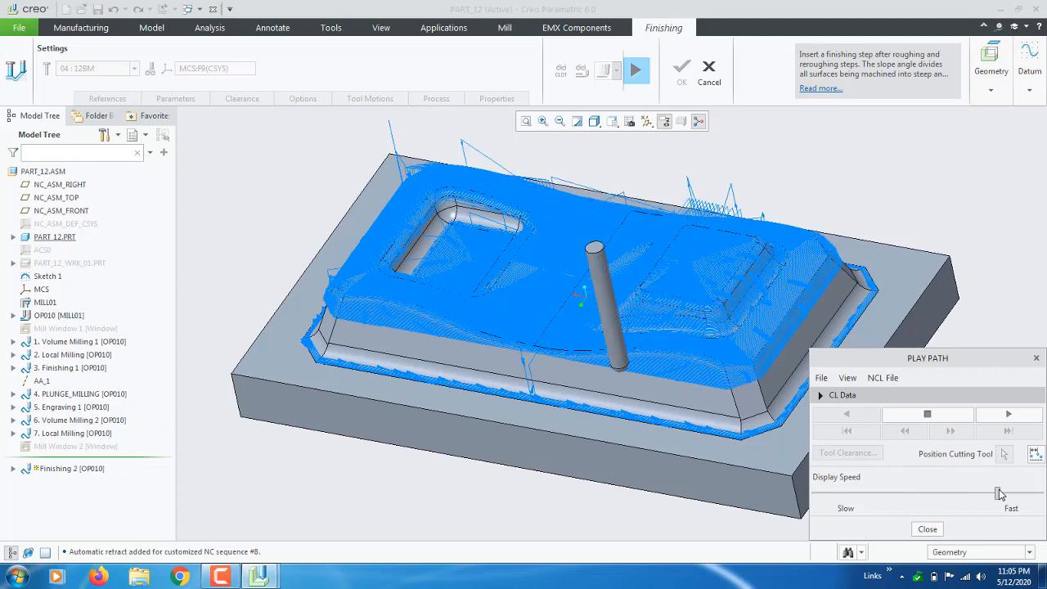
{"action": "left_click", "coordinate": [927, 529]}
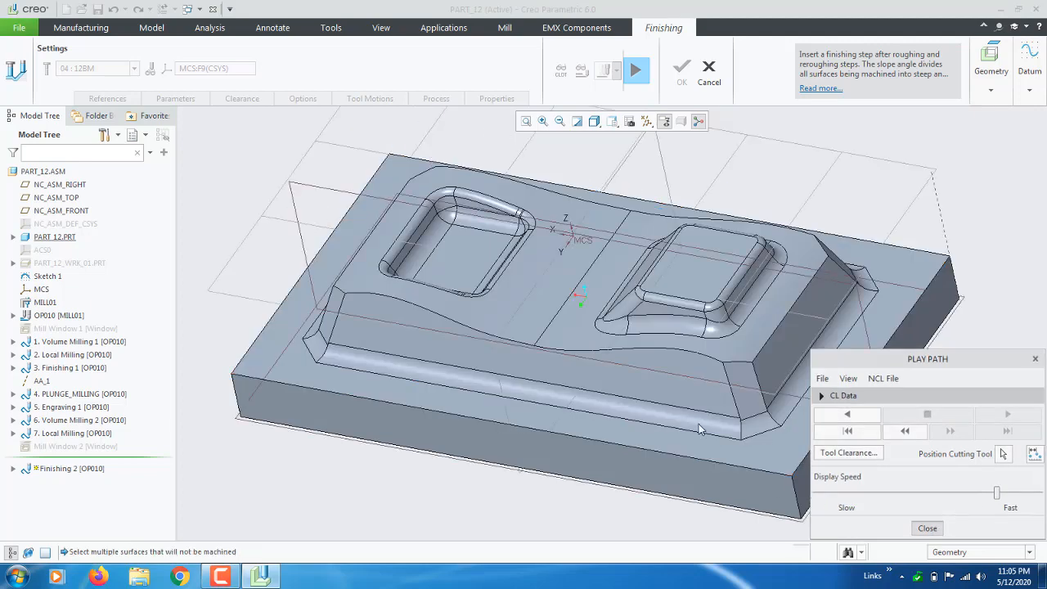
Change STEP_OVER to 1 and FINISH_OPTION to SHALLOW_CUTS, then recompute the toolpath.
{"action": "left_click", "coordinate": [200, 101]}
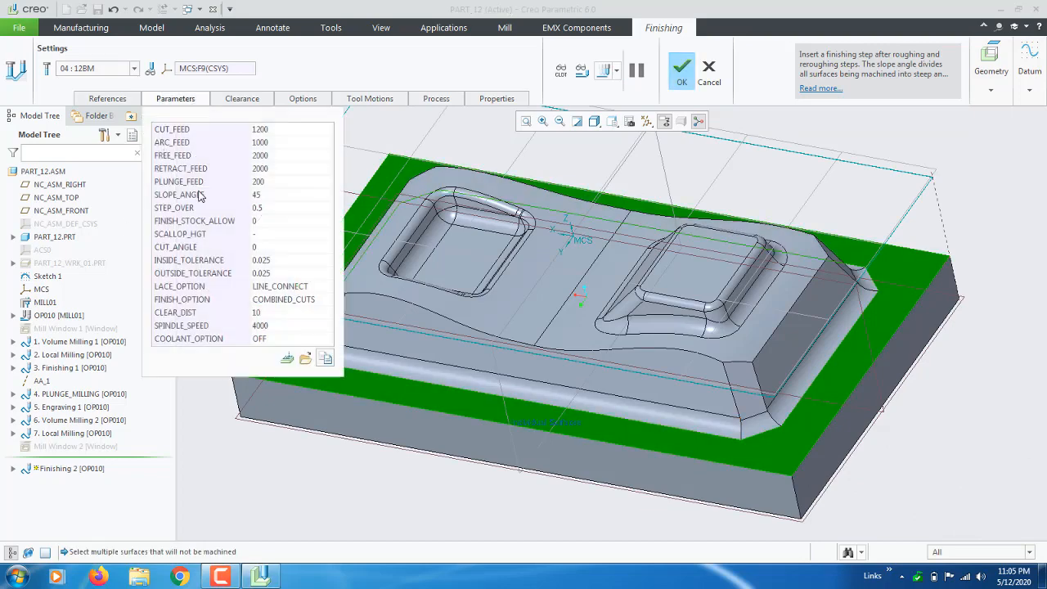
{"action": "left_click", "coordinate": [273, 210]}
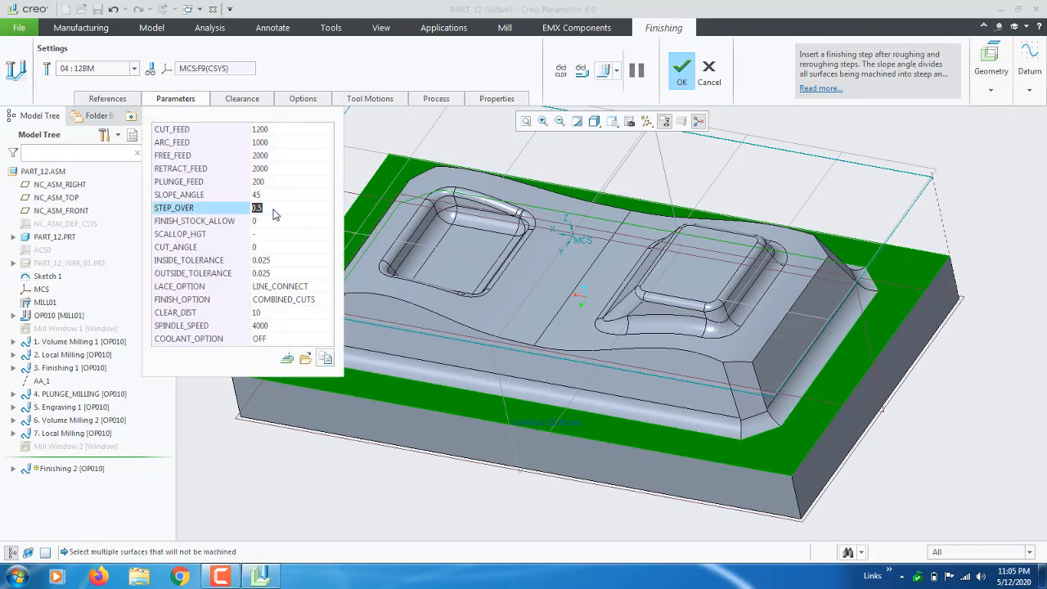
{"action": "type", "text": "1"}
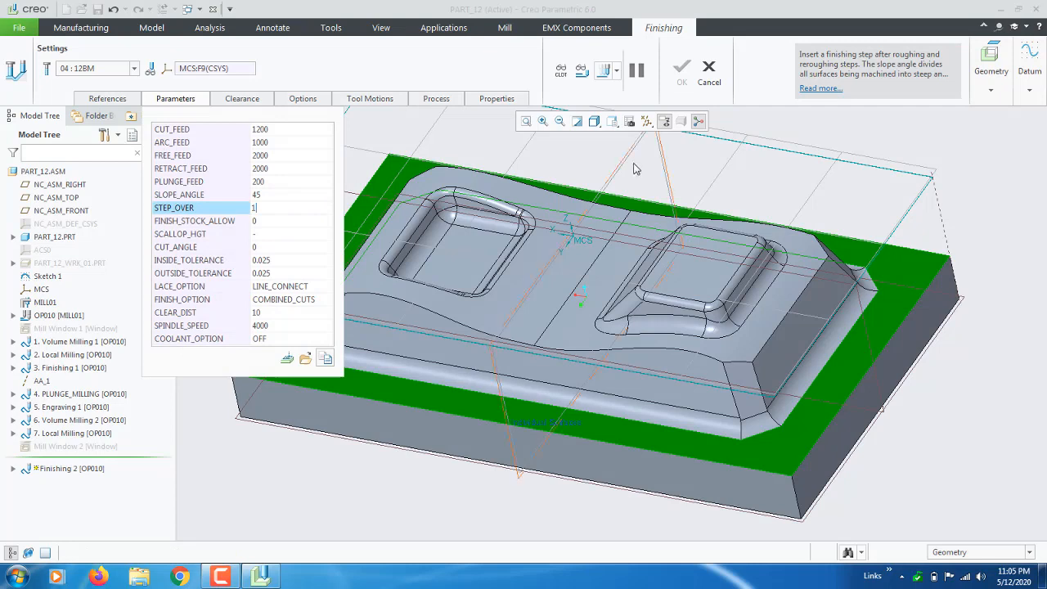
{"action": "key", "text": "Return"}
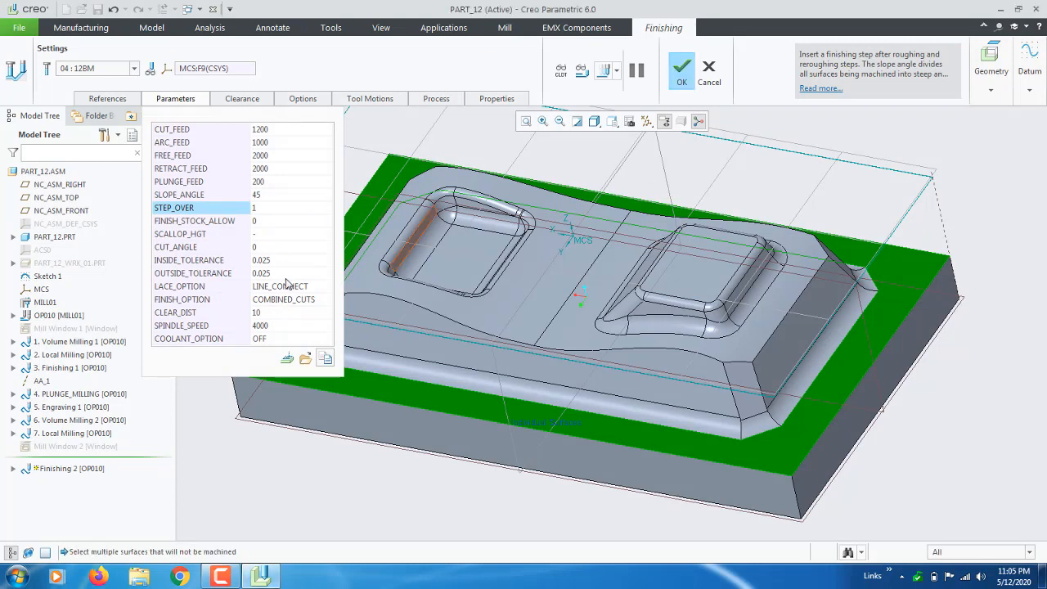
{"action": "left_click", "coordinate": [326, 302]}
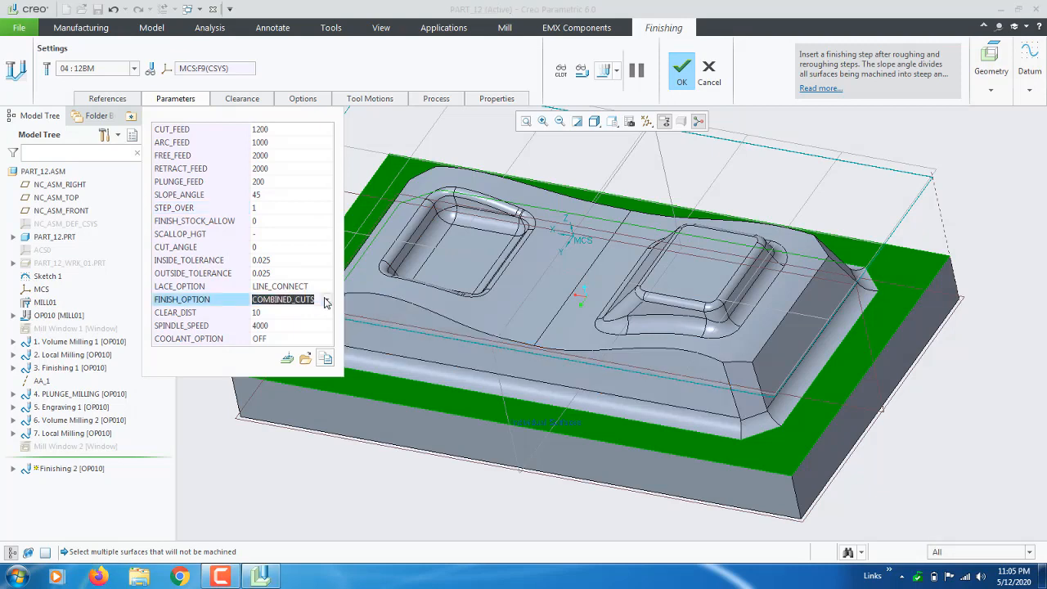
{"action": "left_click", "coordinate": [327, 301]}
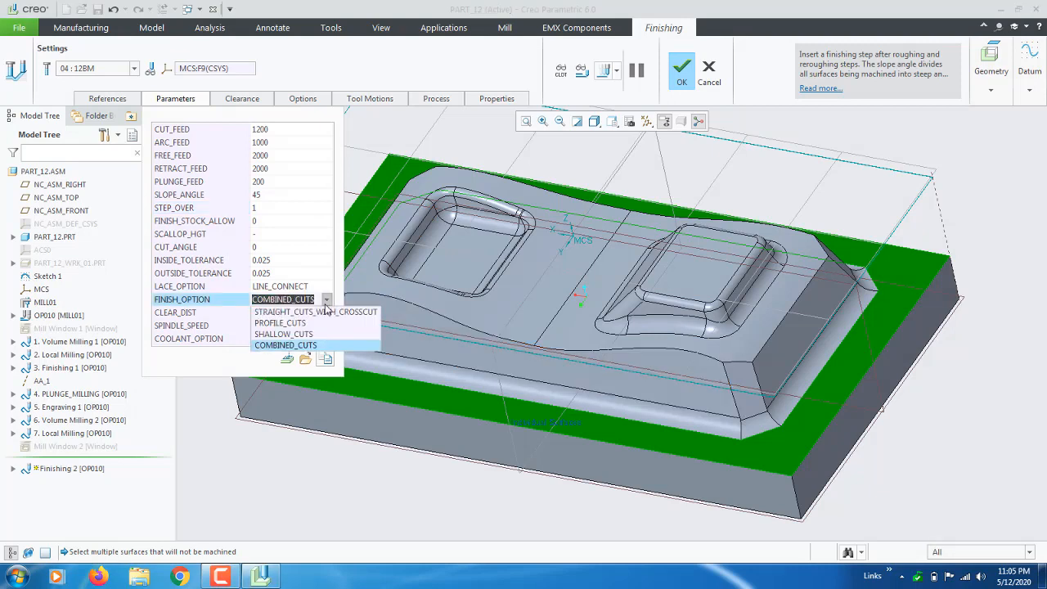
{"action": "left_click", "coordinate": [286, 335]}
{"action": "key", "text": "Return"}
{"action": "left_click", "coordinate": [604, 69]}
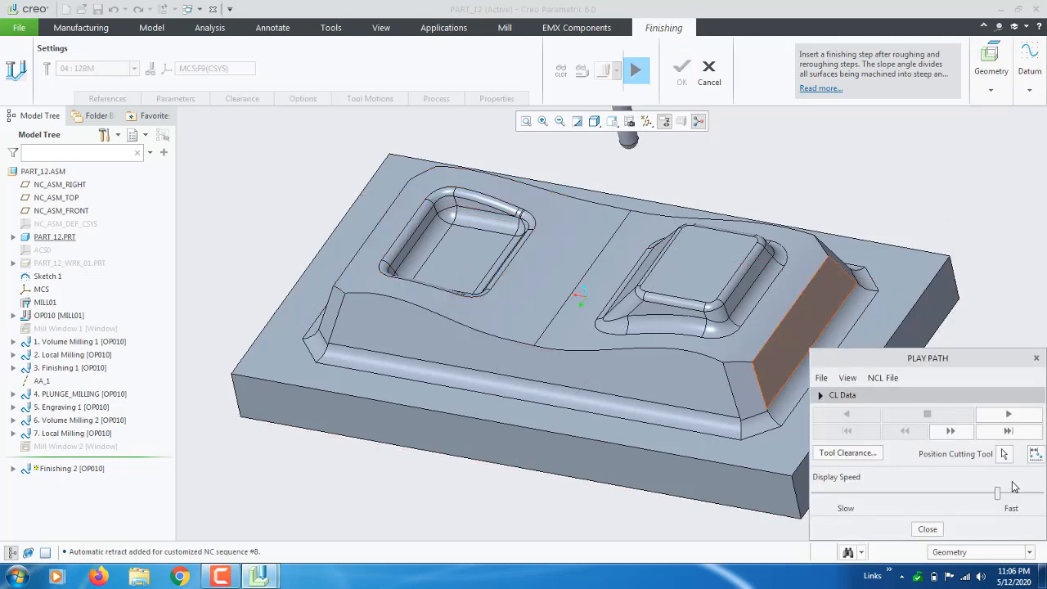
Play the SHALLOW_CUTS toolpath at slow speed and watch it from an orbited angle.
{"action": "mouse_move", "coordinate": [997, 494]}
{"action": "left_mouse_down"}
{"action": "mouse_move", "coordinate": [814, 494]}
{"action": "mouse_move", "coordinate": [883, 496]}
{"action": "mouse_move", "coordinate": [942, 513]}
{"action": "mouse_move", "coordinate": [930, 514]}
{"action": "left_mouse_up"}
{"action": "left_click", "coordinate": [1008, 416]}
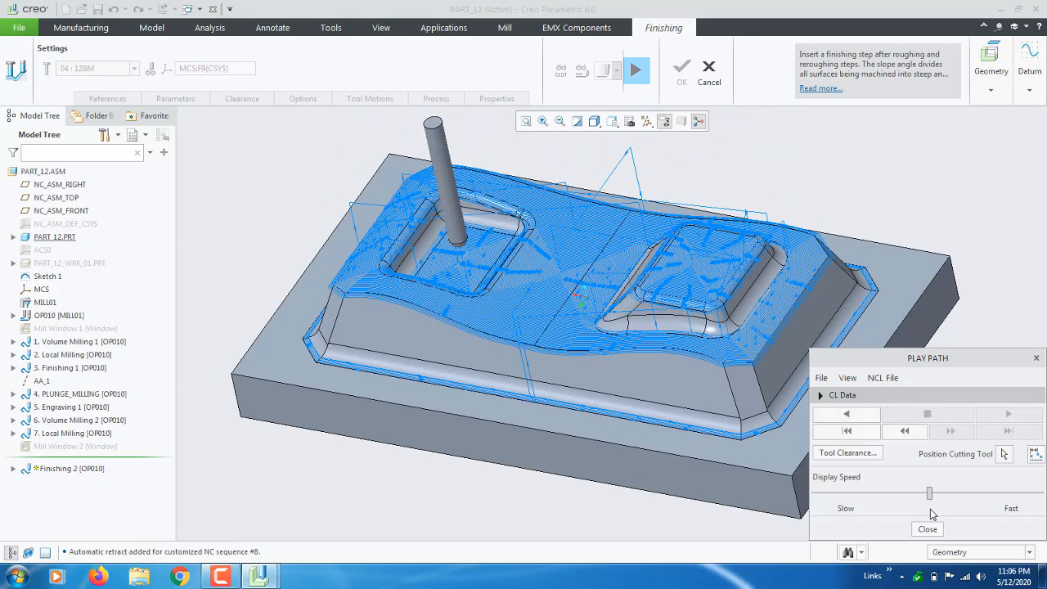
{"action": "scroll", "coordinate": [588, 311], "scroll_direction": "down", "scroll_amount": 5}
{"action": "scroll", "coordinate": [588, 311], "scroll_direction": "up", "scroll_amount": 4}
{"action": "middle_click_drag", "start_coordinate": [590, 296], "coordinate": [608, 320]}
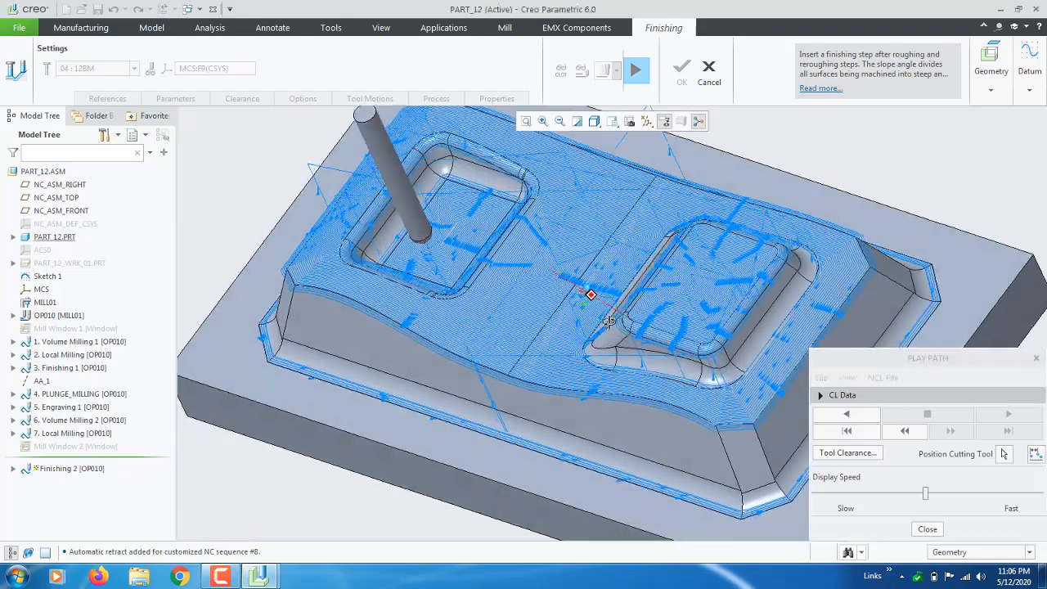
{"action": "scroll", "coordinate": [437, 194], "scroll_direction": "down", "scroll_amount": 5}
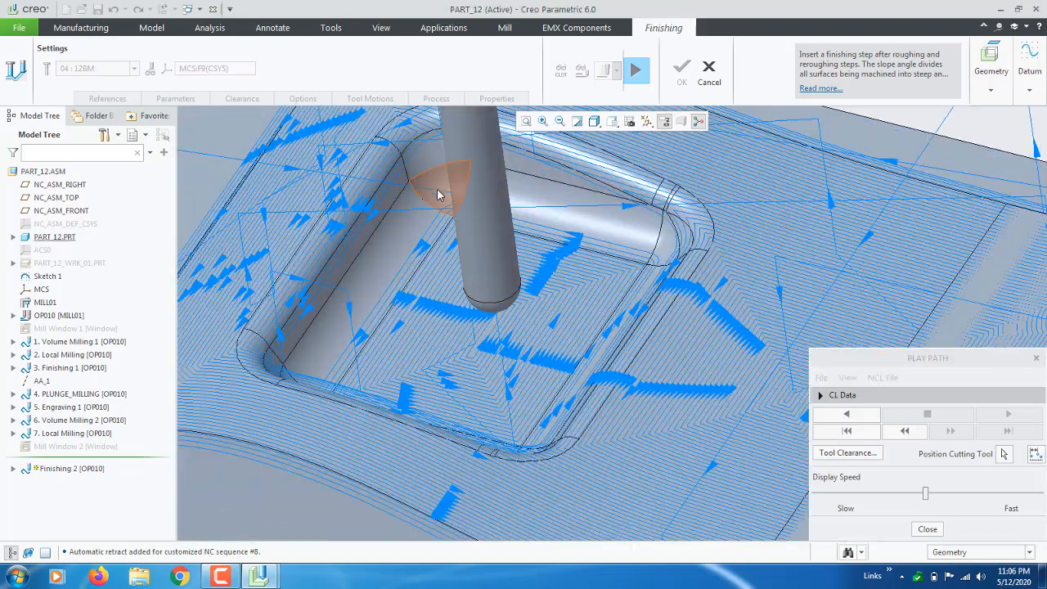
{"action": "scroll", "coordinate": [438, 195], "scroll_direction": "up", "scroll_amount": 4}
Inspect the passes from side, oblique front and top-down views, then close playback.
{"action": "mouse_move", "coordinate": [596, 291]}
{"action": "middle_mouse_down"}
{"action": "mouse_move", "coordinate": [634, 262]}
{"action": "mouse_move", "coordinate": [674, 259]}
{"action": "middle_mouse_up"}
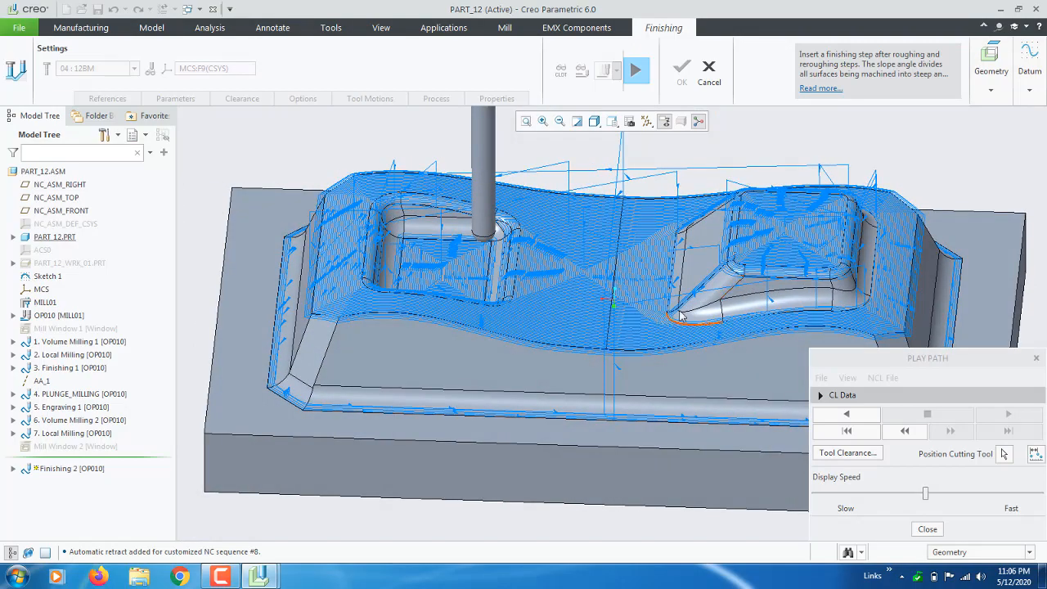
{"action": "scroll", "coordinate": [686, 317], "scroll_direction": "down", "scroll_amount": 3}
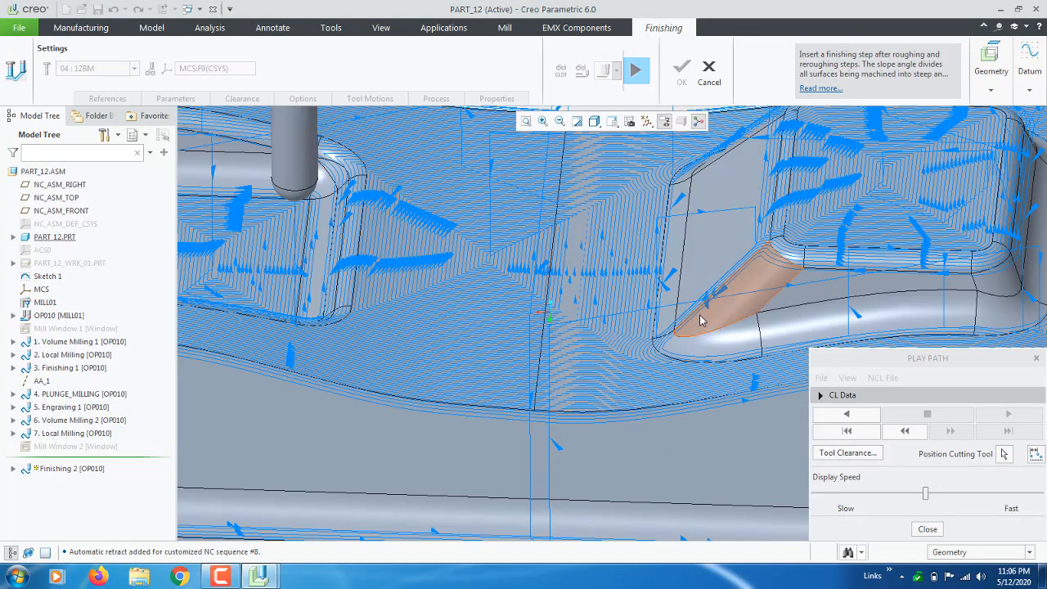
{"action": "scroll", "coordinate": [700, 321], "scroll_direction": "up", "scroll_amount": 4}
{"action": "middle_click_drag", "start_coordinate": [700, 321], "coordinate": [455, 360]}
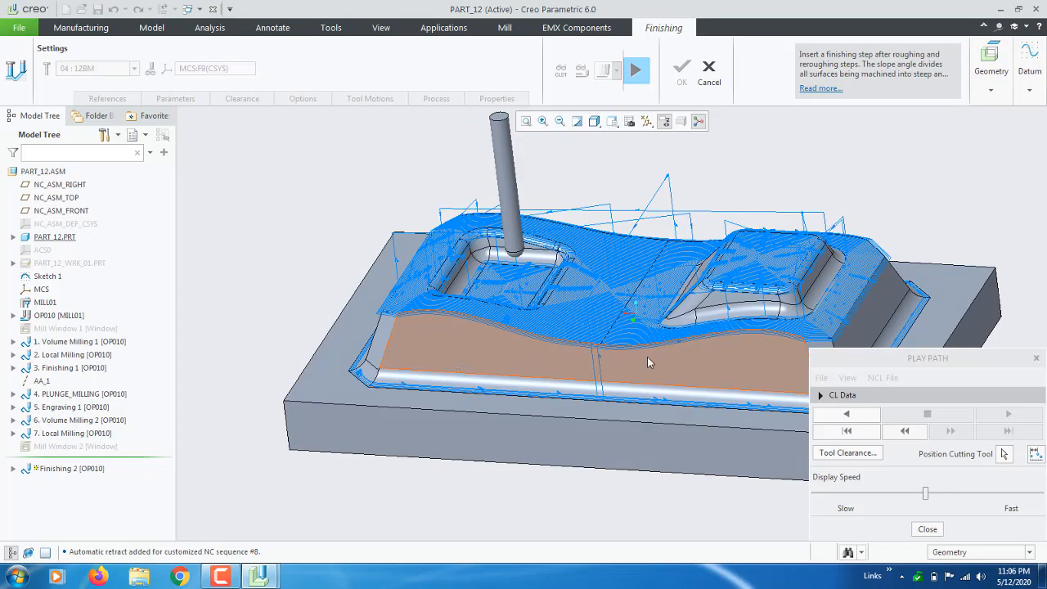
{"action": "middle_click_drag", "start_coordinate": [883, 297], "coordinate": [800, 316]}
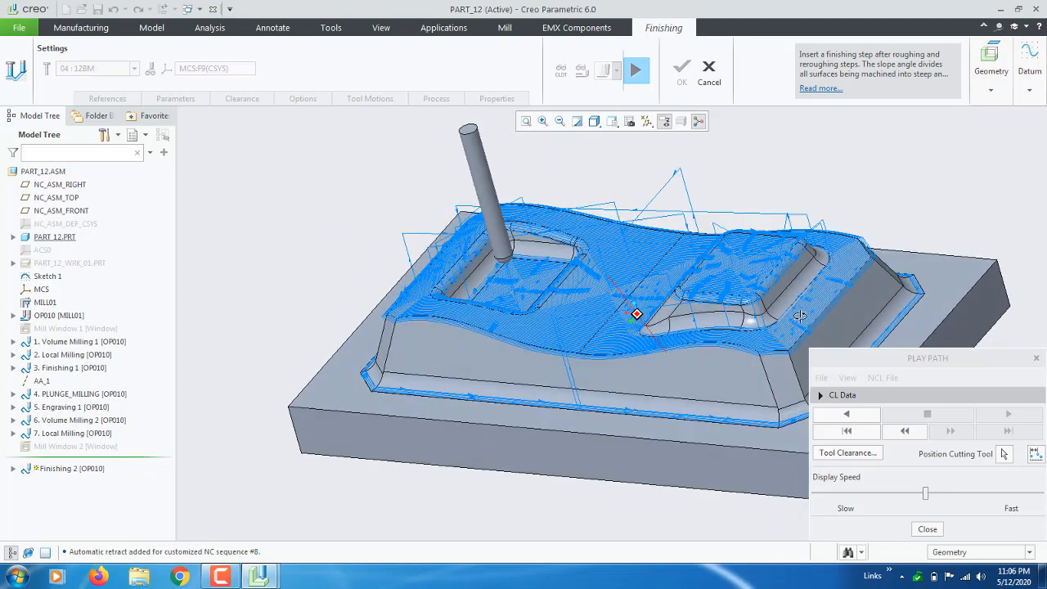
{"action": "middle_click_drag", "start_coordinate": [470, 350], "coordinate": [567, 329]}
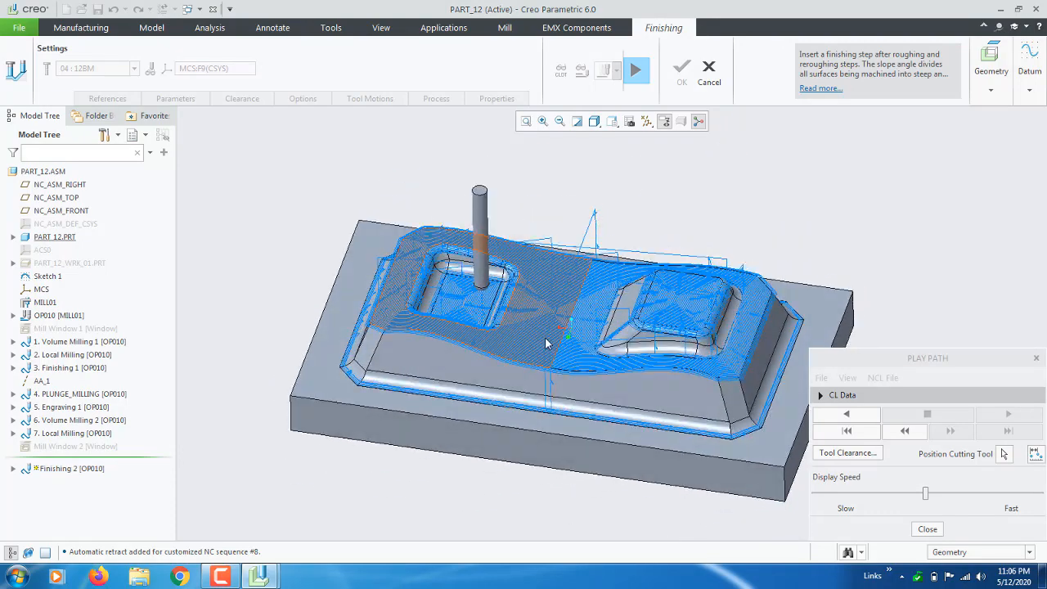
{"action": "scroll", "coordinate": [635, 436], "scroll_direction": "up", "scroll_amount": 2}
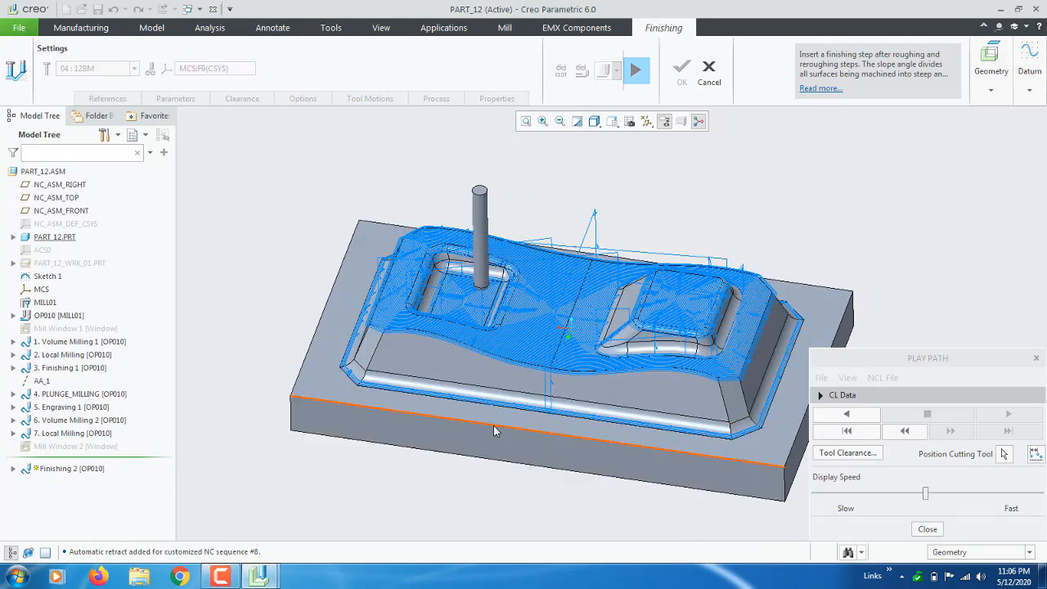
{"action": "scroll", "coordinate": [332, 384], "scroll_direction": "up", "scroll_amount": 5}
{"action": "scroll", "coordinate": [333, 384], "scroll_direction": "down", "scroll_amount": 6}
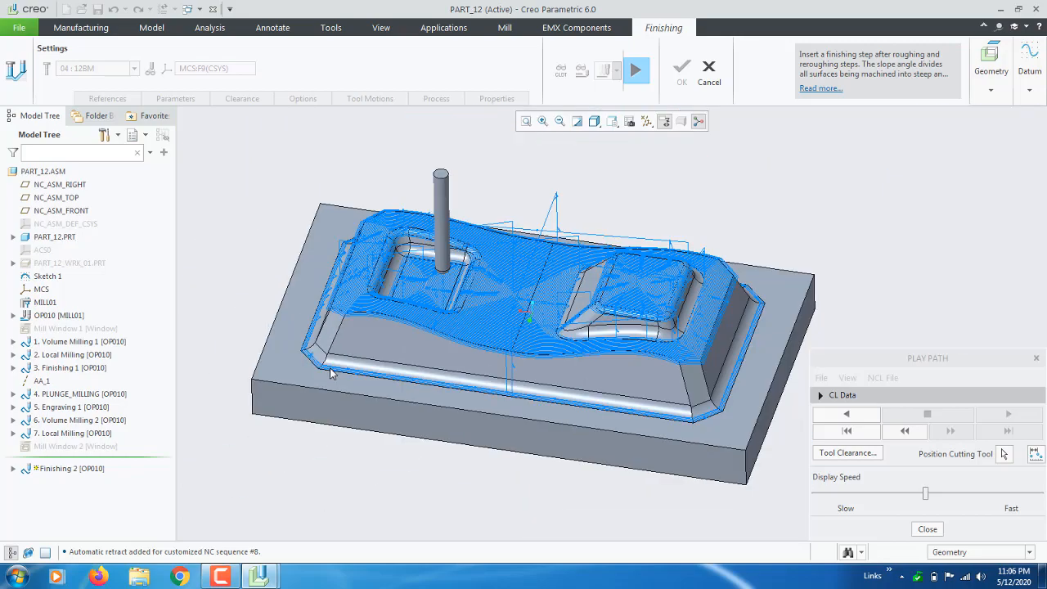
{"action": "middle_click_drag", "start_coordinate": [376, 409], "coordinate": [381, 434]}
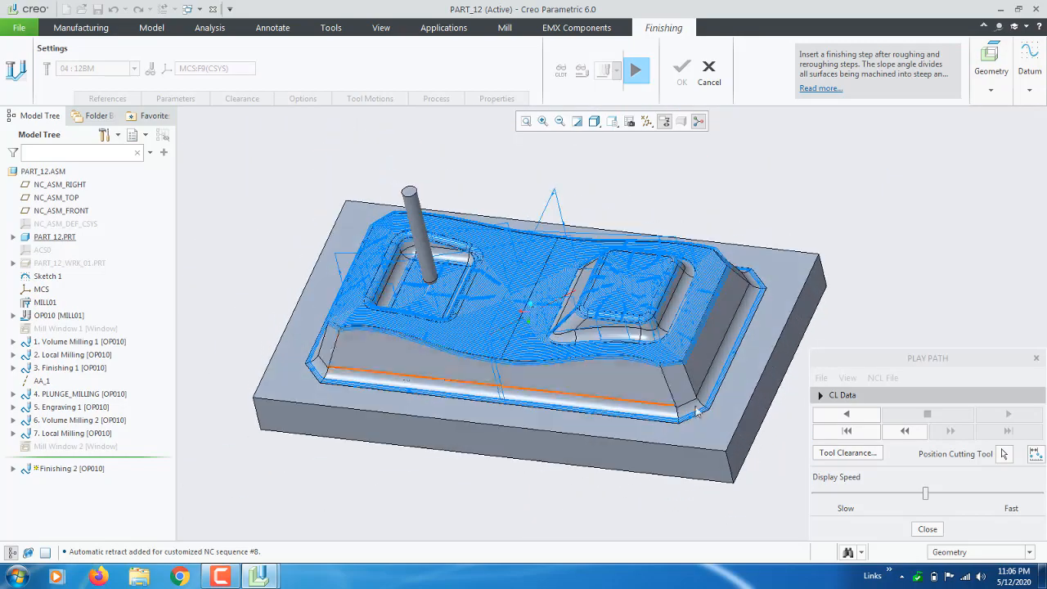
{"action": "left_click", "coordinate": [926, 529]}
Switch FINISH_OPTION from SHALLOW_CUTS to PROFILE_CUTS and recompute the toolpath display.
{"action": "left_click", "coordinate": [100, 100]}
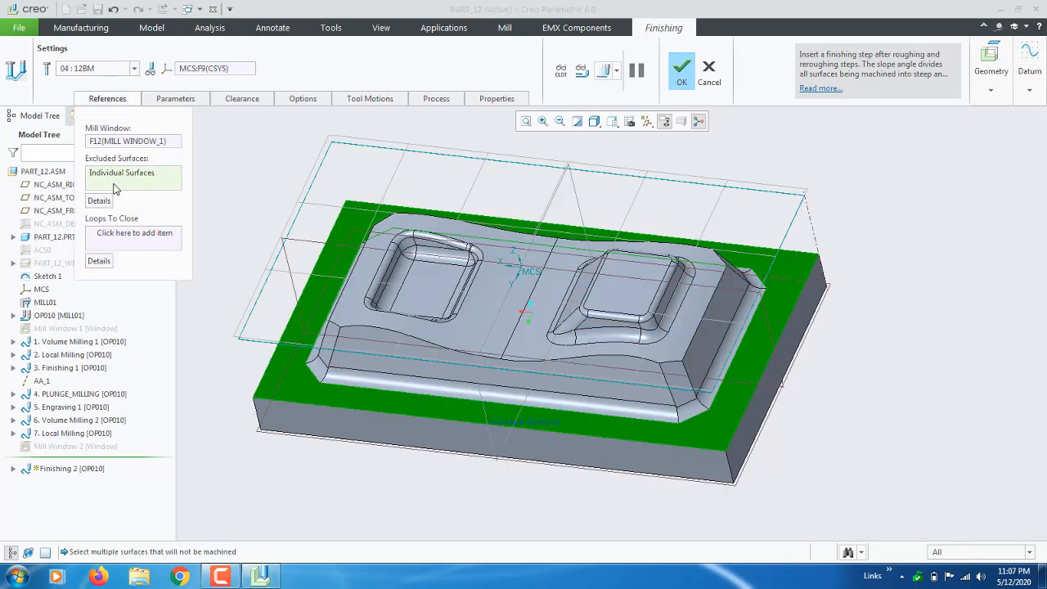
{"action": "left_click", "coordinate": [188, 98]}
{"action": "left_click", "coordinate": [282, 300]}
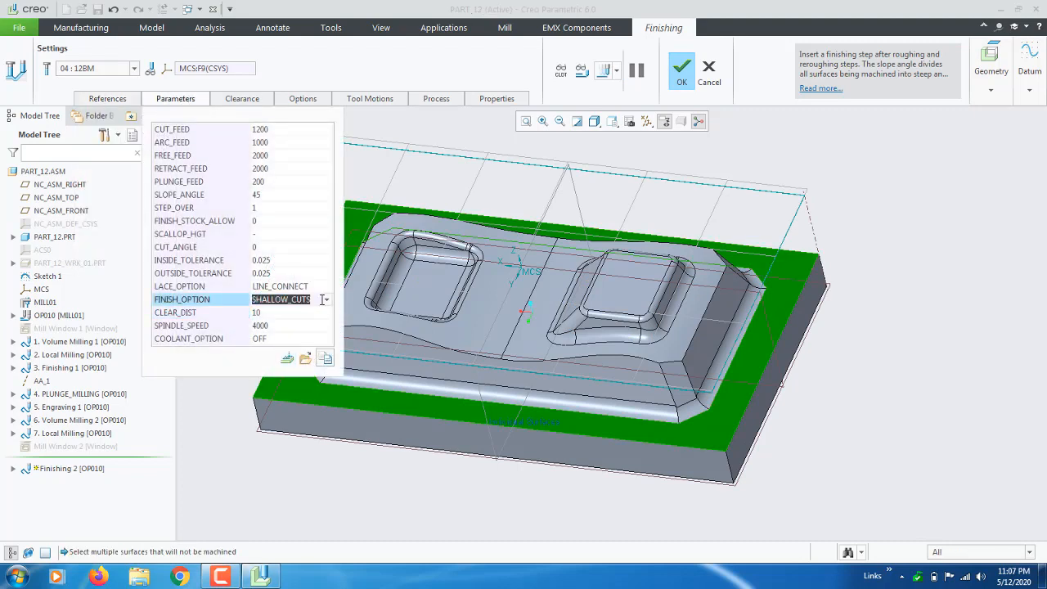
{"action": "left_click", "coordinate": [325, 304]}
{"action": "left_click", "coordinate": [286, 323]}
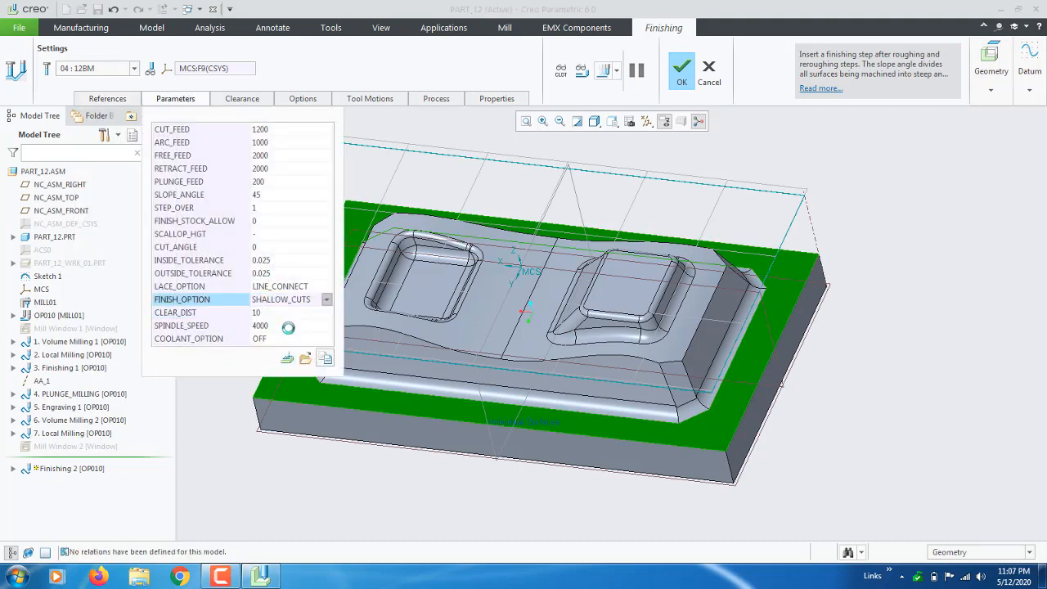
{"action": "key", "text": "Return"}
{"action": "left_click", "coordinate": [431, 130]}
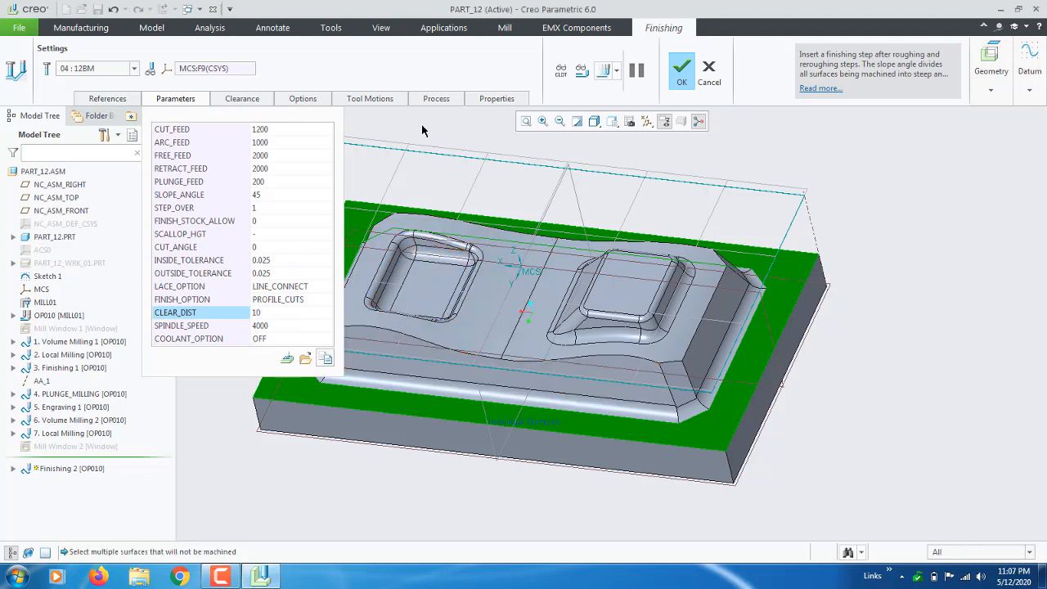
{"action": "left_click", "coordinate": [601, 70]}
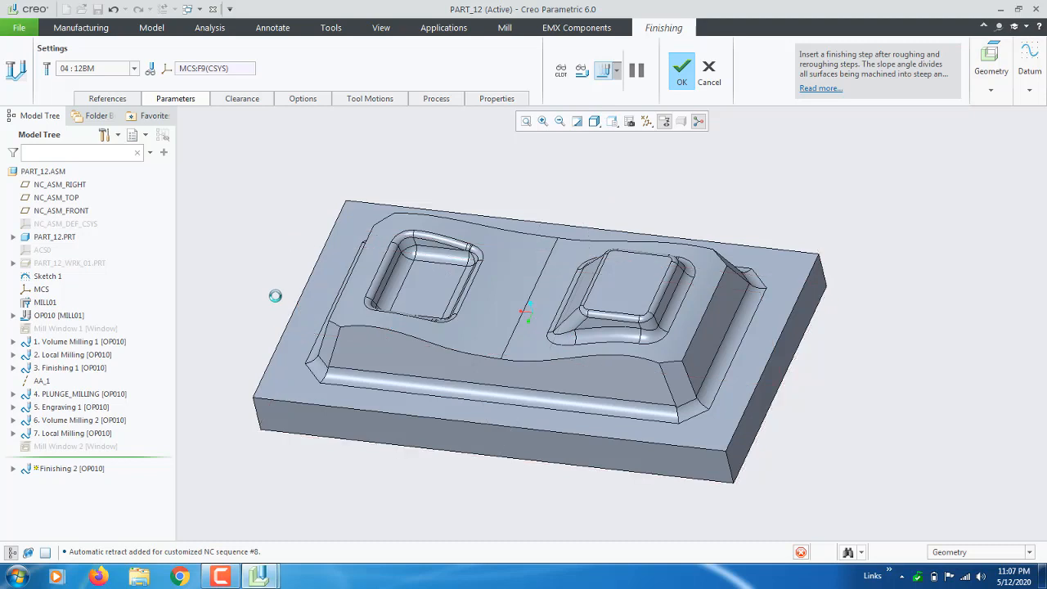
Play the PROFILE_CUTS toolpath, raising the display speed as it runs.
{"action": "left_click_drag", "start_coordinate": [921, 497], "coordinate": [835, 495]}
{"action": "left_click", "coordinate": [1014, 415]}
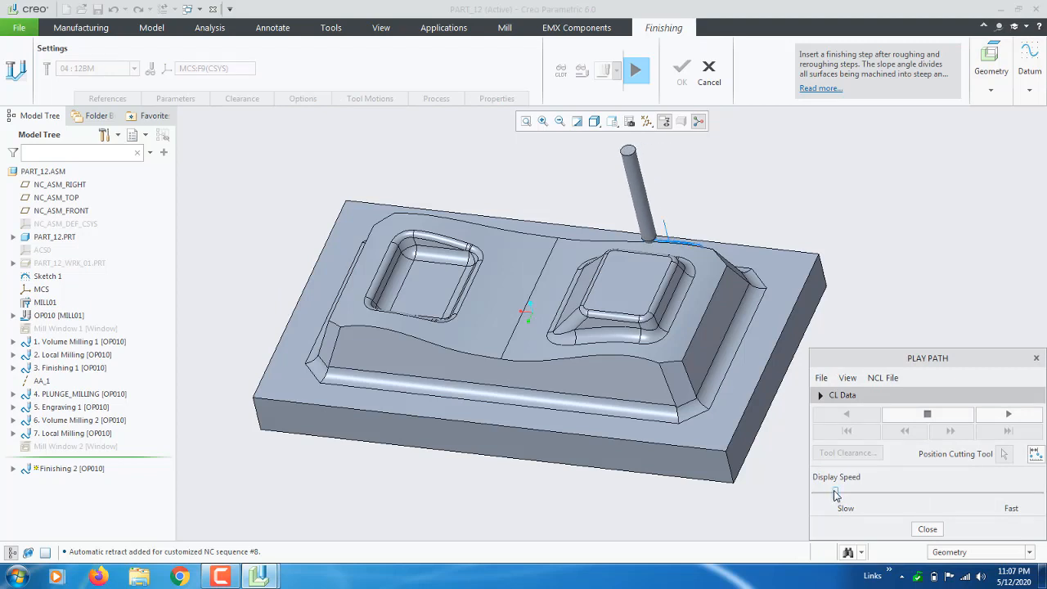
{"action": "left_click_drag", "start_coordinate": [834, 495], "coordinate": [916, 520]}
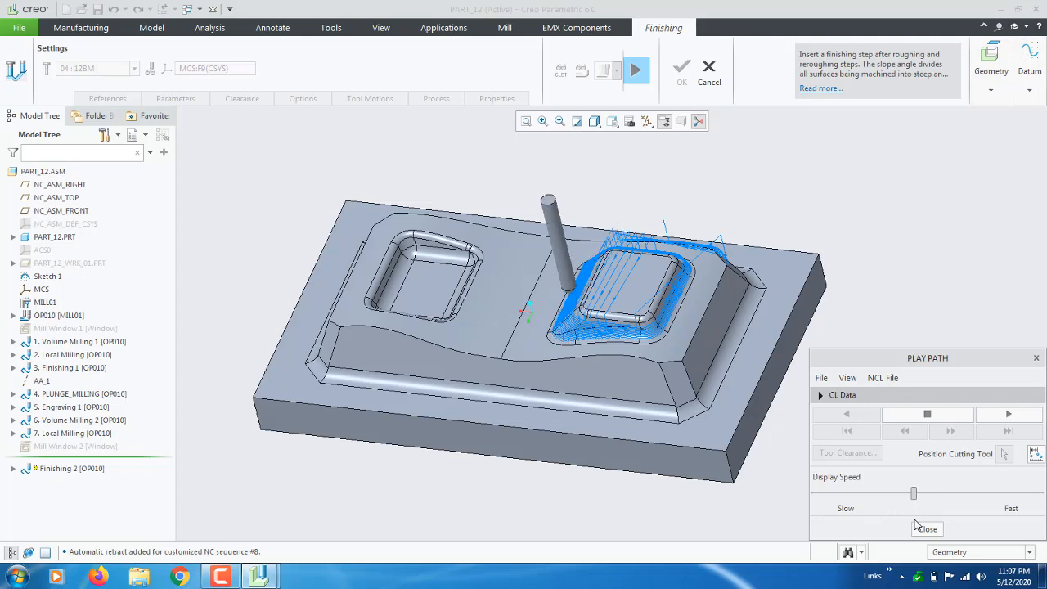
{"action": "left_click_drag", "start_coordinate": [915, 520], "coordinate": [940, 529]}
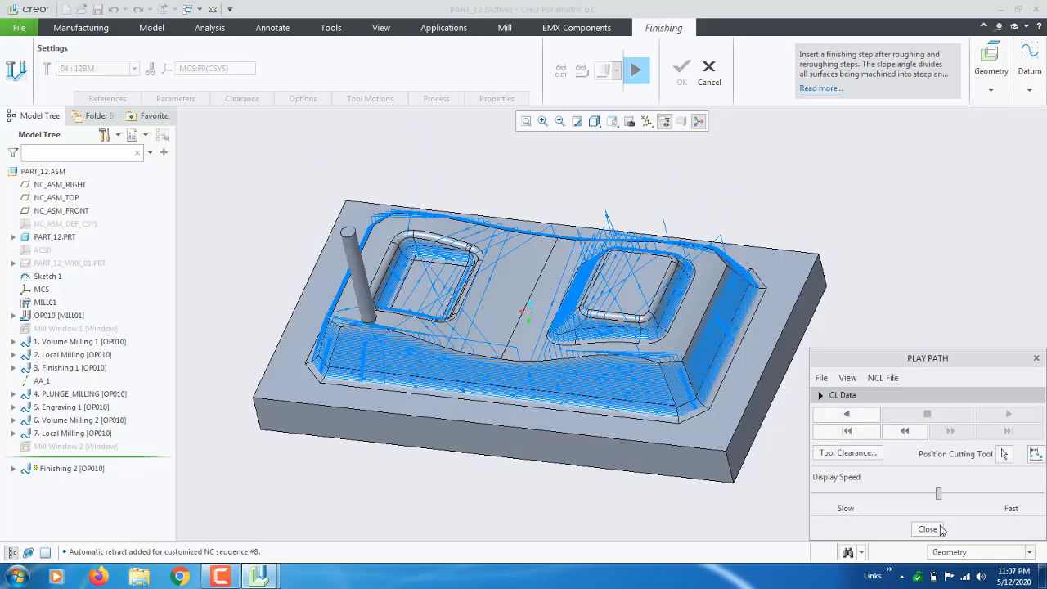
{"action": "scroll", "coordinate": [556, 405], "scroll_direction": "down", "scroll_amount": 5}
{"action": "scroll", "coordinate": [507, 351], "scroll_direction": "up", "scroll_amount": 5}
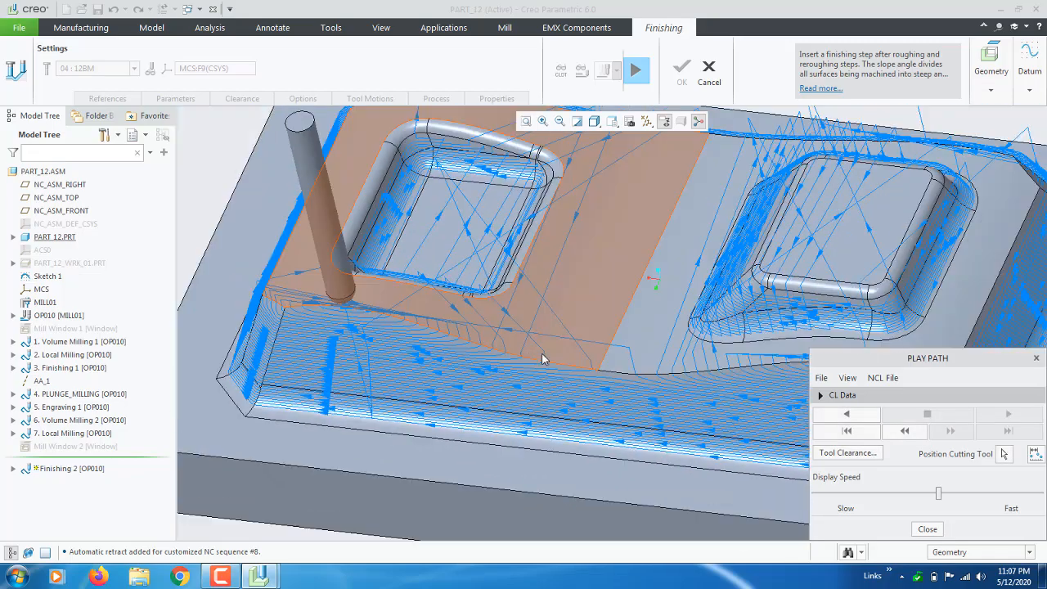
{"action": "mouse_move", "coordinate": [494, 338]}
{"action": "middle_mouse_down"}
{"action": "mouse_move", "coordinate": [507, 332]}
{"action": "mouse_move", "coordinate": [436, 332]}
{"action": "mouse_move", "coordinate": [401, 348]}
{"action": "middle_mouse_up"}
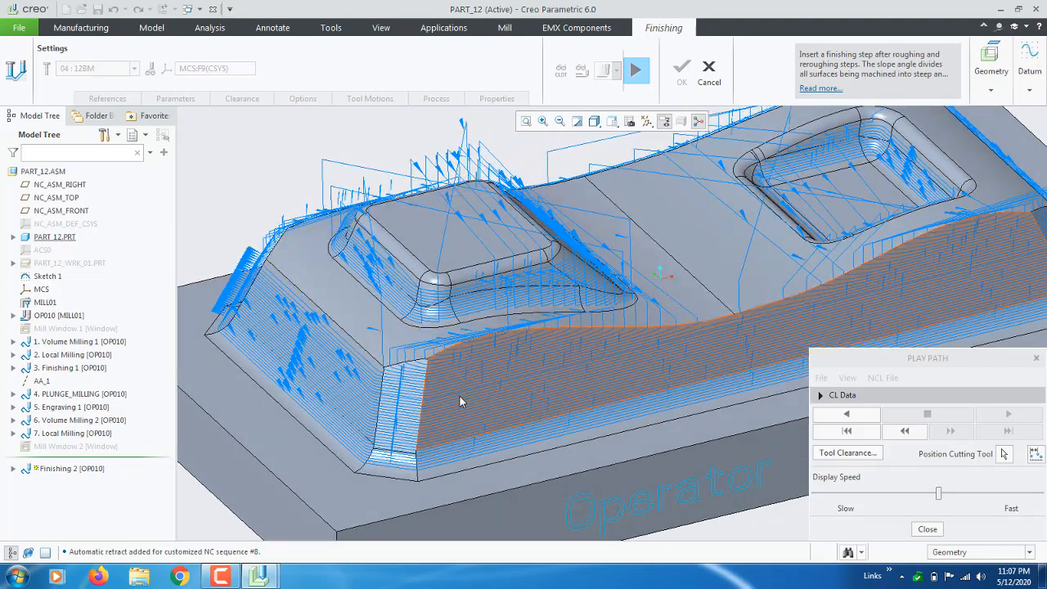
Position the cutting tool on the path, inspect walls and pockets from above, then close playback.
{"action": "left_click", "coordinate": [1004, 453]}
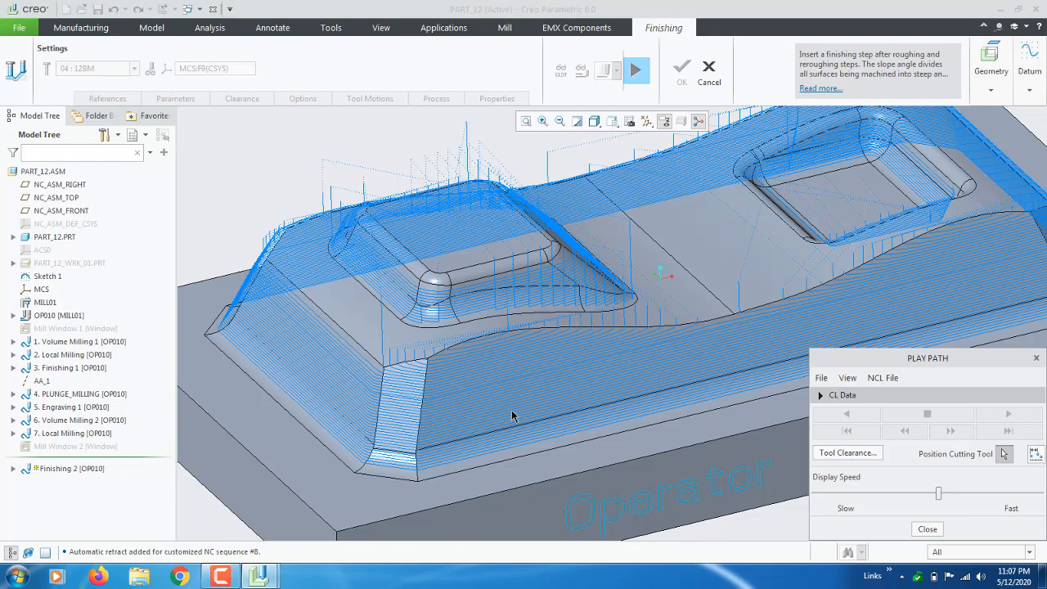
{"action": "scroll", "coordinate": [510, 413], "scroll_direction": "up", "scroll_amount": 2}
{"action": "mouse_move", "coordinate": [565, 359]}
{"action": "middle_mouse_down"}
{"action": "mouse_move", "coordinate": [523, 396]}
{"action": "mouse_move", "coordinate": [473, 386]}
{"action": "middle_mouse_up"}
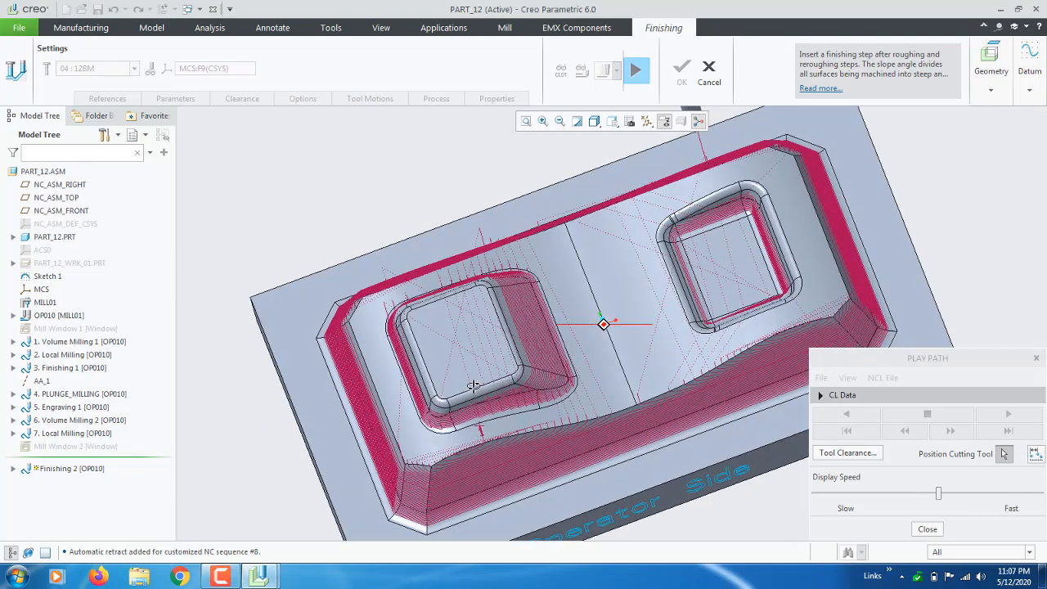
{"action": "scroll", "coordinate": [473, 385], "scroll_direction": "down", "scroll_amount": 2}
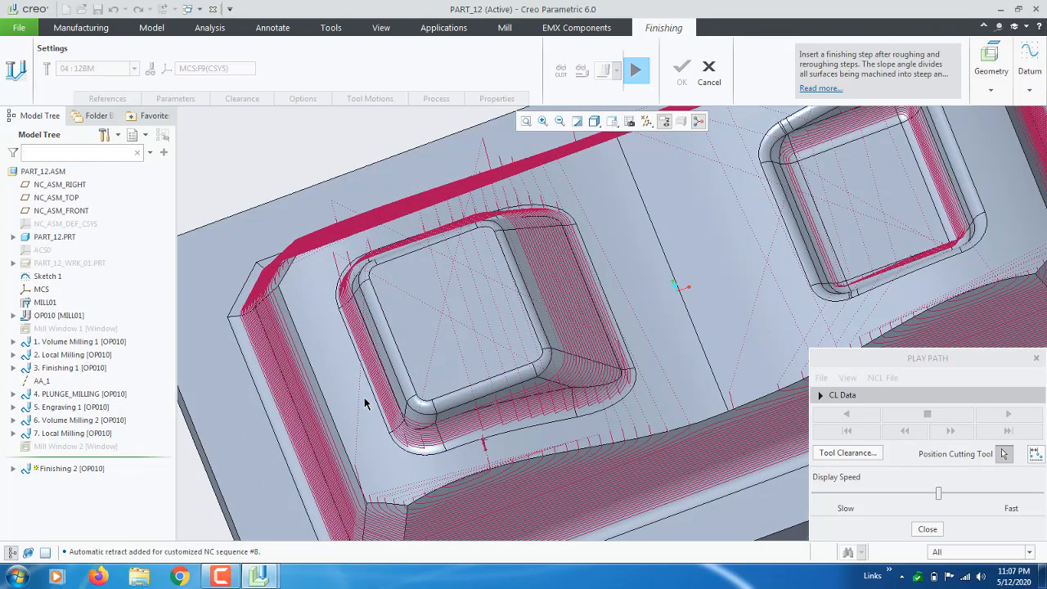
{"action": "middle_click_drag", "start_coordinate": [363, 392], "coordinate": [900, 161]}
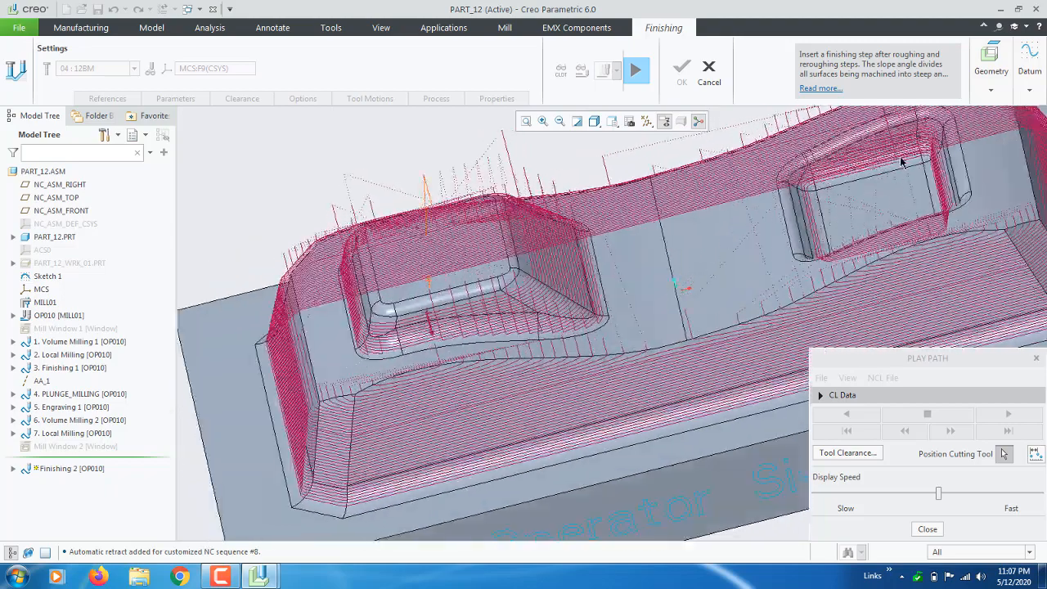
{"action": "scroll", "coordinate": [532, 306], "scroll_direction": "up", "scroll_amount": 3}
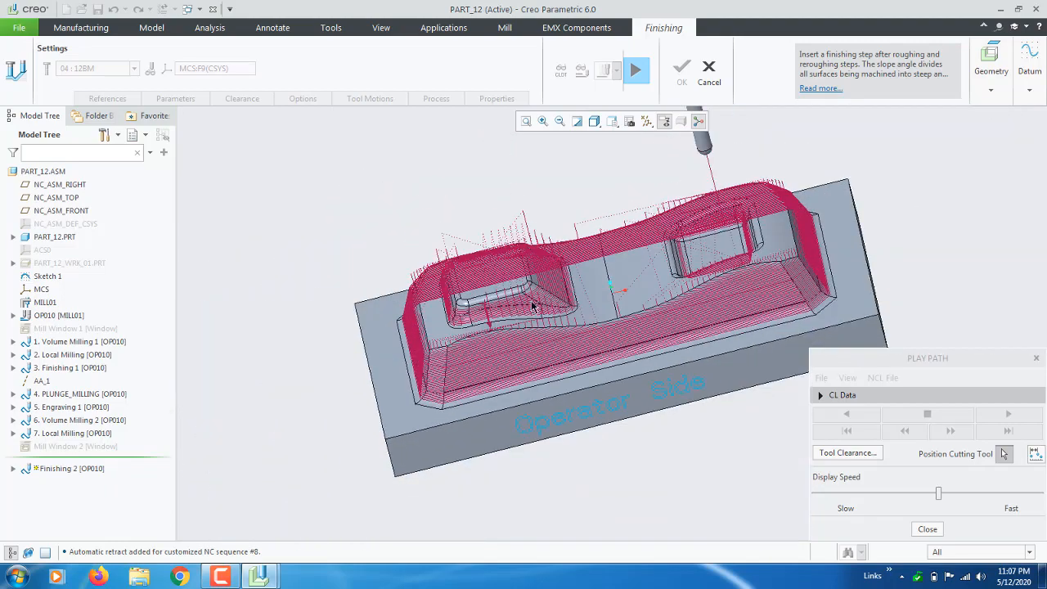
{"action": "middle_click_drag", "start_coordinate": [532, 306], "coordinate": [166, 134]}
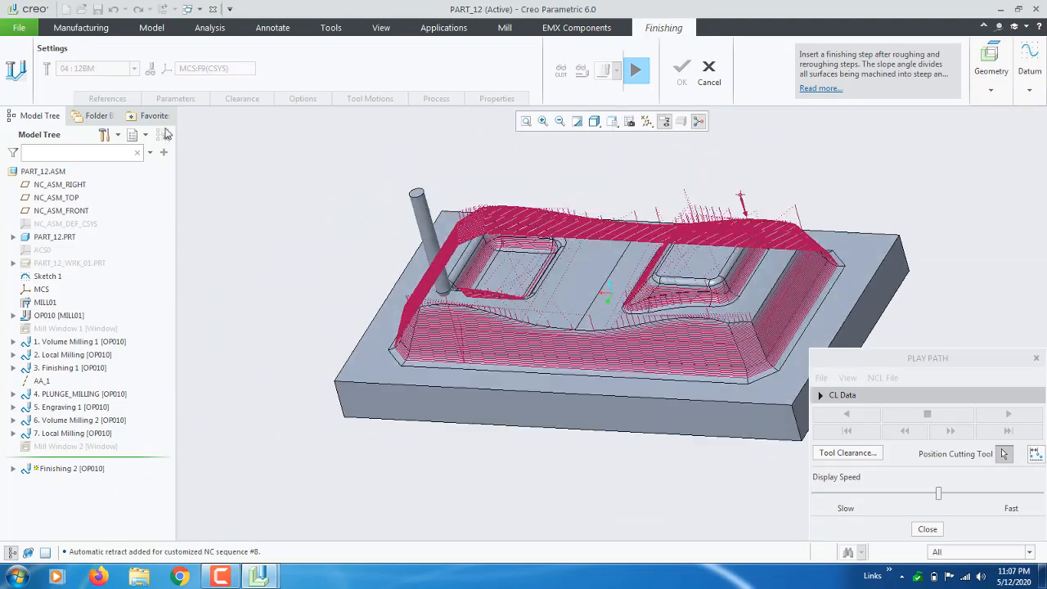
{"action": "left_click", "coordinate": [859, 509]}
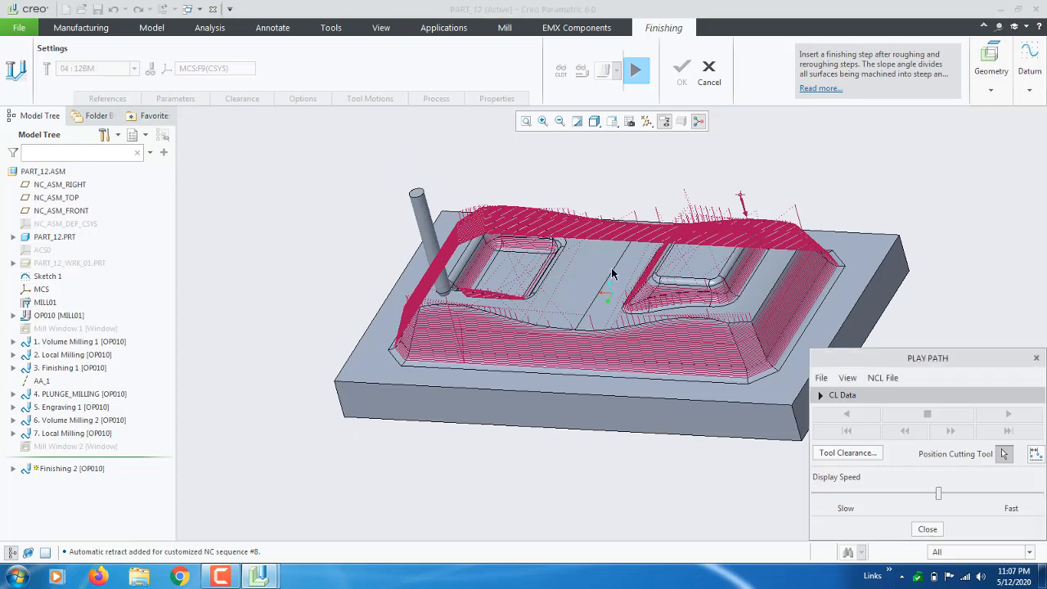
{"action": "left_click", "coordinate": [1003, 454]}
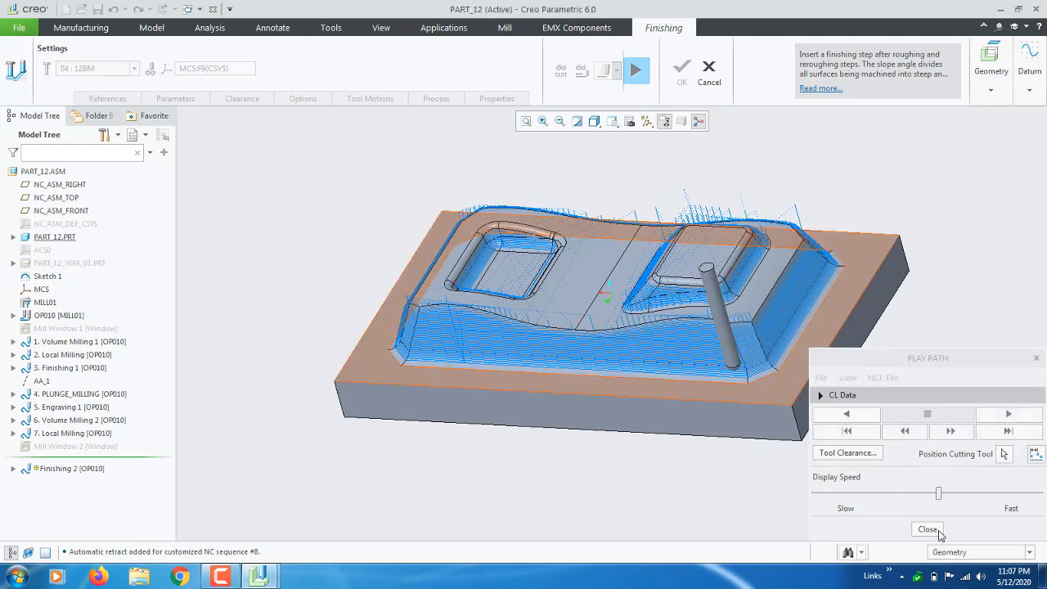
{"action": "left_click", "coordinate": [936, 530]}
Pick COMBINED_CUTS for FINISH_OPTION in the parameter table and display the resulting toolpath.
{"action": "left_click", "coordinate": [175, 98]}
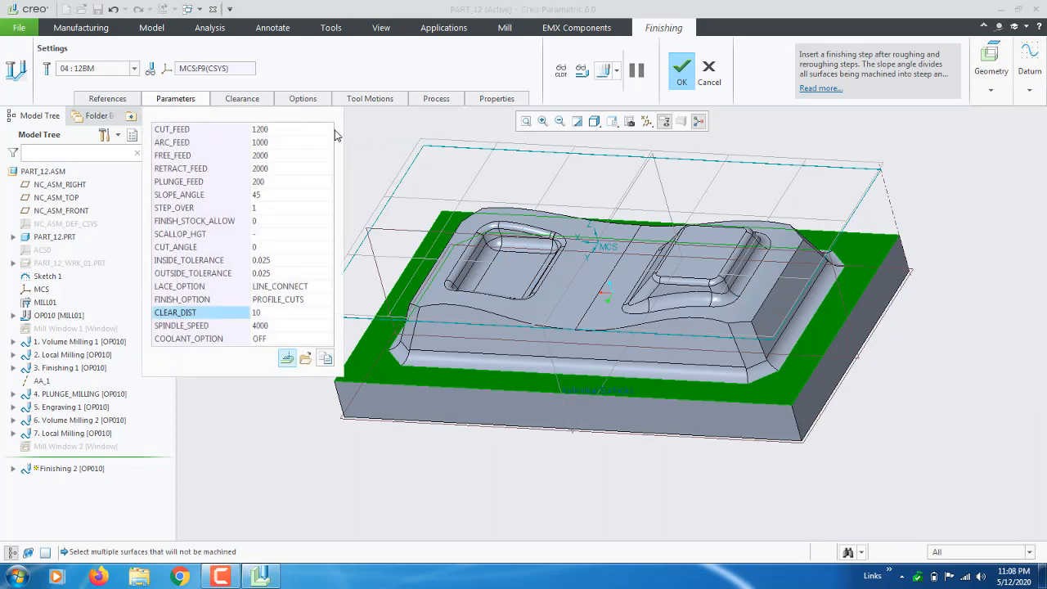
{"action": "left_click", "coordinate": [326, 302]}
{"action": "left_click", "coordinate": [327, 300]}
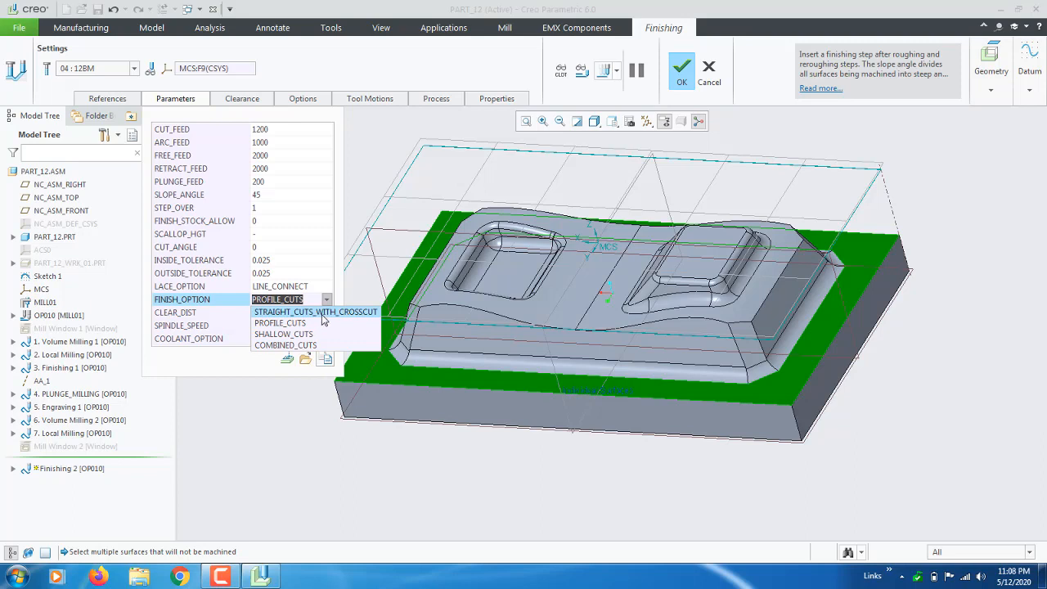
{"action": "left_click", "coordinate": [315, 345]}
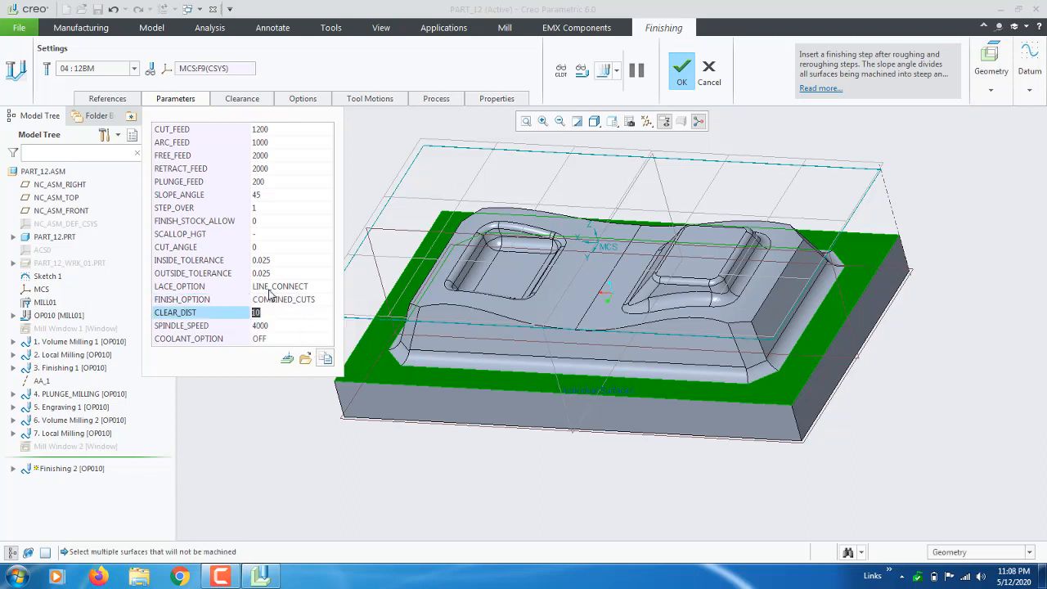
{"action": "left_click", "coordinate": [603, 70]}
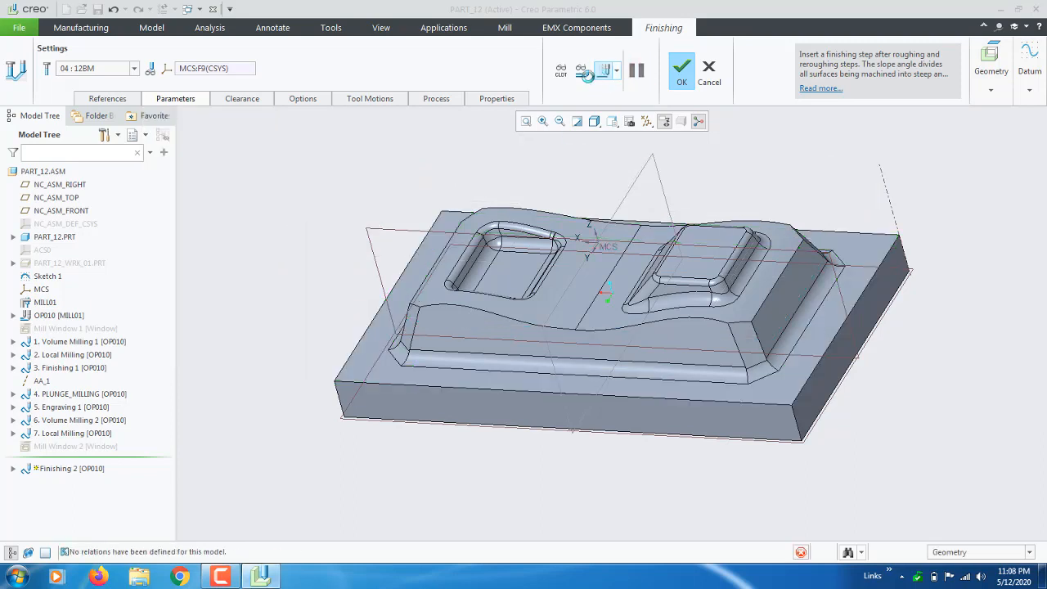